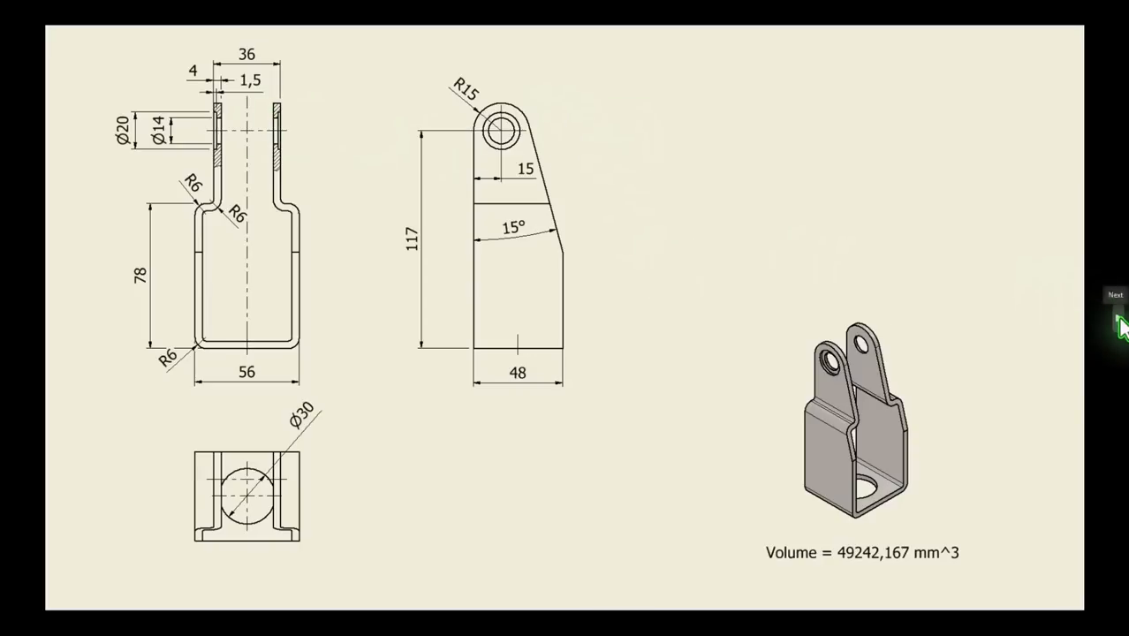
# Leave the reference drawing, switch to FreeCAD and create a new empty document
pyautogui.click(1119, 319)
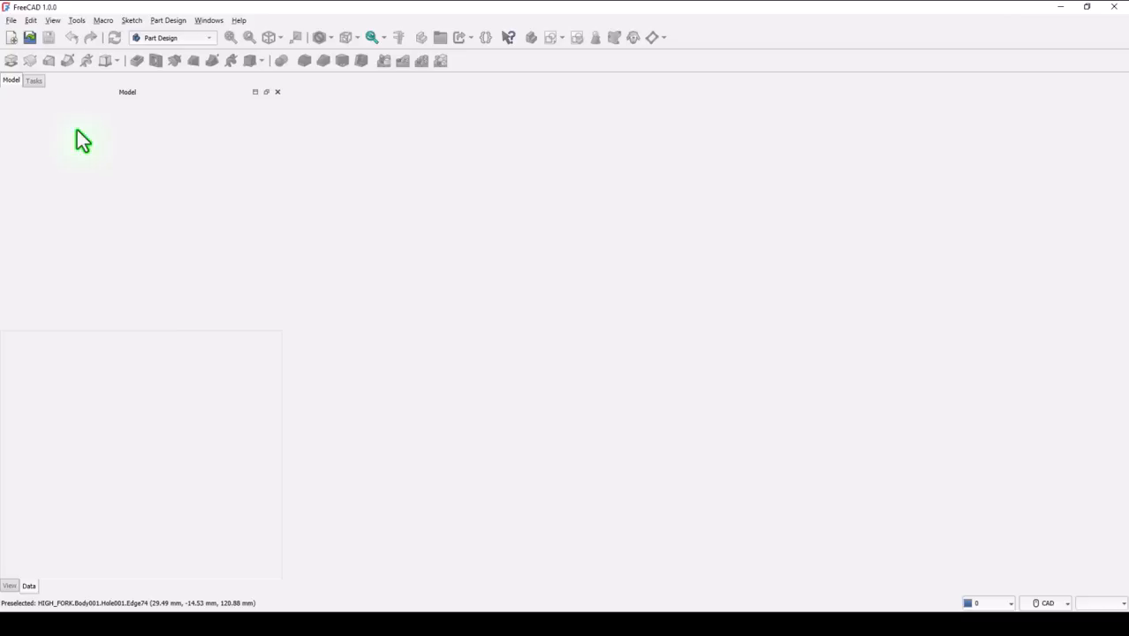
pyautogui.click(12, 39)
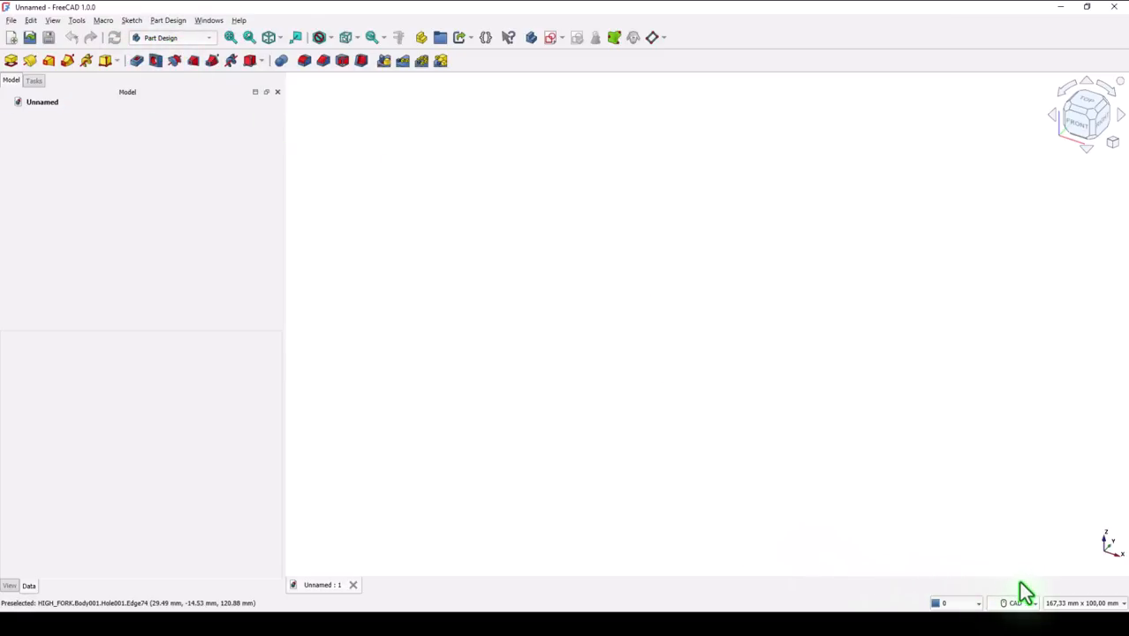
pyautogui.moveTo(1018, 603)
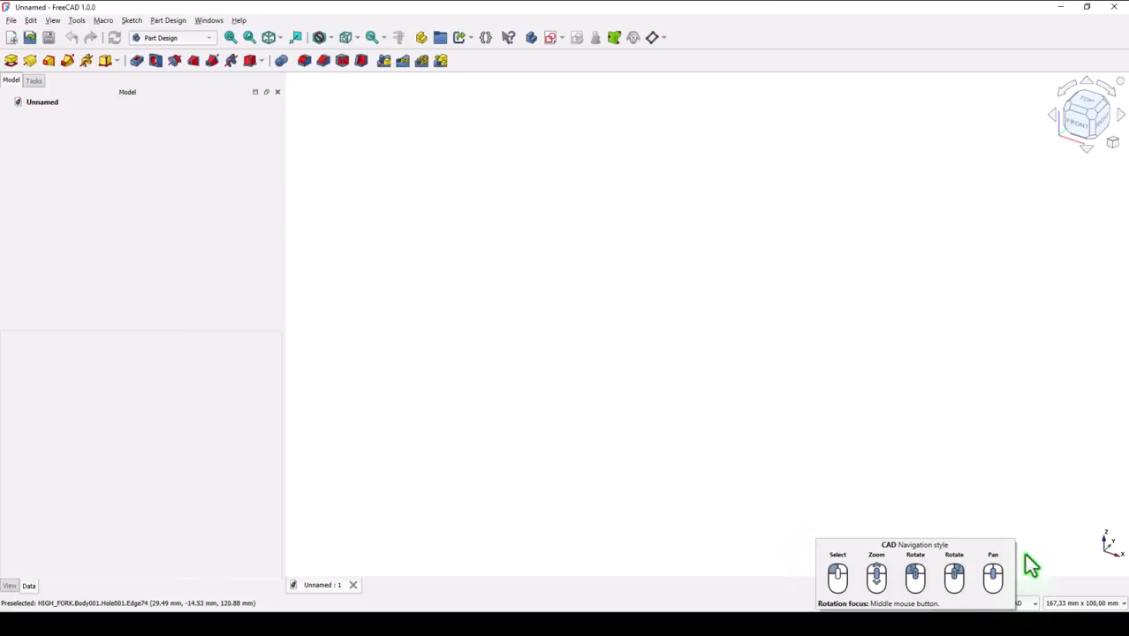
pyautogui.click(1027, 604)
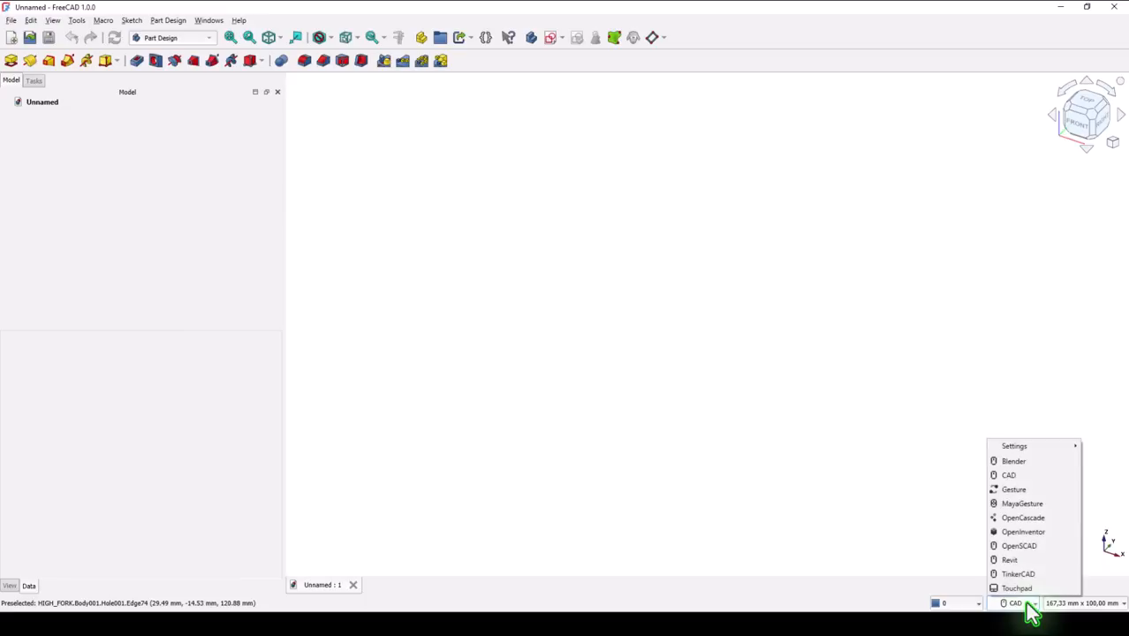
pyautogui.click(910, 496)
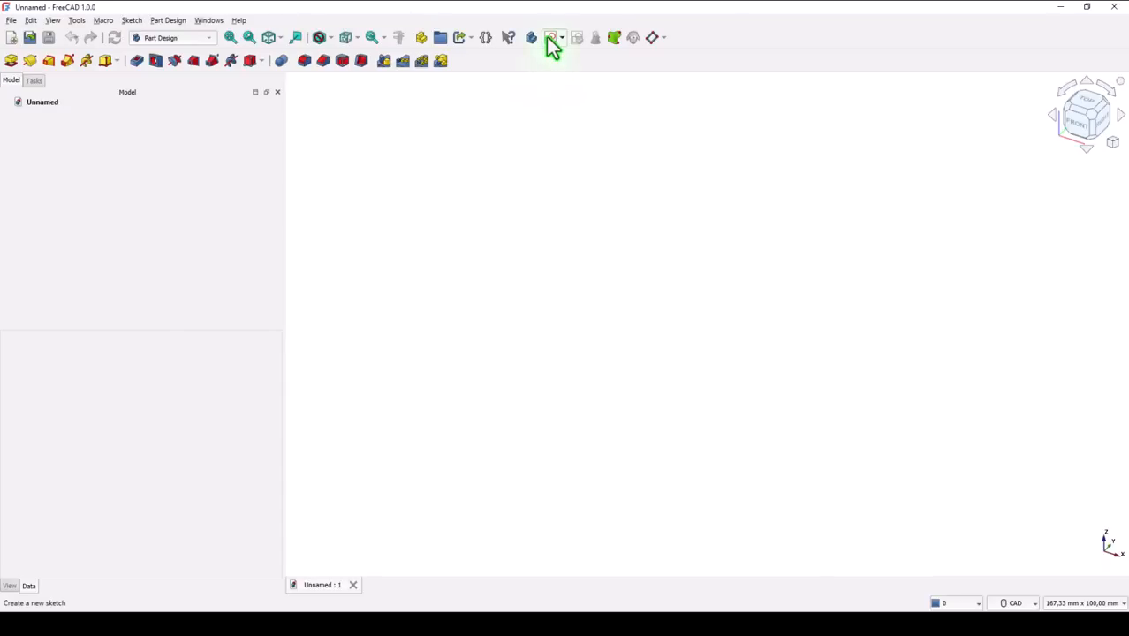
# Create a new sketch attached to the YZ-plane
pyautogui.click(551, 38)
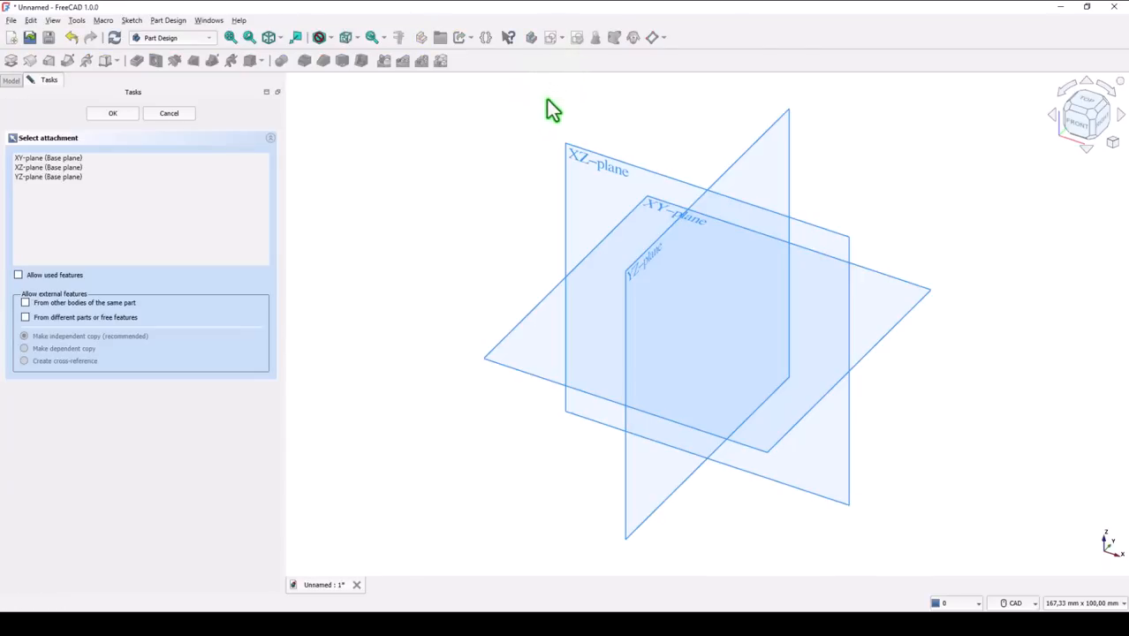
pyautogui.click(741, 165)
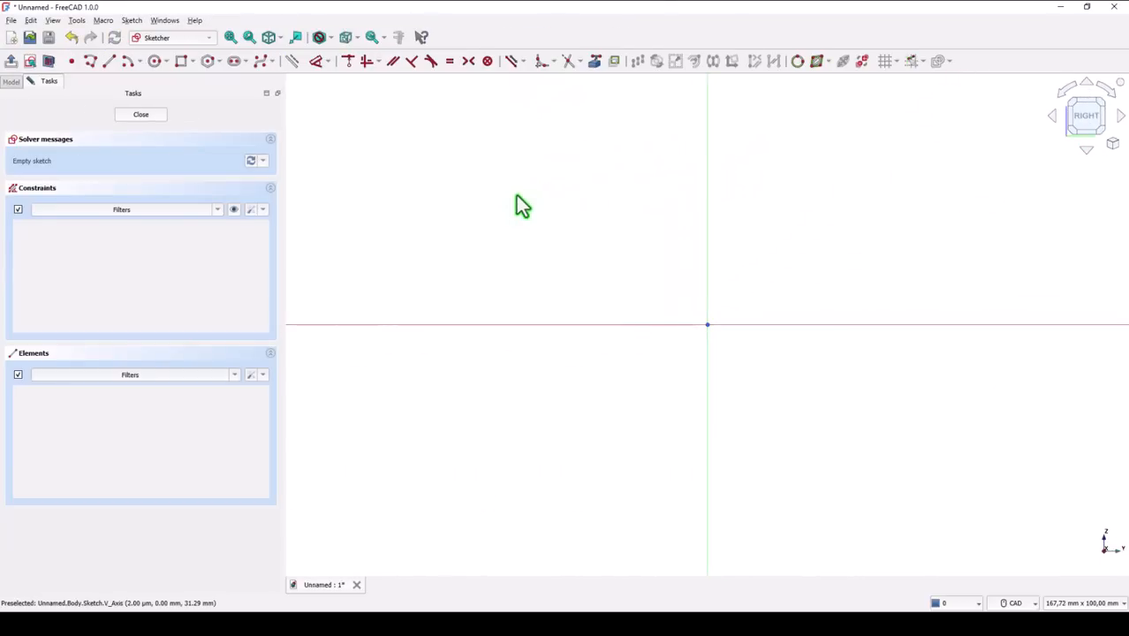
pyautogui.moveTo(585, 196); pyautogui.dragTo(575, 359, button='middle')
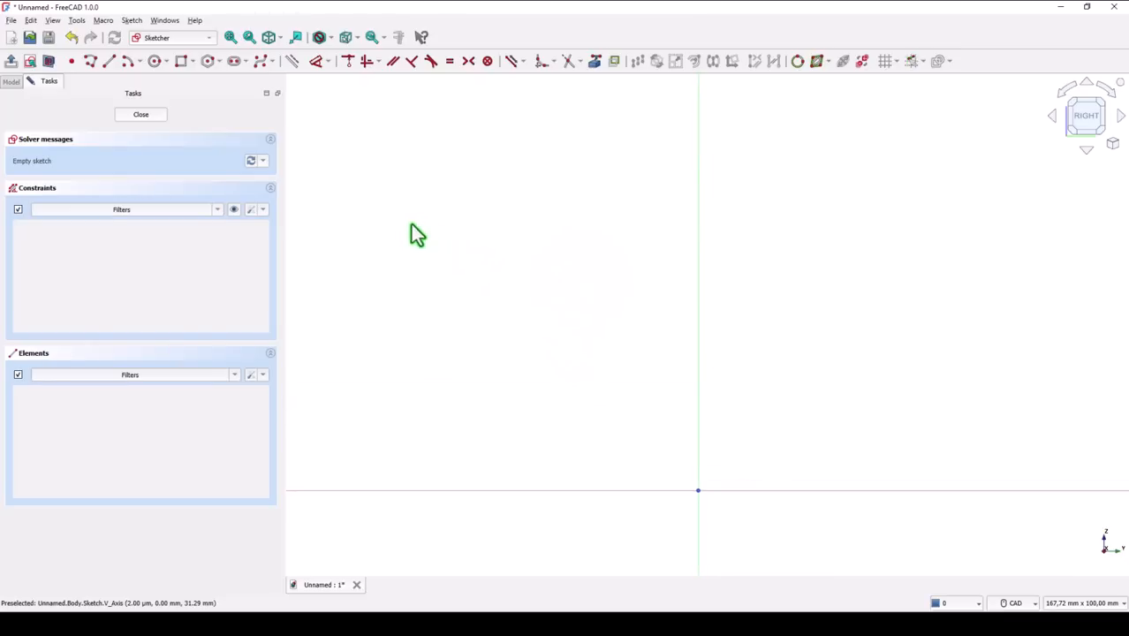
# Start a polyline above and beside the vertical axis: a vertical line about 18 mm, a tangent arc about R3.5 mm and a horizontal line about 9 mm outward
pyautogui.click(90, 61)
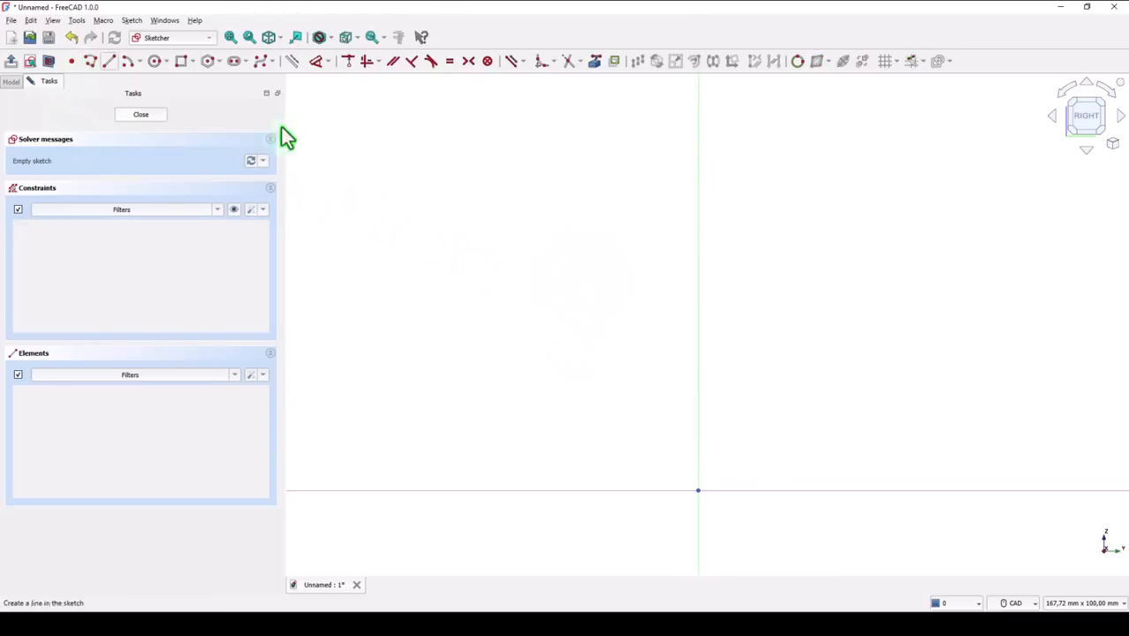
pyautogui.rightClick(658, 132)
pyautogui.click(656, 125)
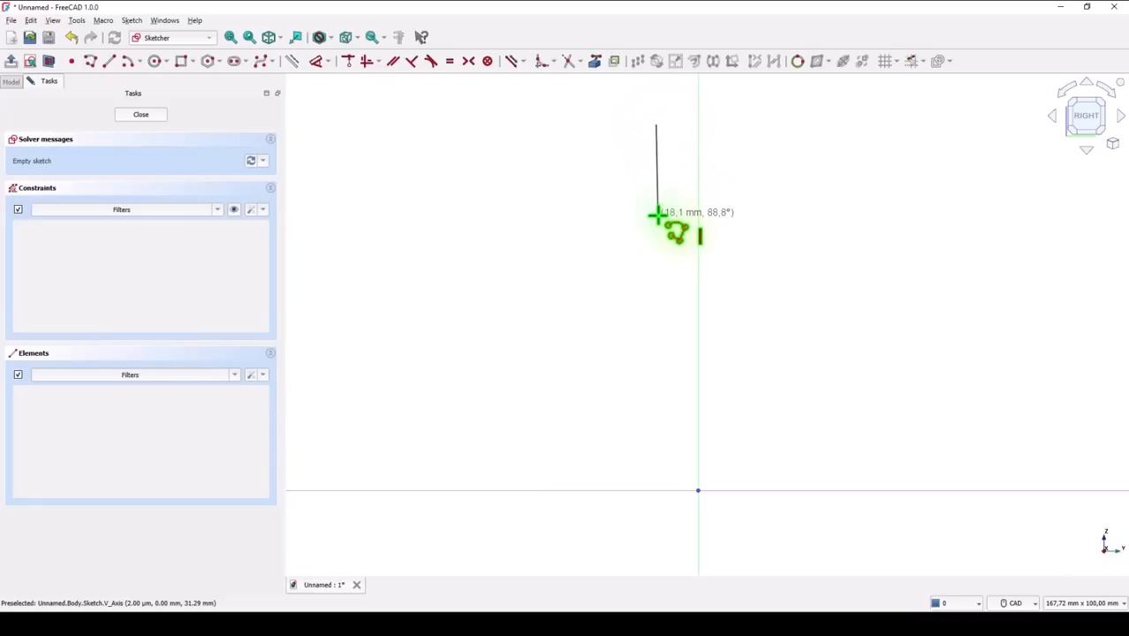
pyautogui.click(656, 215)
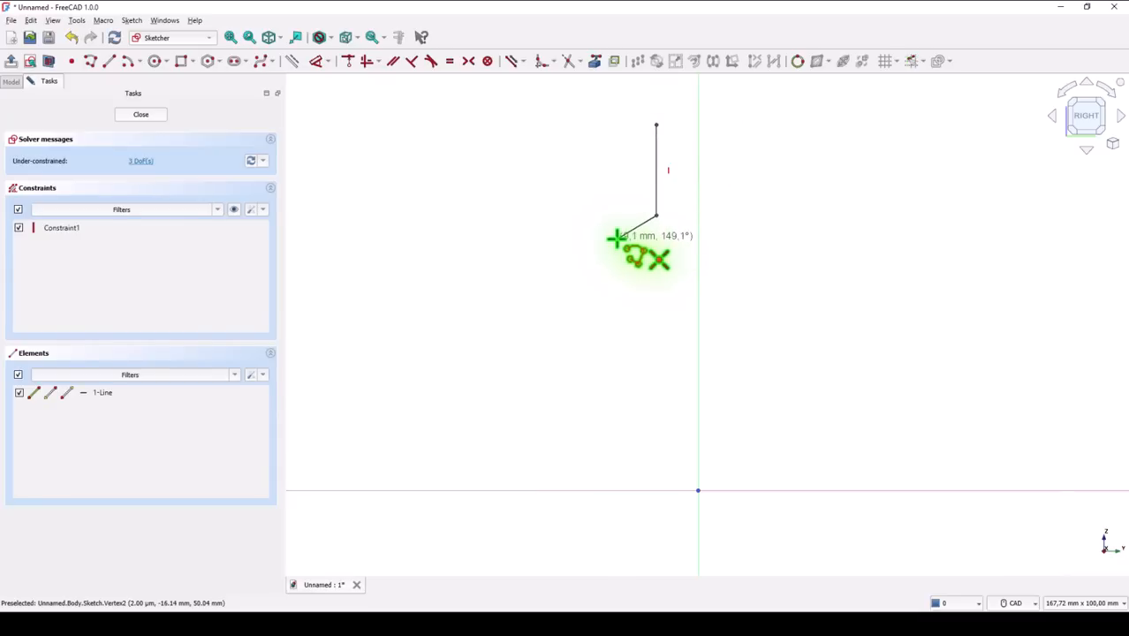
pyautogui.press('m')
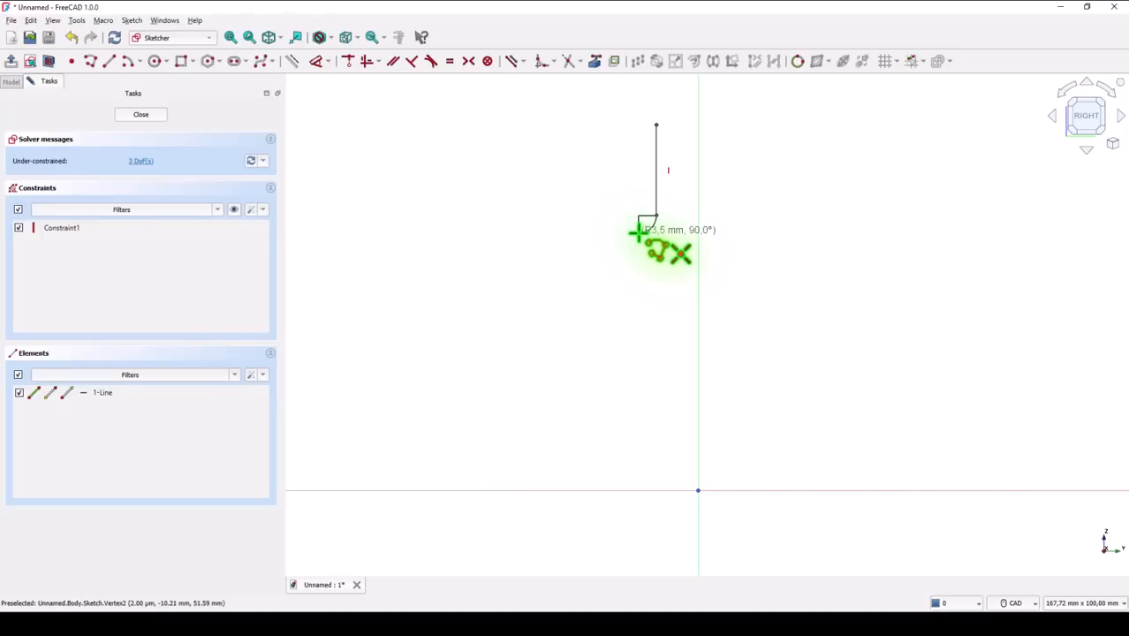
pyautogui.click(637, 233)
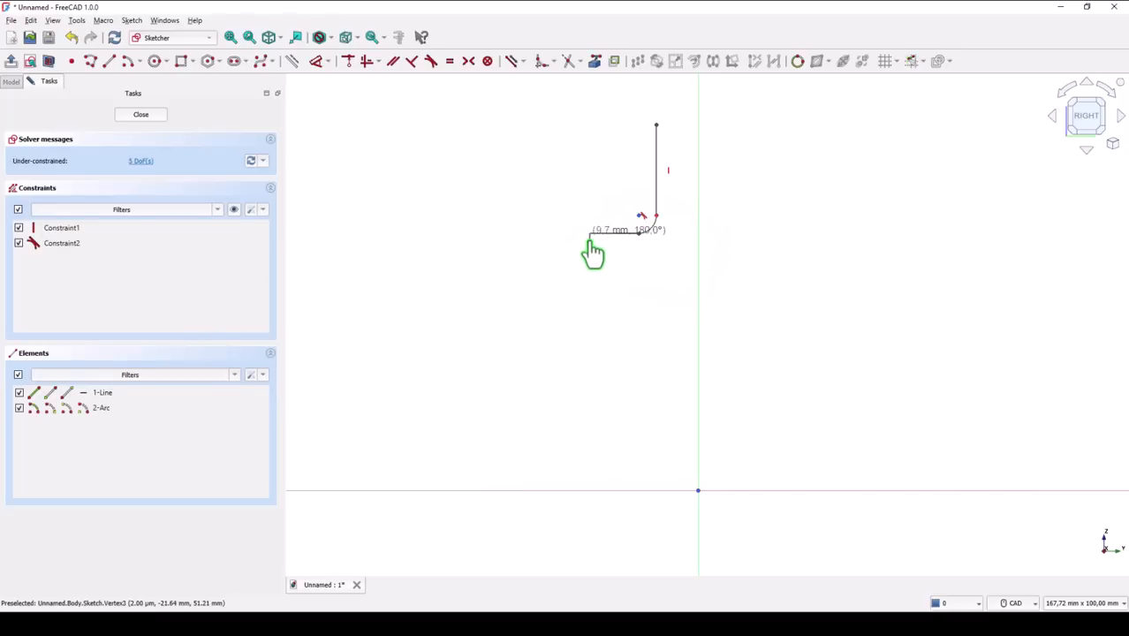
pyautogui.click(594, 234)
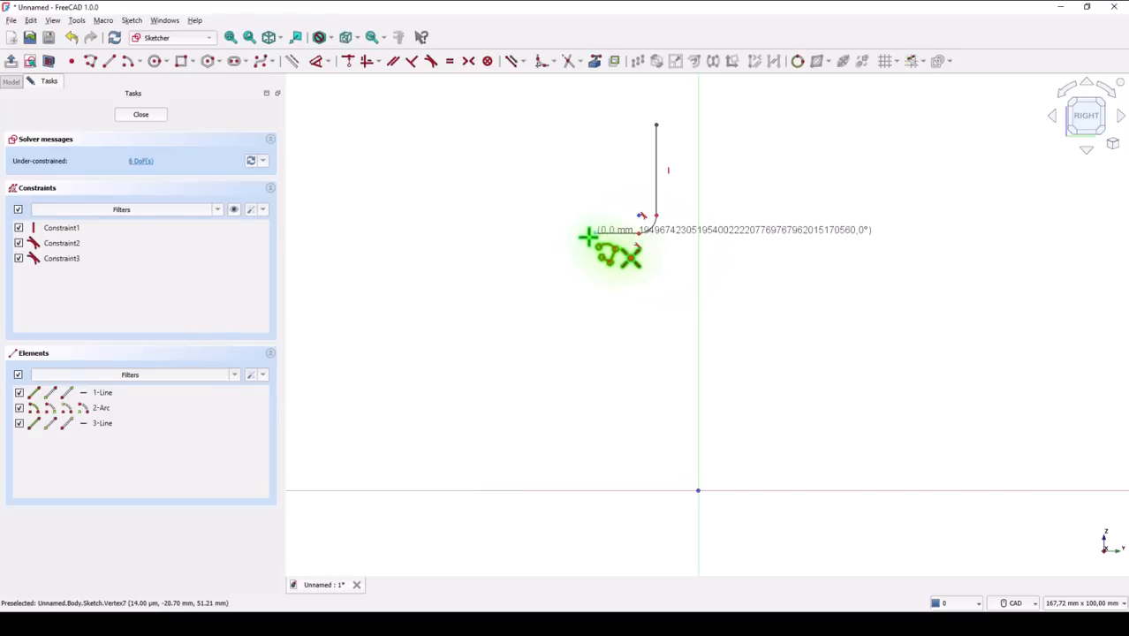
# Continue the polyline with a tangent arc about R4.7 mm, a long downward vertical line, a tangent corner arc onto the horizontal axis and a line ending at the origin
pyautogui.press('m')
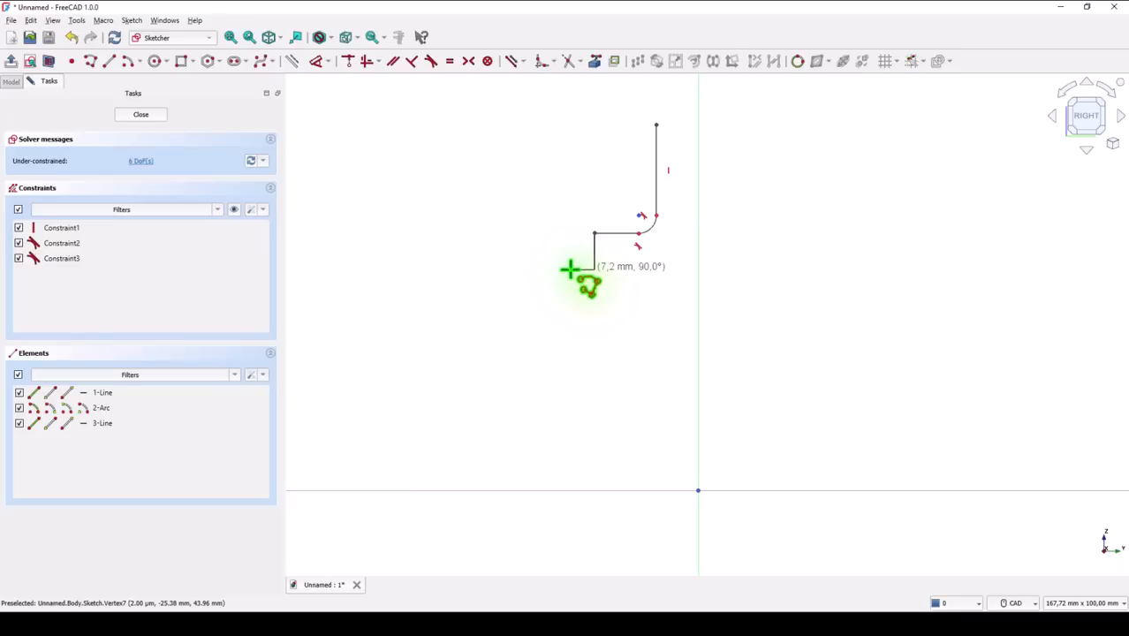
pyautogui.press('m')
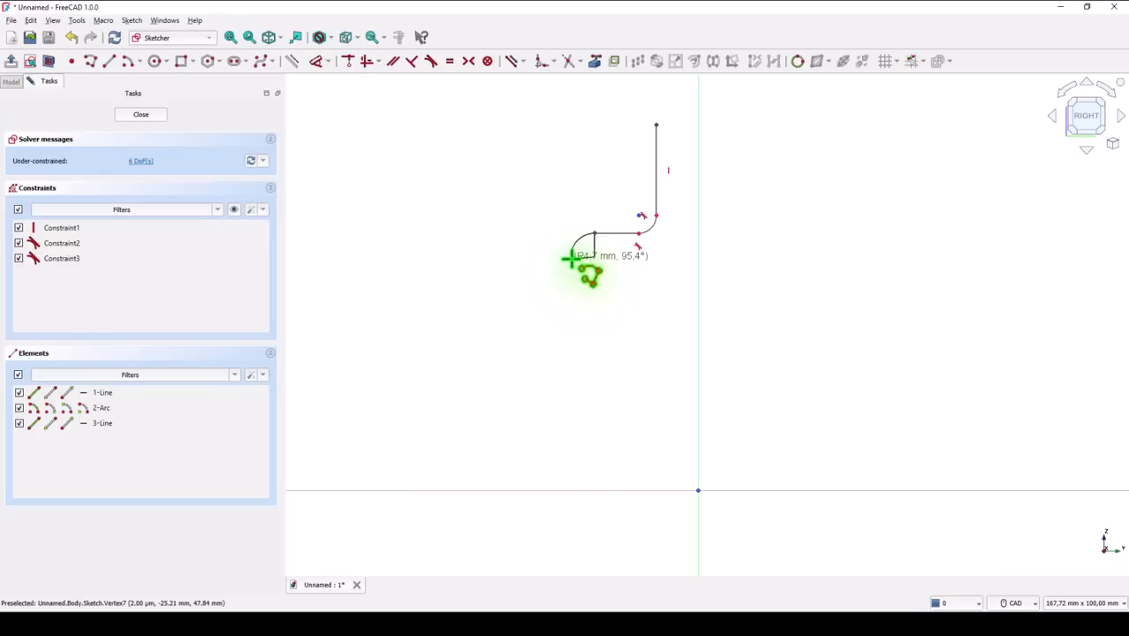
pyautogui.click(570, 258)
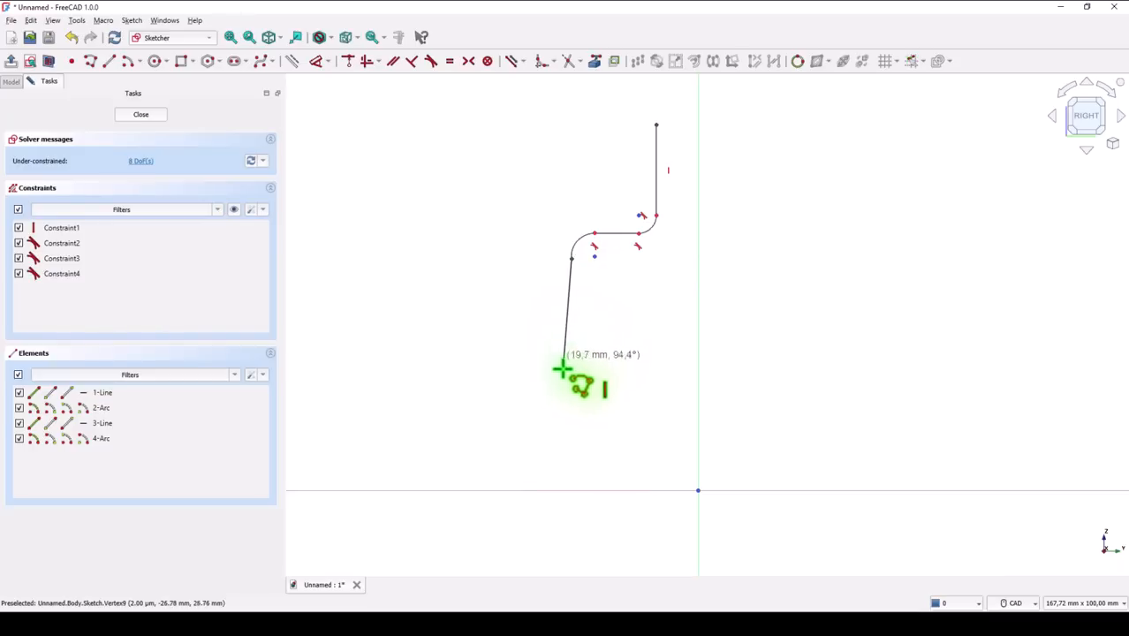
pyautogui.click(572, 457)
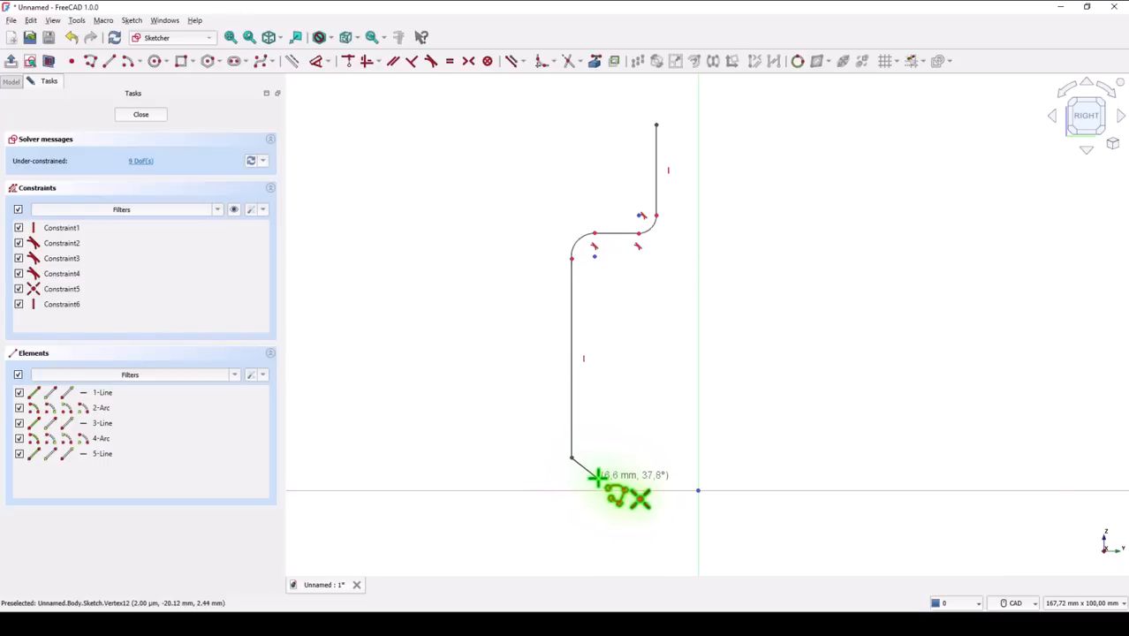
pyautogui.press('m')
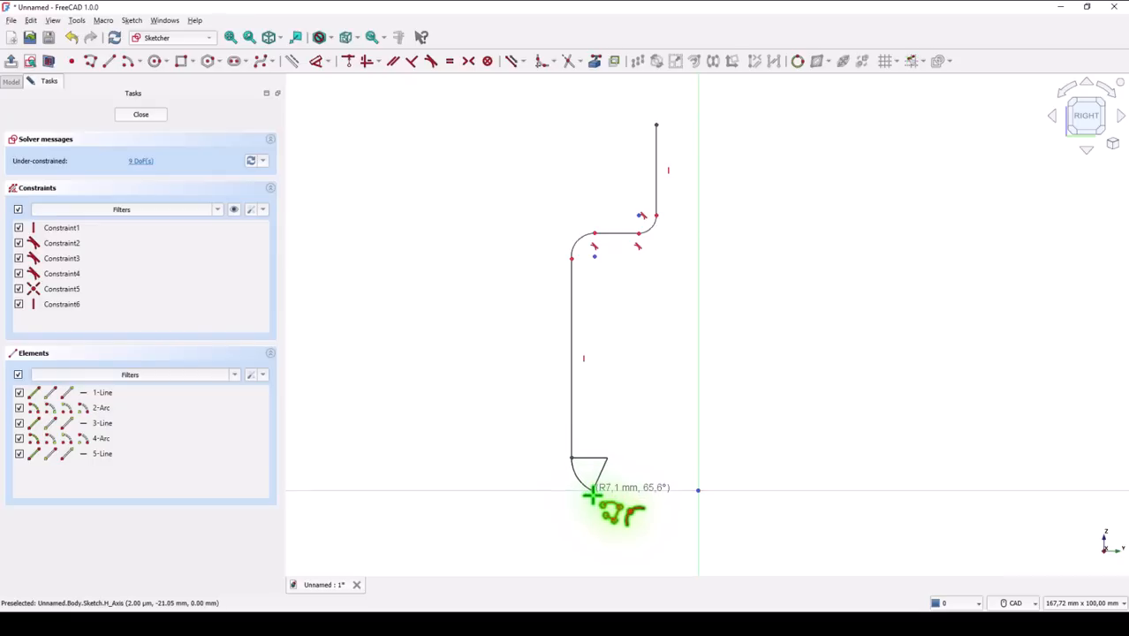
pyautogui.click(600, 491)
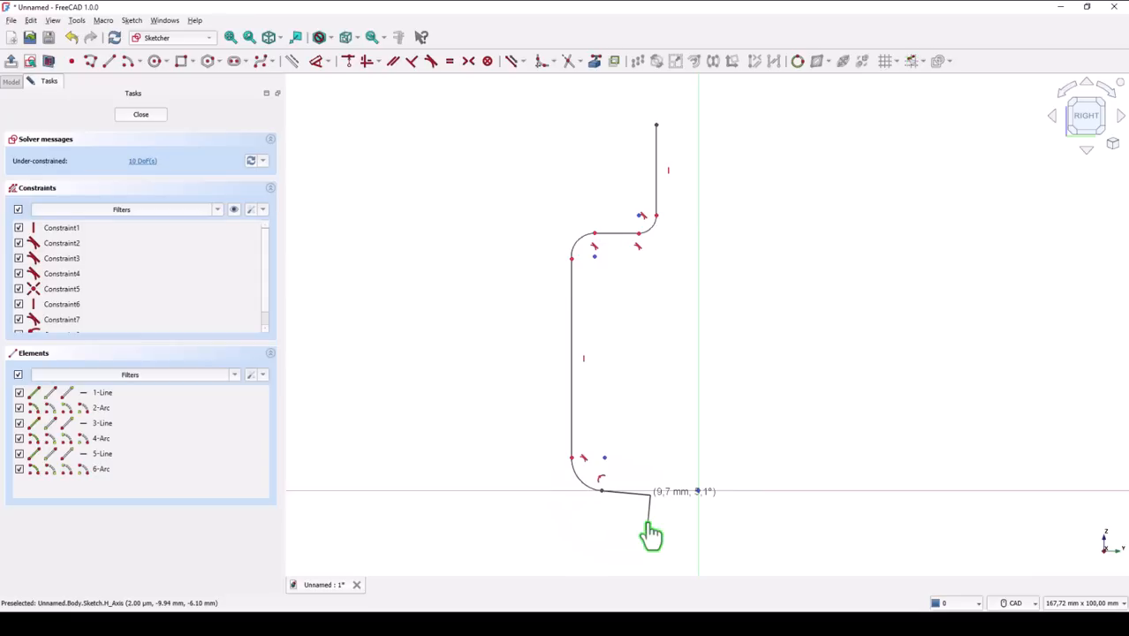
pyautogui.click(698, 490)
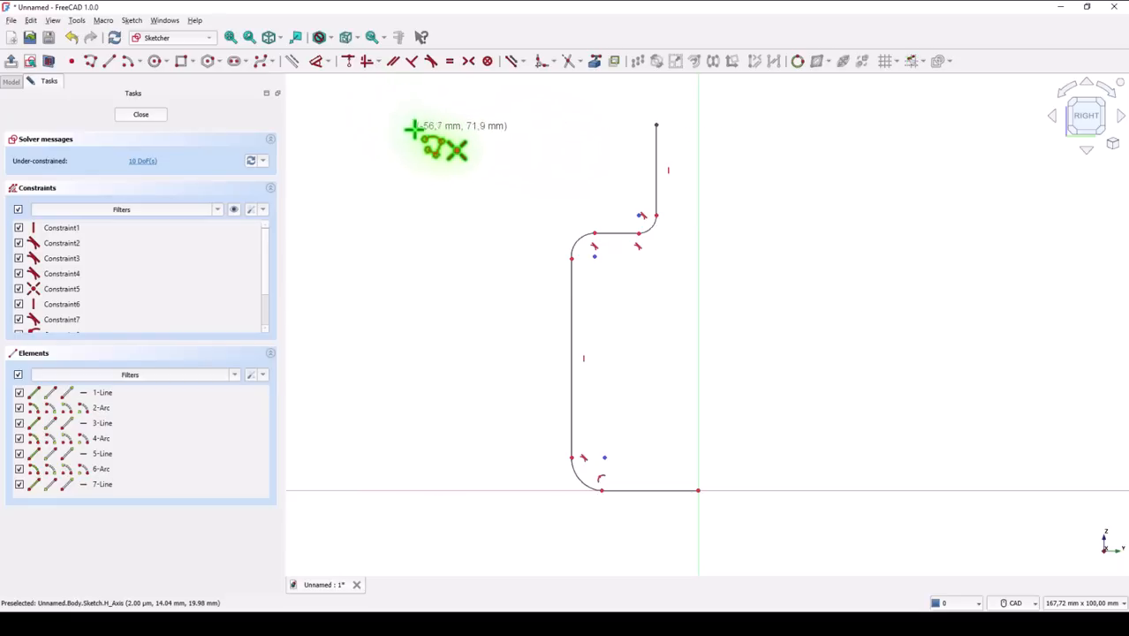
# Make the upper outer corner arc and the bottom corner arc equal in radius
pyautogui.click(449, 62)
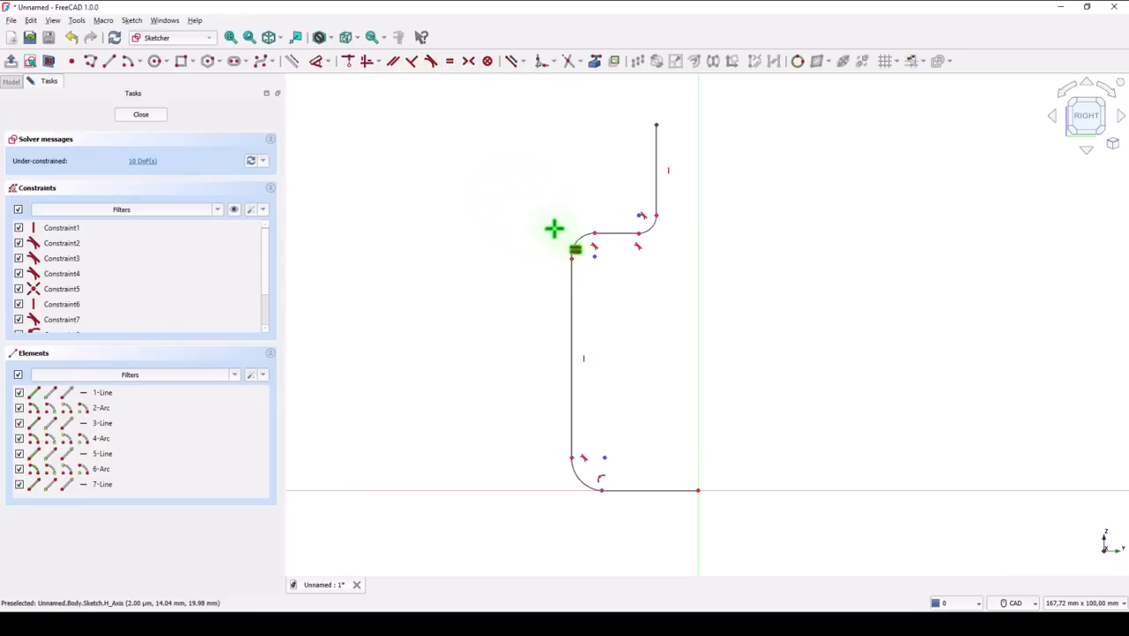
pyautogui.click(580, 248)
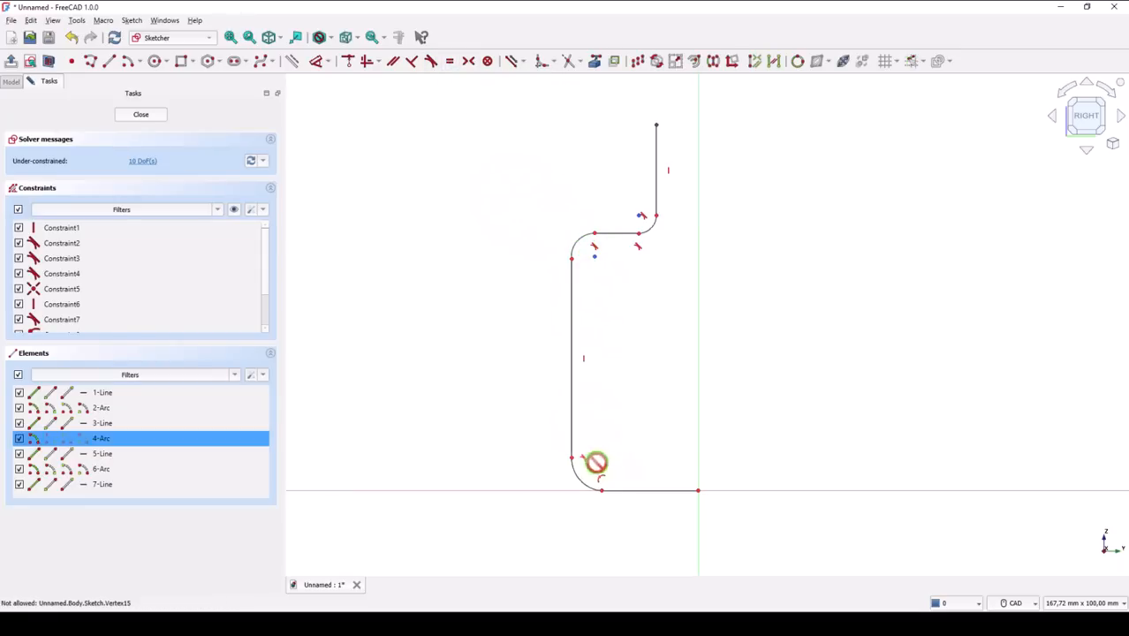
pyautogui.click(586, 482)
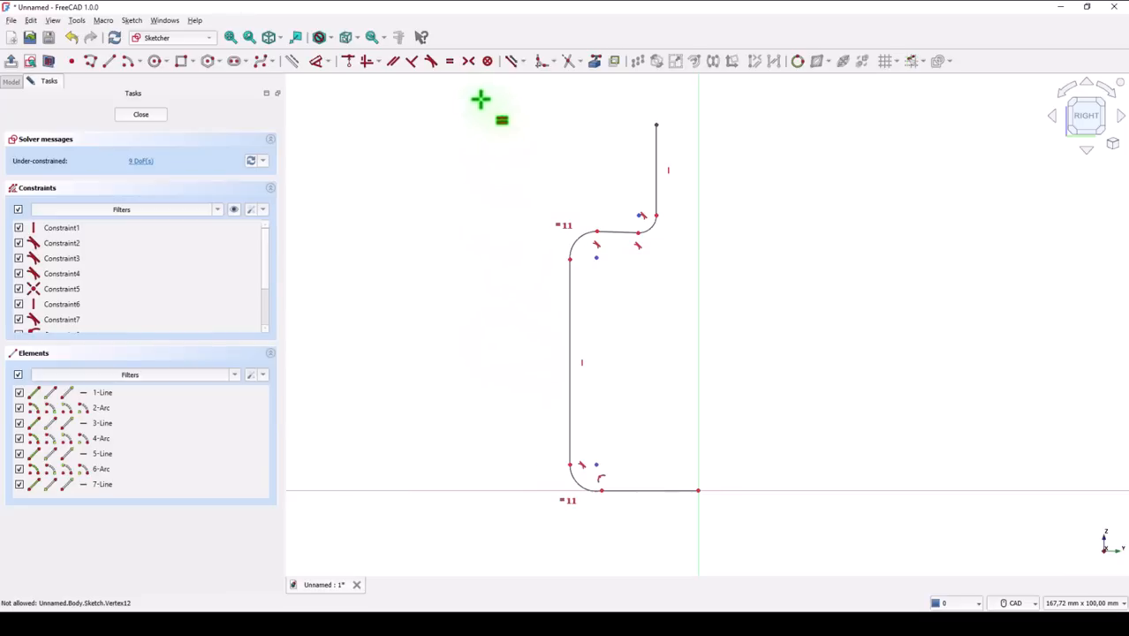
# Constrain the upper outer arc tangent to the long vertical line, and make the short upper line horizontal
pyautogui.click(430, 62)
pyautogui.click(573, 250)
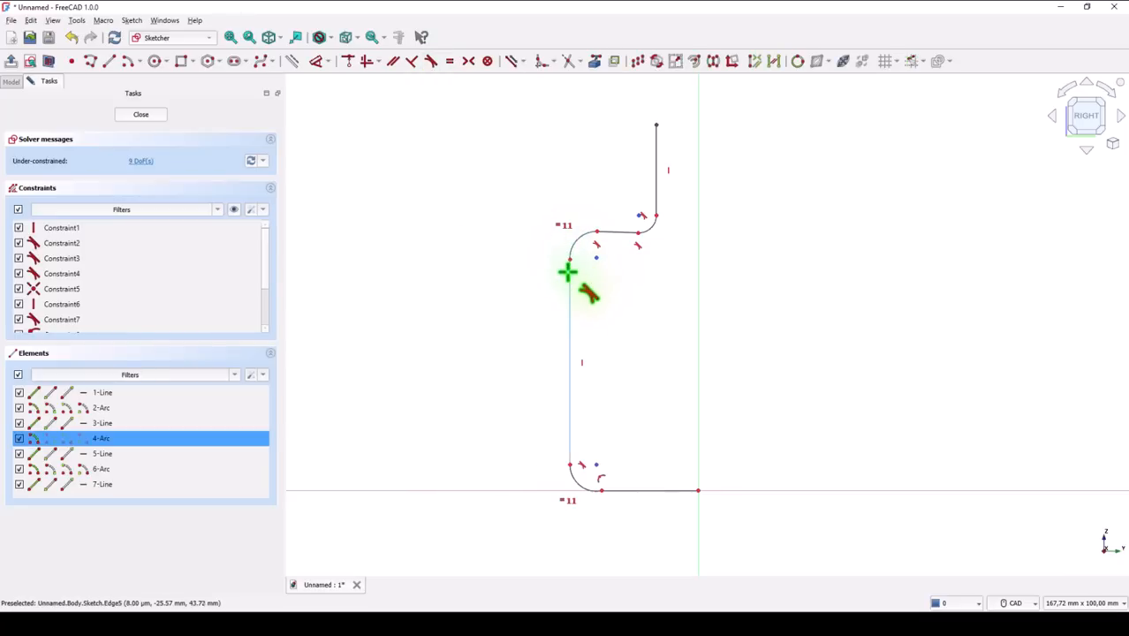
pyautogui.click(570, 296)
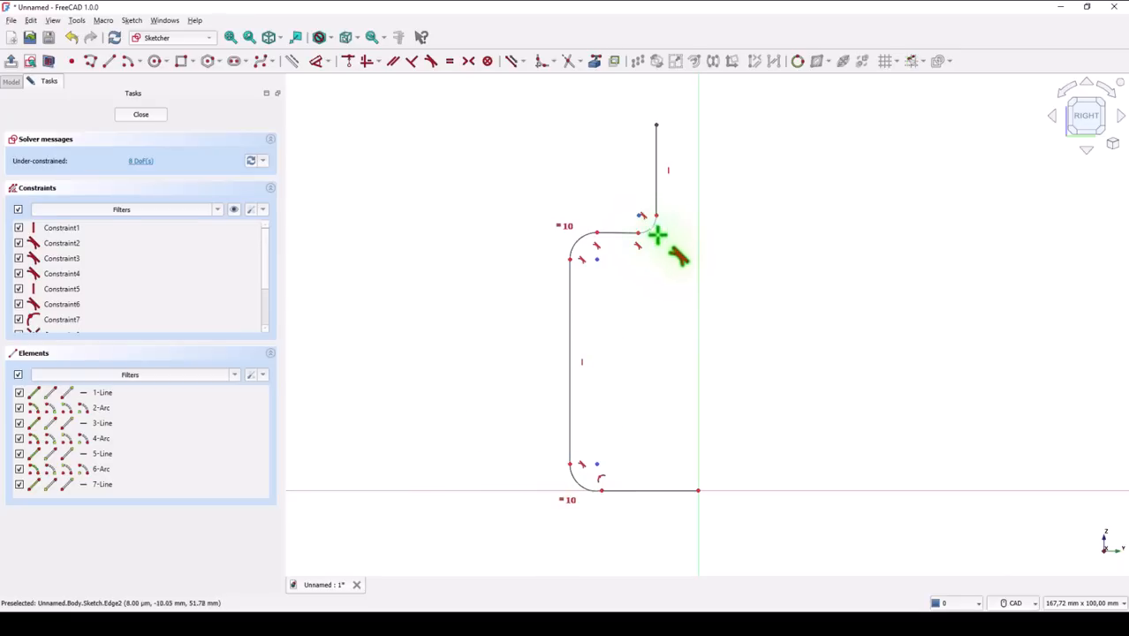
pyautogui.rightClick(457, 130)
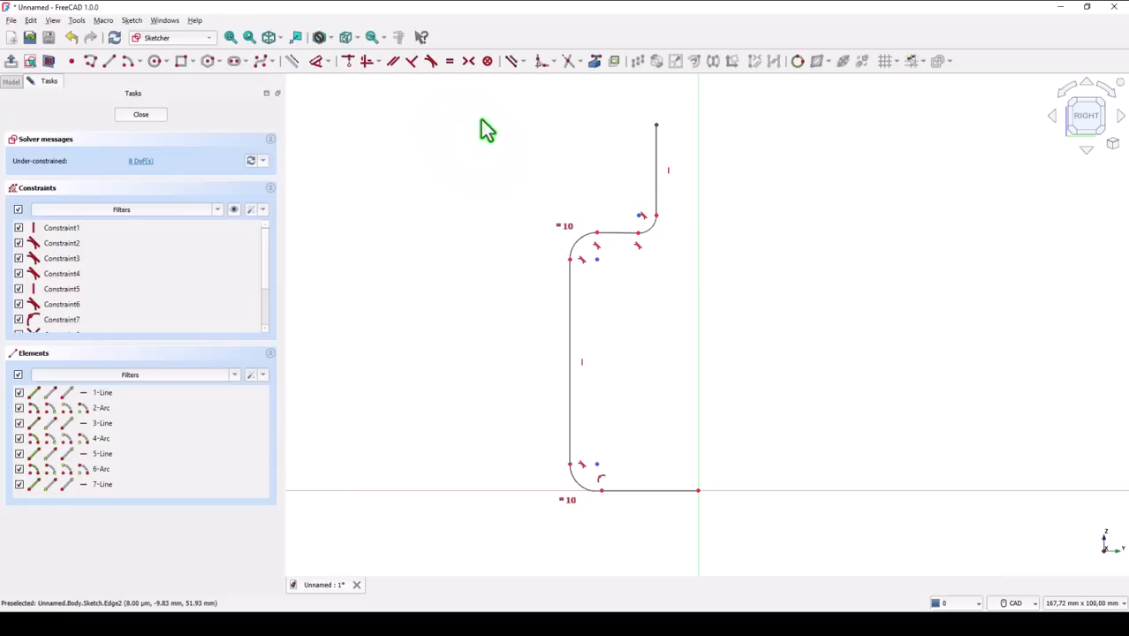
pyautogui.click(623, 235)
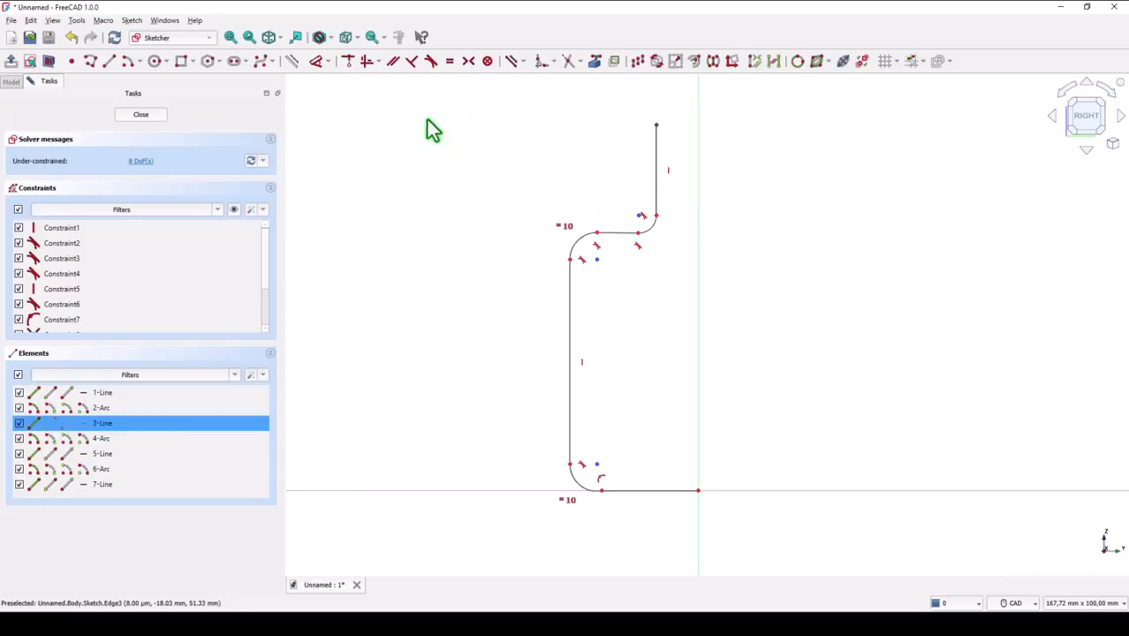
pyautogui.click(369, 64)
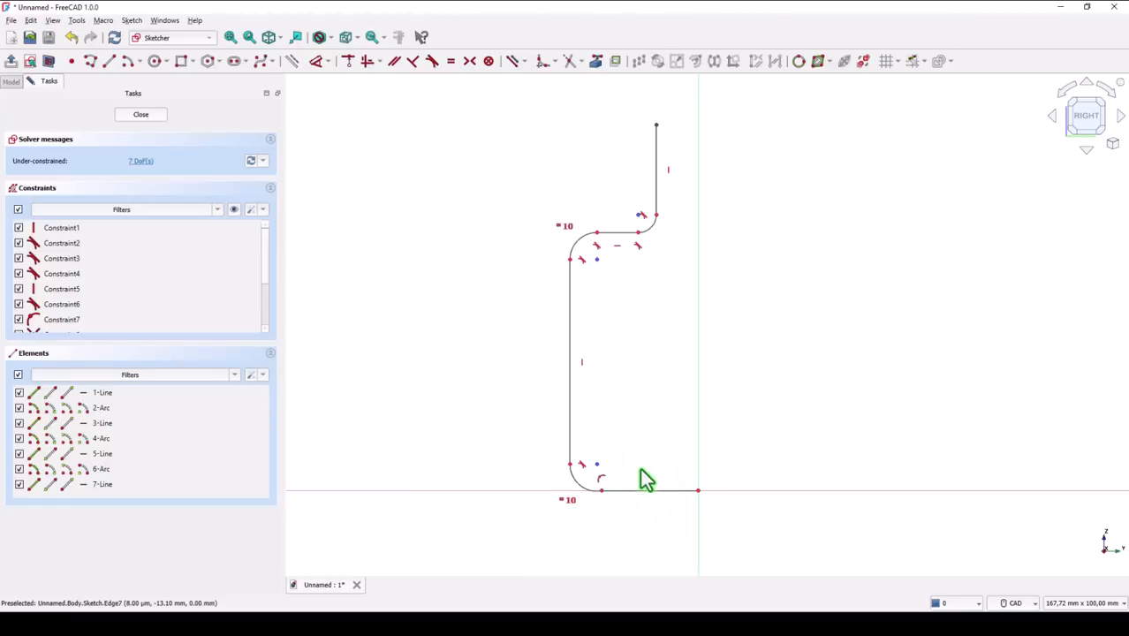
# Test the bottom corner arc's freedom by moving its endpoint, and constrain the arc tangent to the bottom line
pyautogui.moveTo(602, 492); pyautogui.dragTo(544, 503)
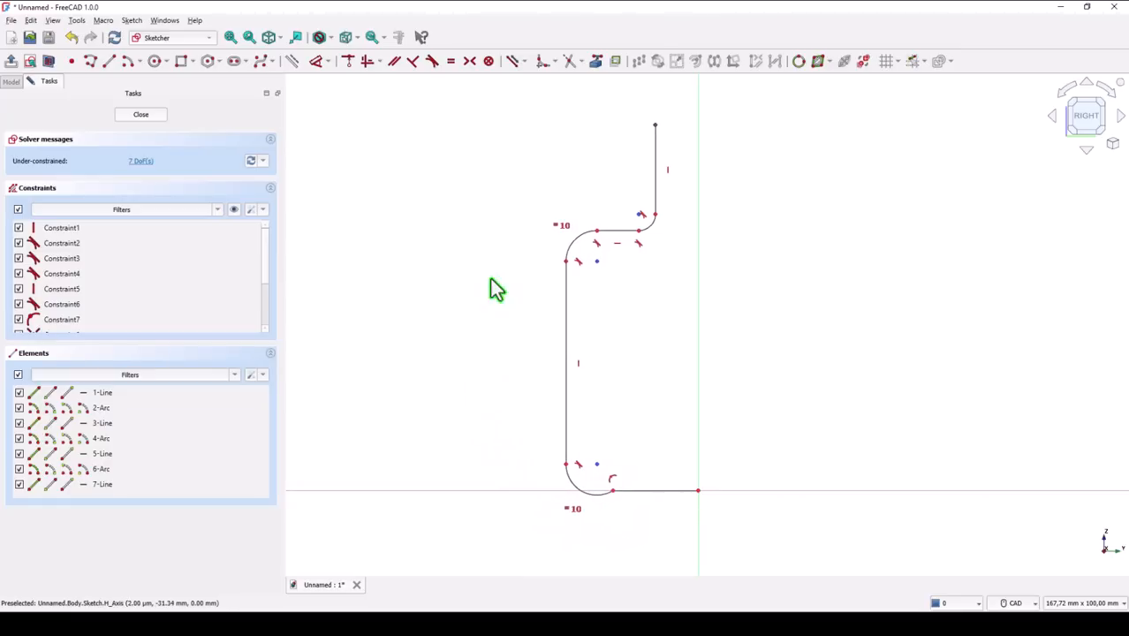
pyautogui.click(431, 64)
pyautogui.click(572, 486)
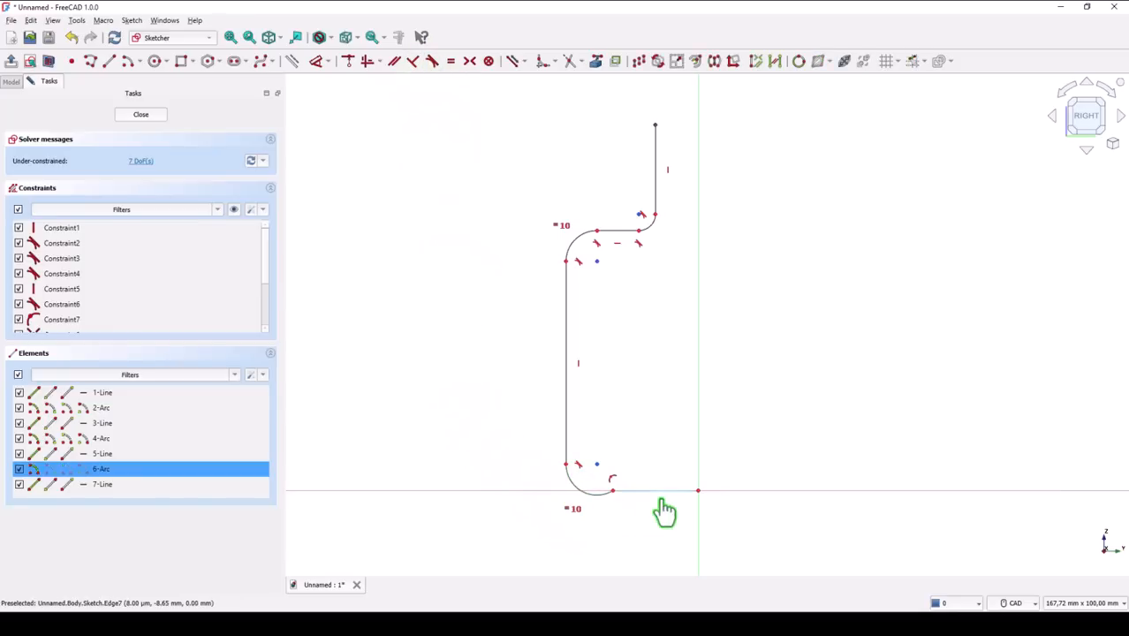
pyautogui.click(658, 497)
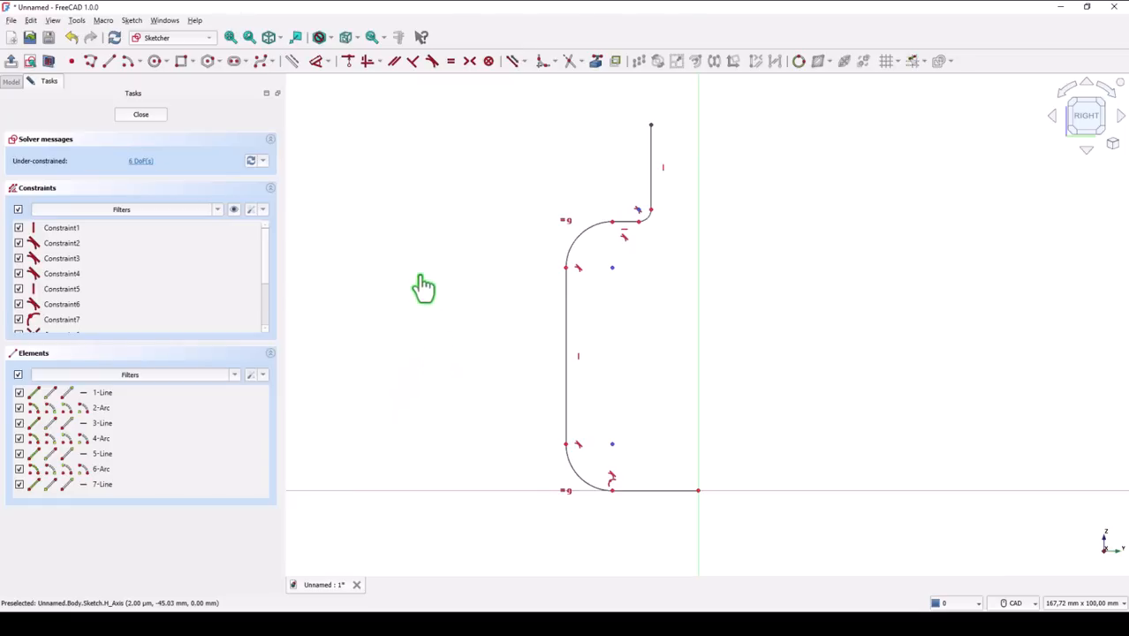
# Dimension the upper outer corner arc with a radius of 6 mm
pyautogui.click(315, 63)
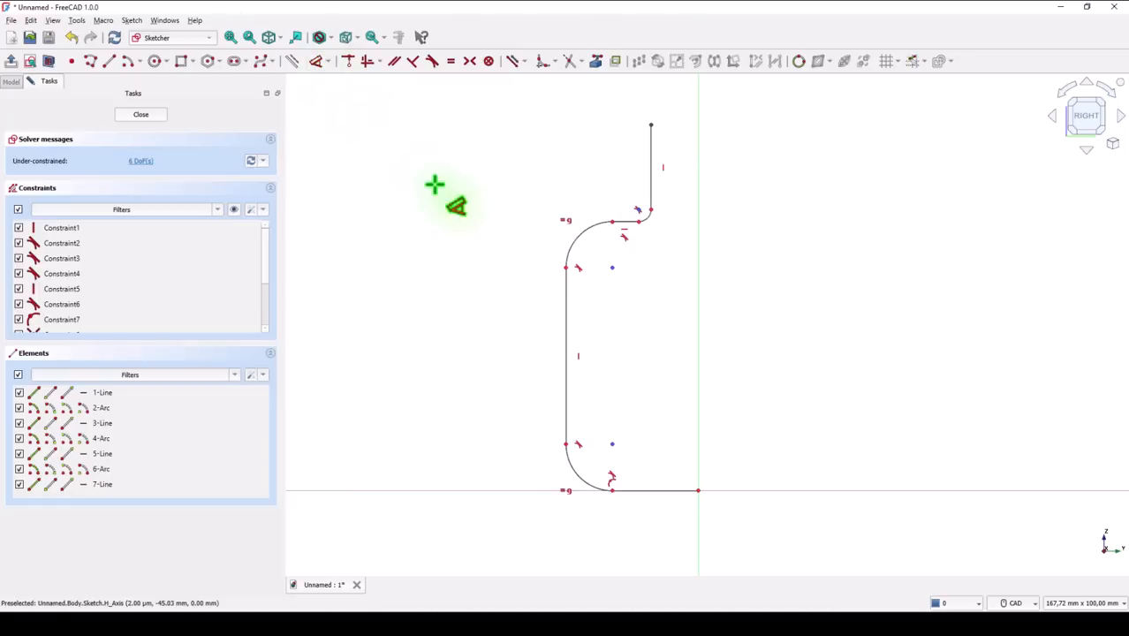
pyautogui.click(570, 246)
pyautogui.click(553, 232)
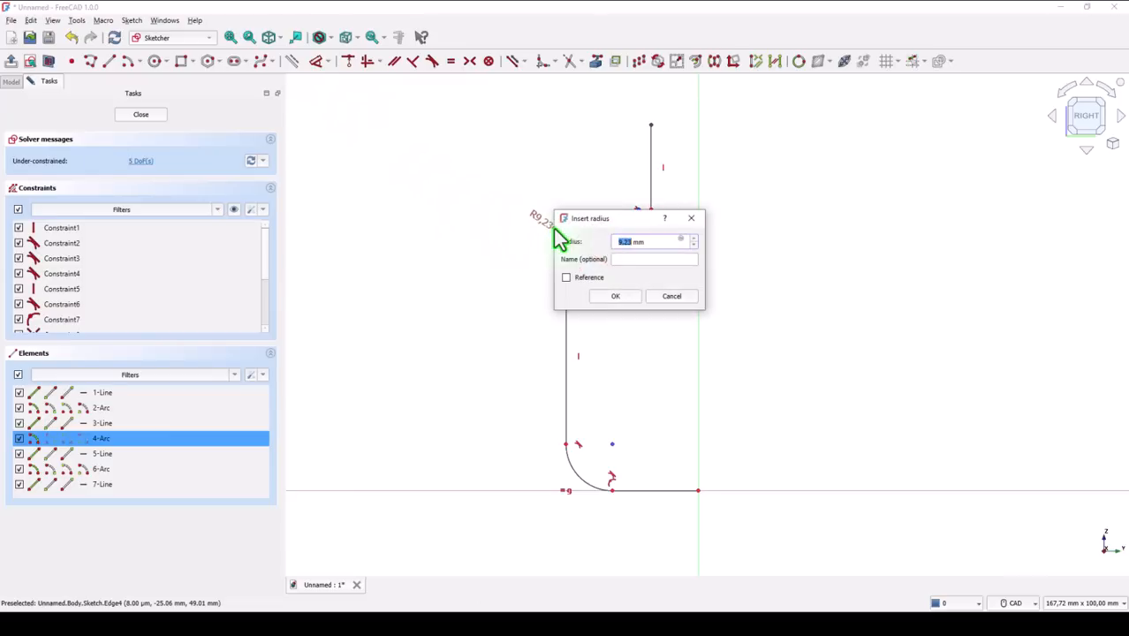
pyautogui.press('Return')
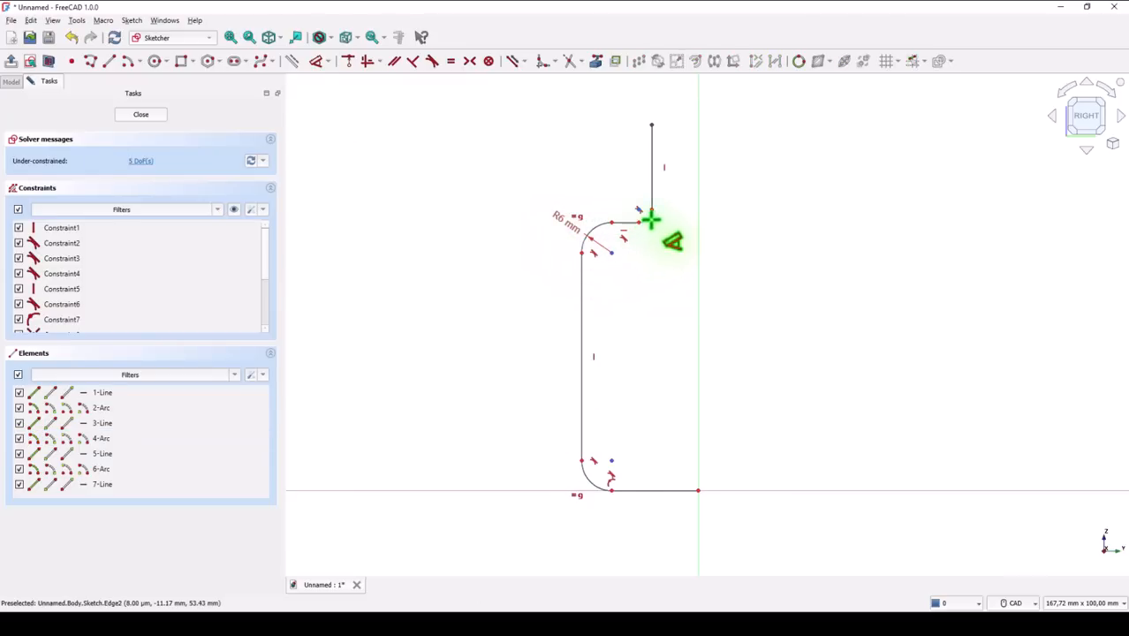
# Dimension the small inner corner arc between the short upper line and the upper vertical line with a radius of 2 mm
pyautogui.click(651, 220)
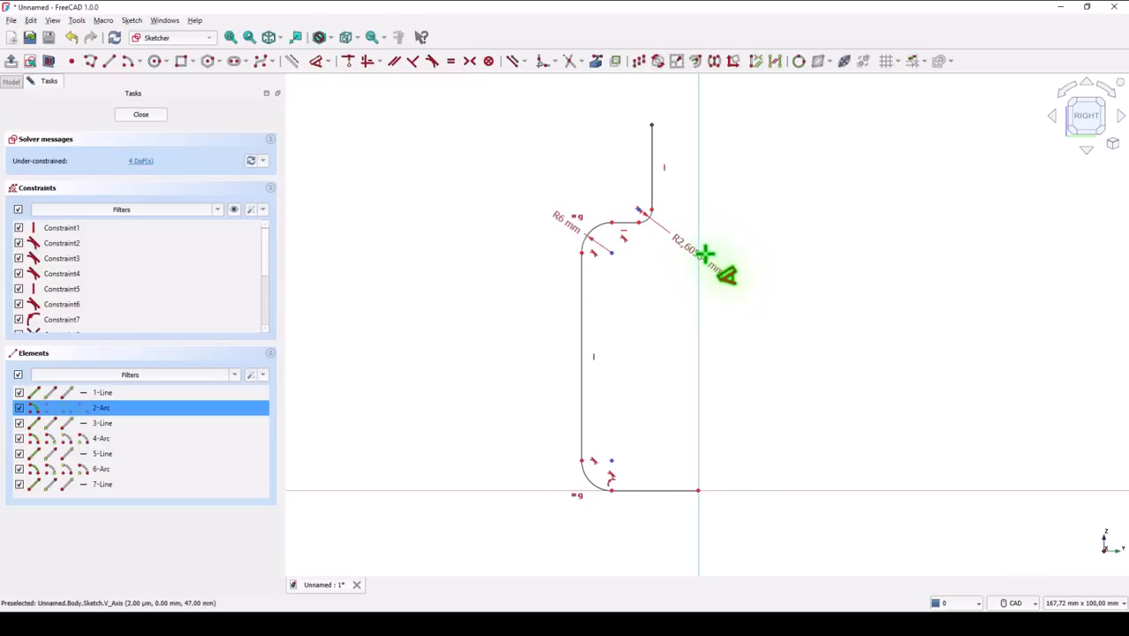
pyautogui.rightClick(661, 231)
pyautogui.scroll(2, 658, 231)
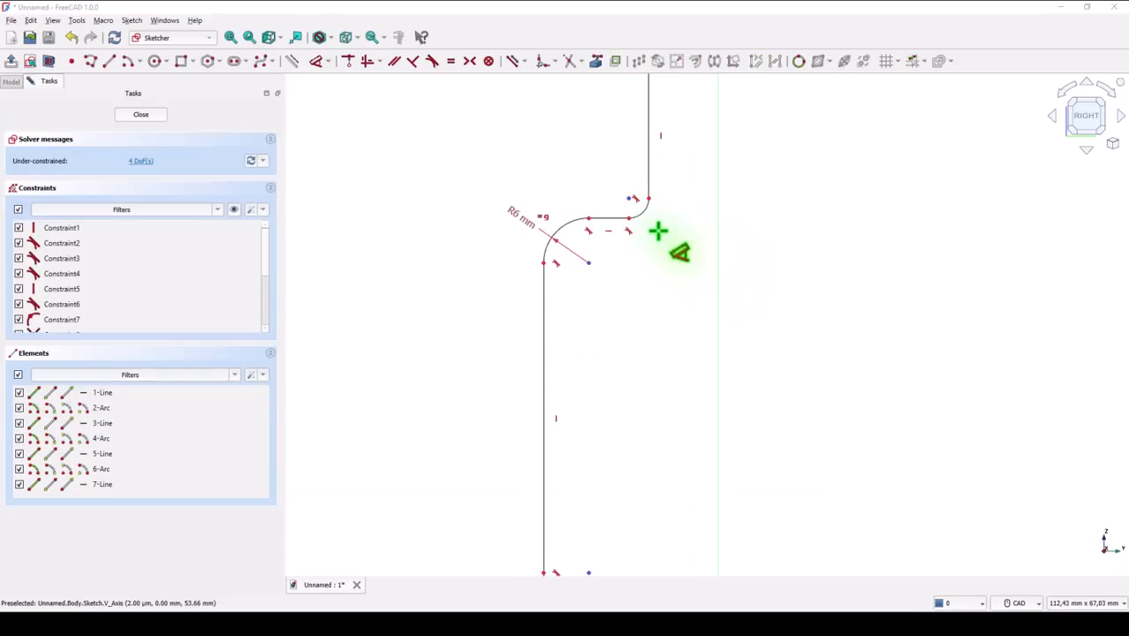
pyautogui.scroll(3, 658, 230)
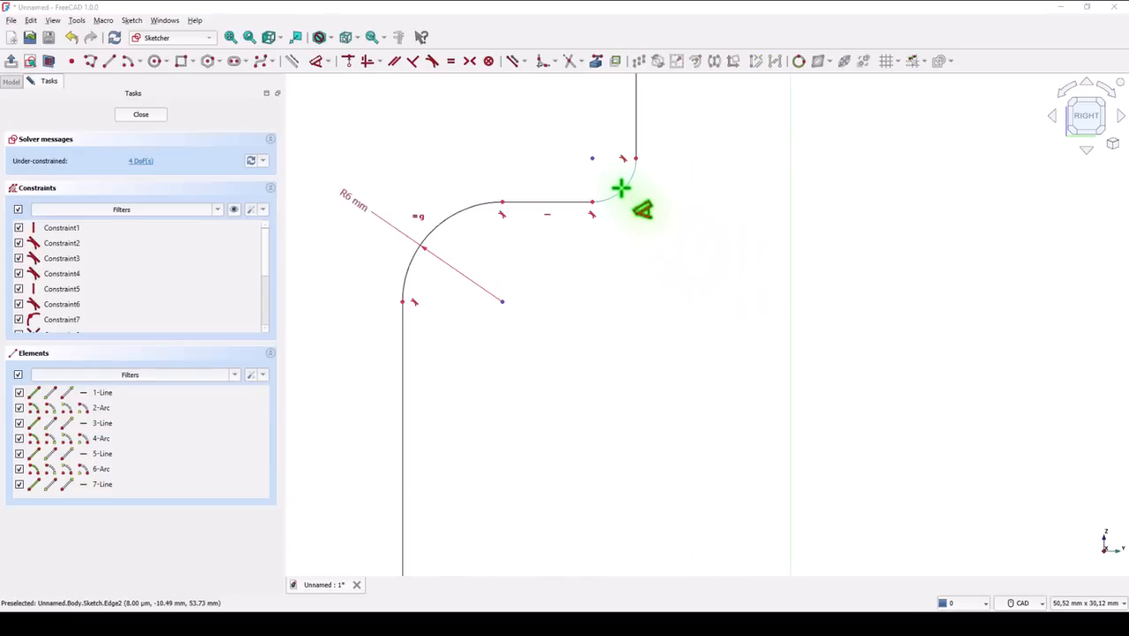
pyautogui.click(622, 186)
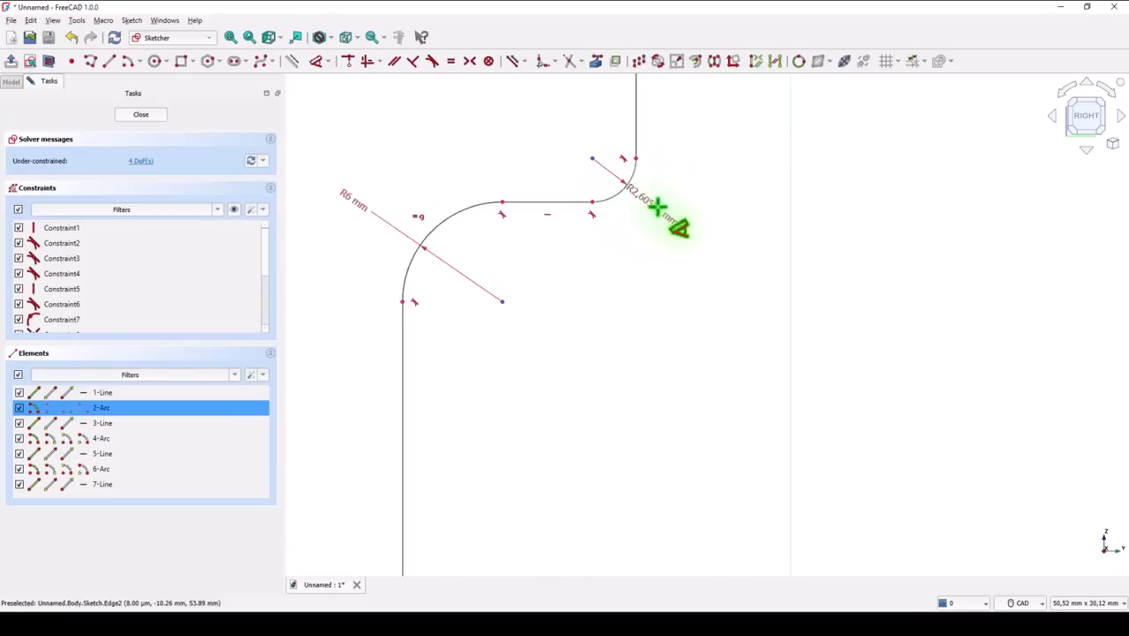
pyautogui.click(715, 251)
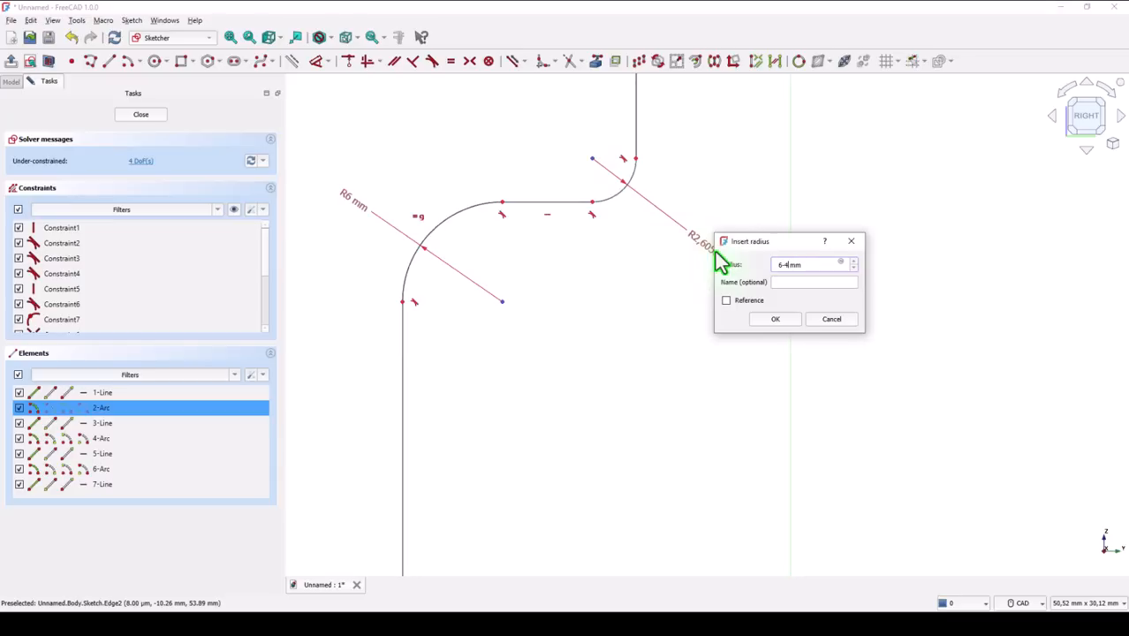
pyautogui.write('2')
pyautogui.press('Return')
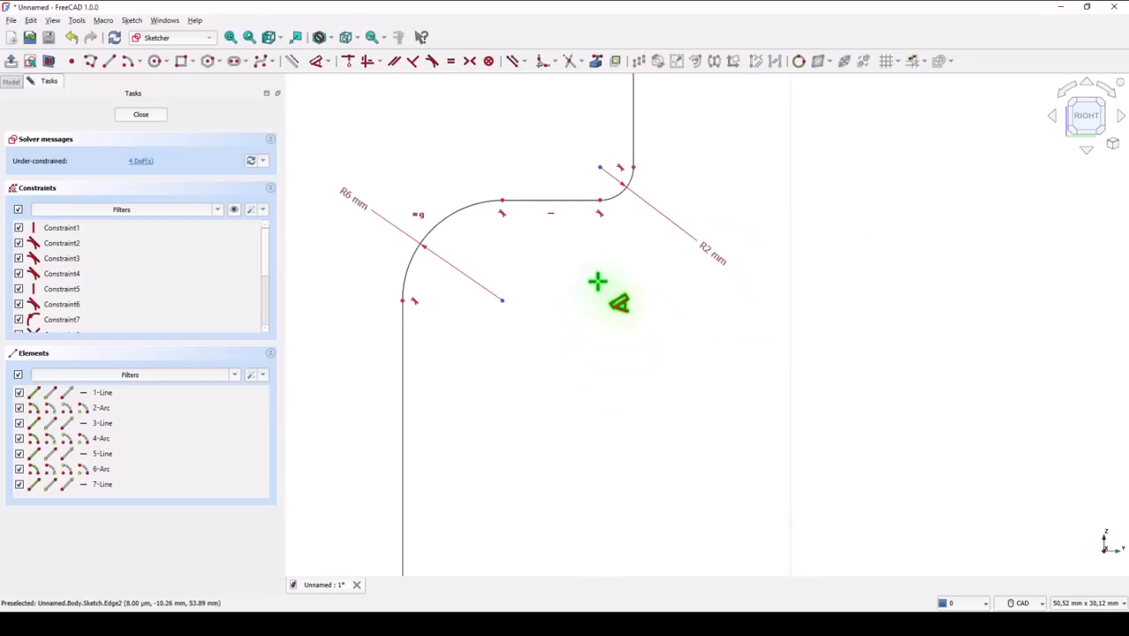
# Dimension the height of the upper vertical line's top endpoint above the horizontal axis as 117+15 mm
pyautogui.scroll(-10, 597, 282)
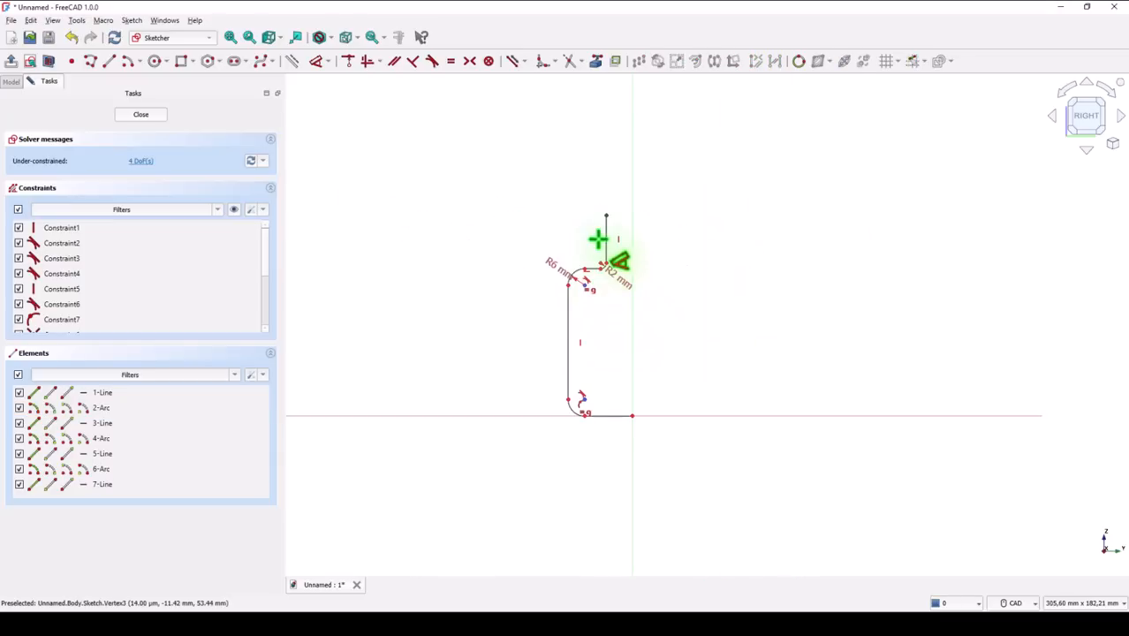
pyautogui.moveTo(606, 221); pyautogui.dragTo(676, 222, button='middle')
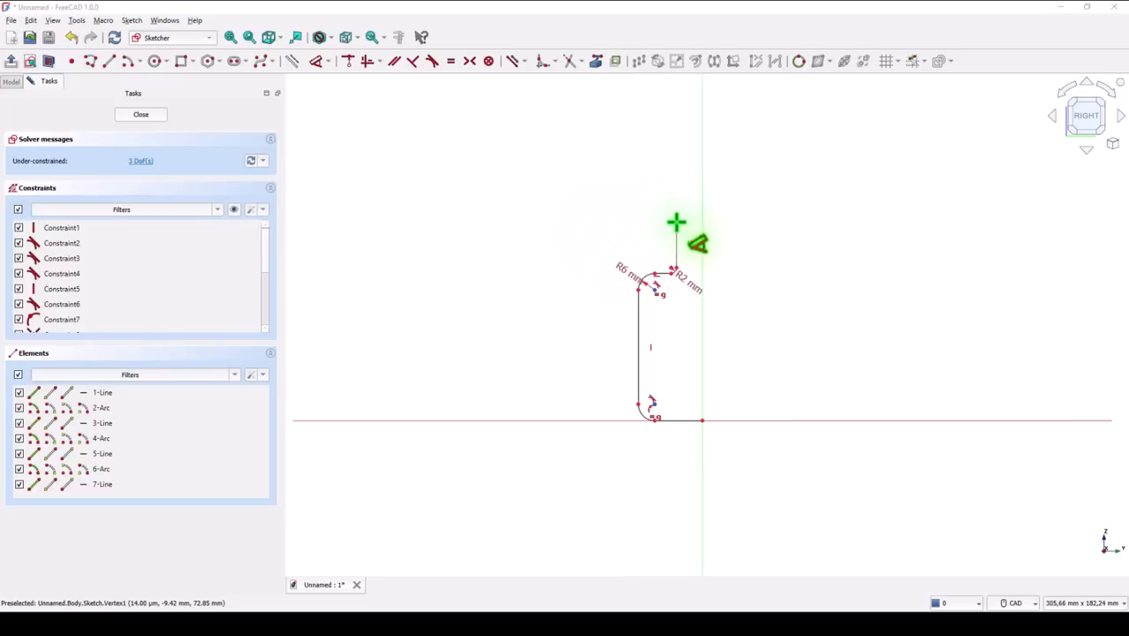
pyautogui.click(676, 221)
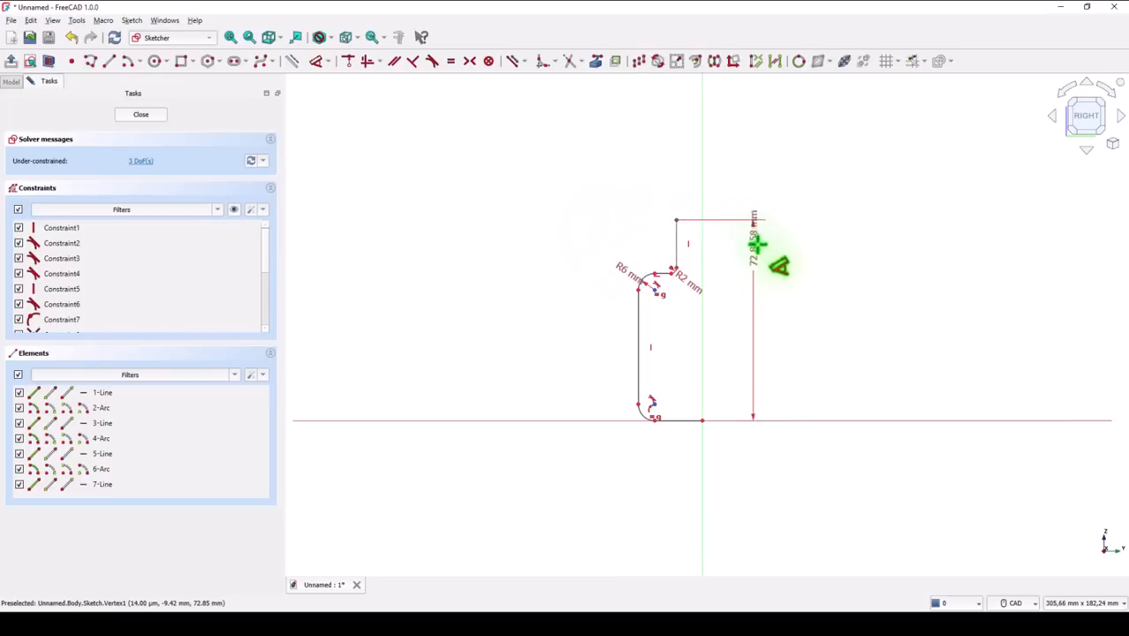
pyautogui.click(777, 320)
pyautogui.write('117')
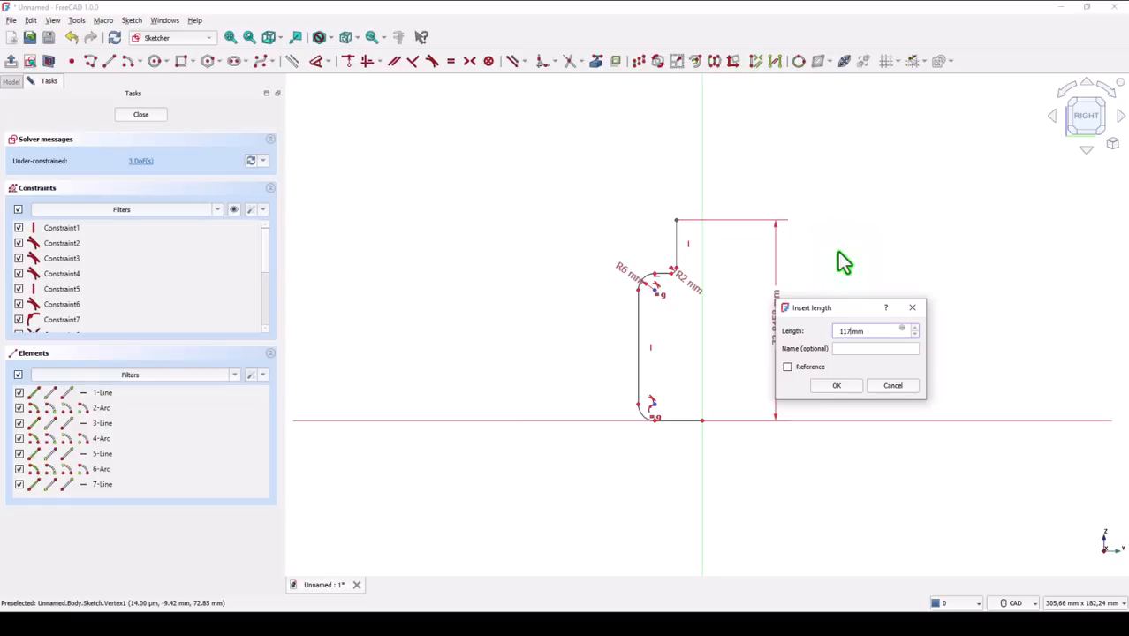
pyautogui.write('+15')
pyautogui.press('Return')
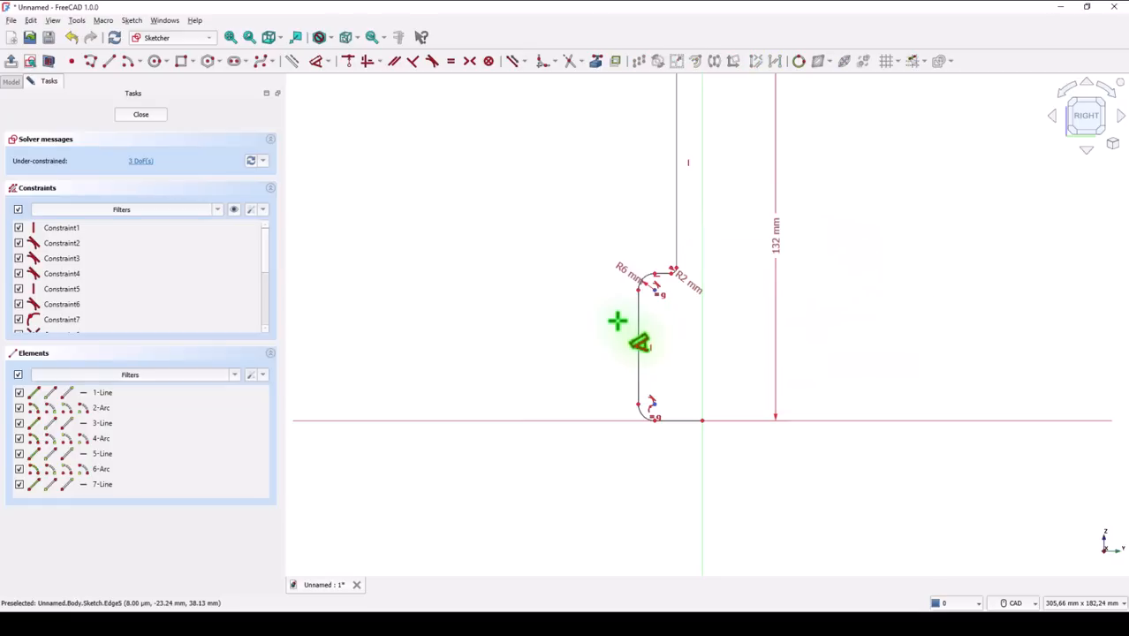
# Dimension the height of the short upper horizontal line above the horizontal axis as 78 mm
pyautogui.click(649, 274)
pyautogui.doubleClick(543, 316)
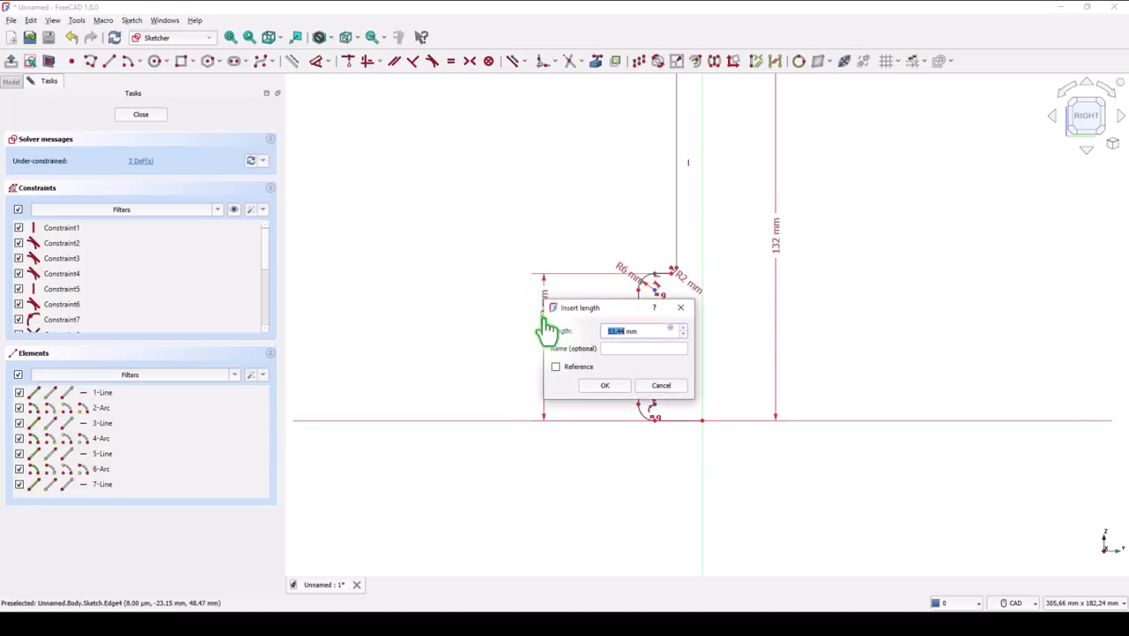
pyautogui.write('7')
pyautogui.write('8')
pyautogui.press('Return')
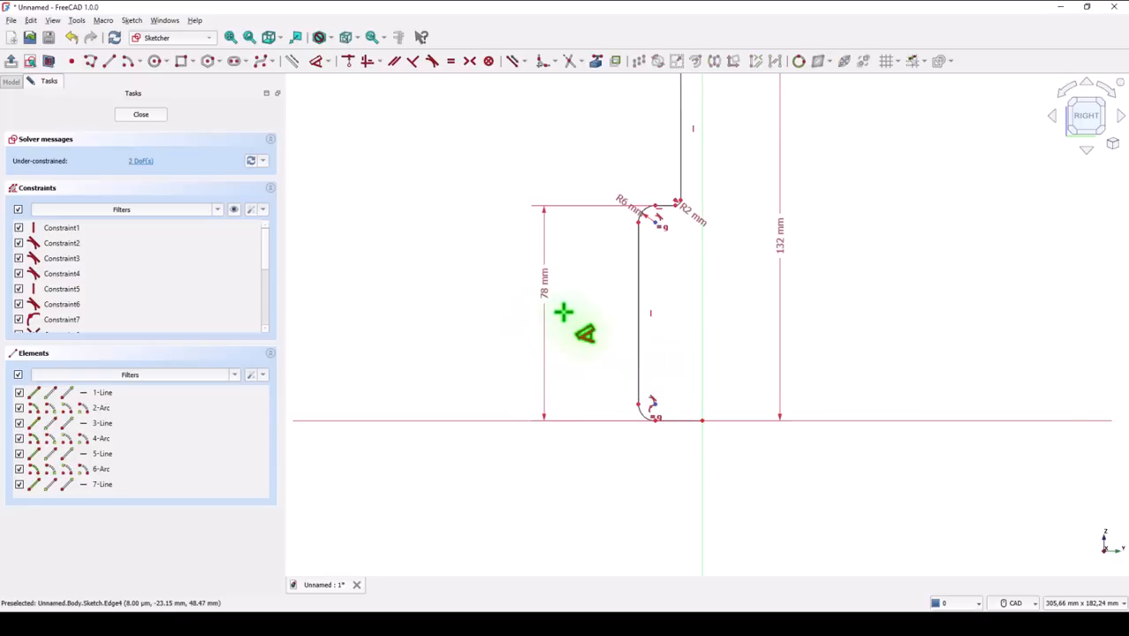
# Try to dimension the upper vertical line's horizontal distance from the vertical axis as 36/2 mm
pyautogui.click(230, 37)
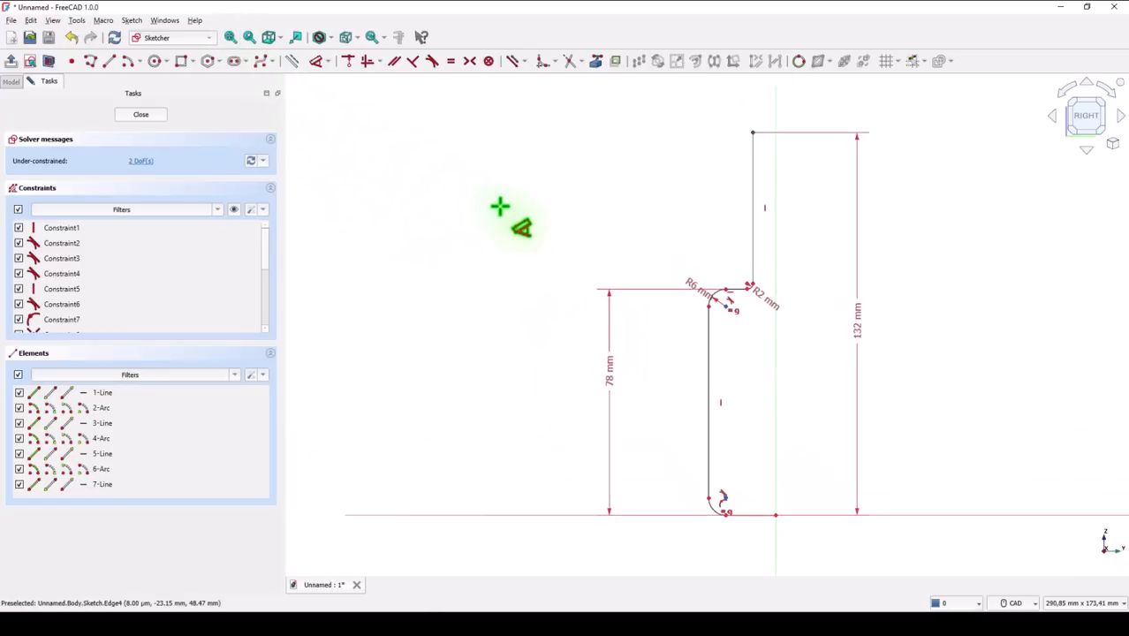
pyautogui.click(753, 133)
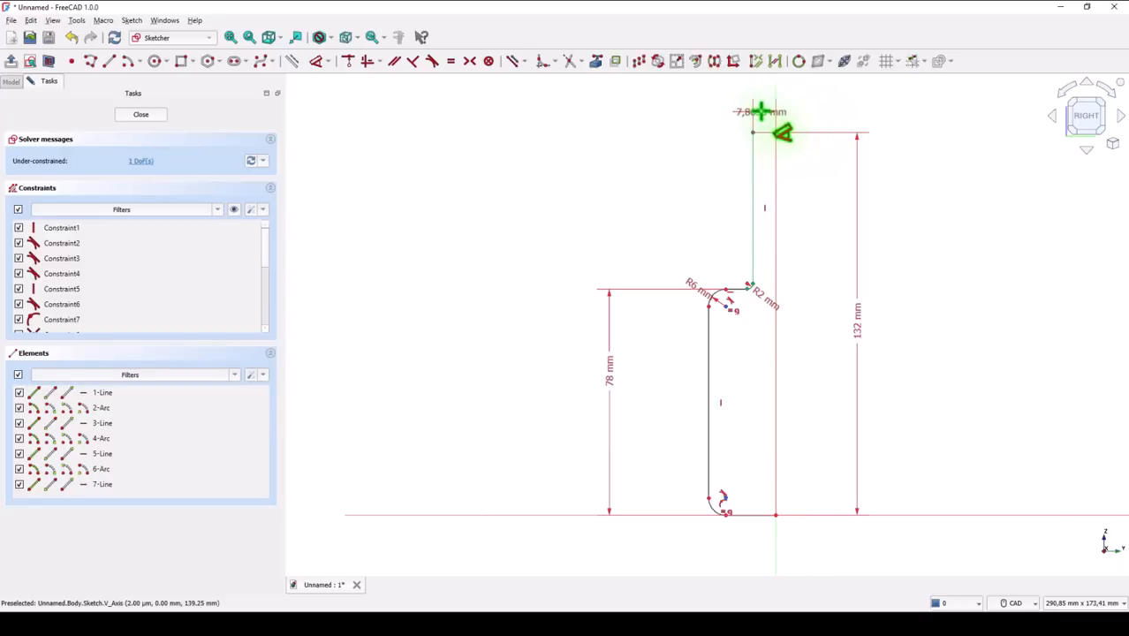
pyautogui.click(760, 111)
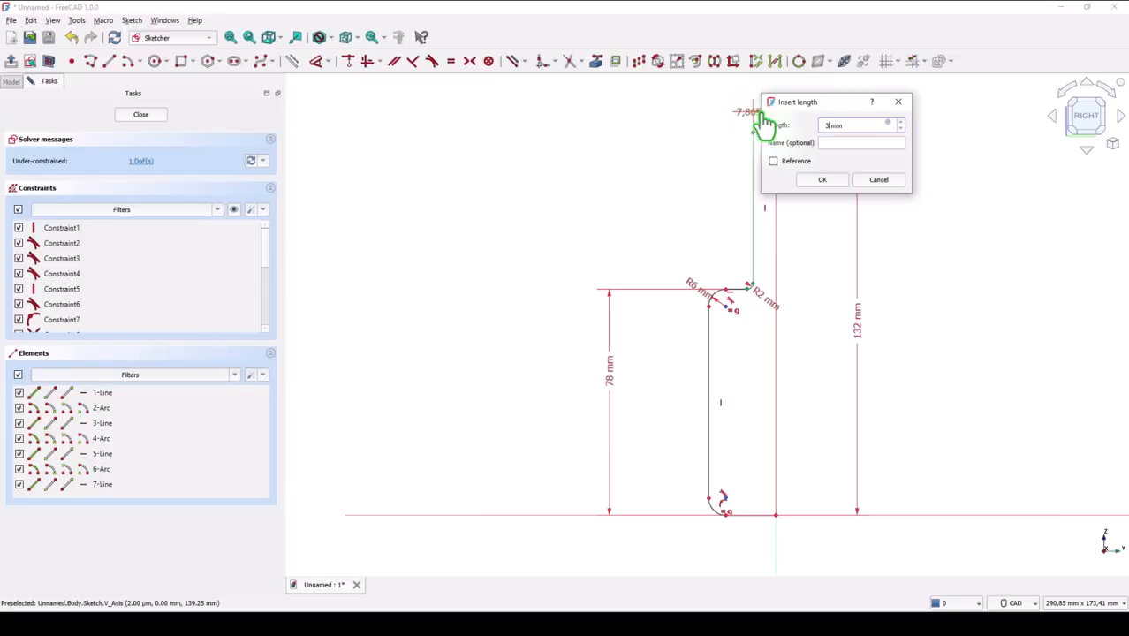
pyautogui.write('36/2')
pyautogui.press('Return')
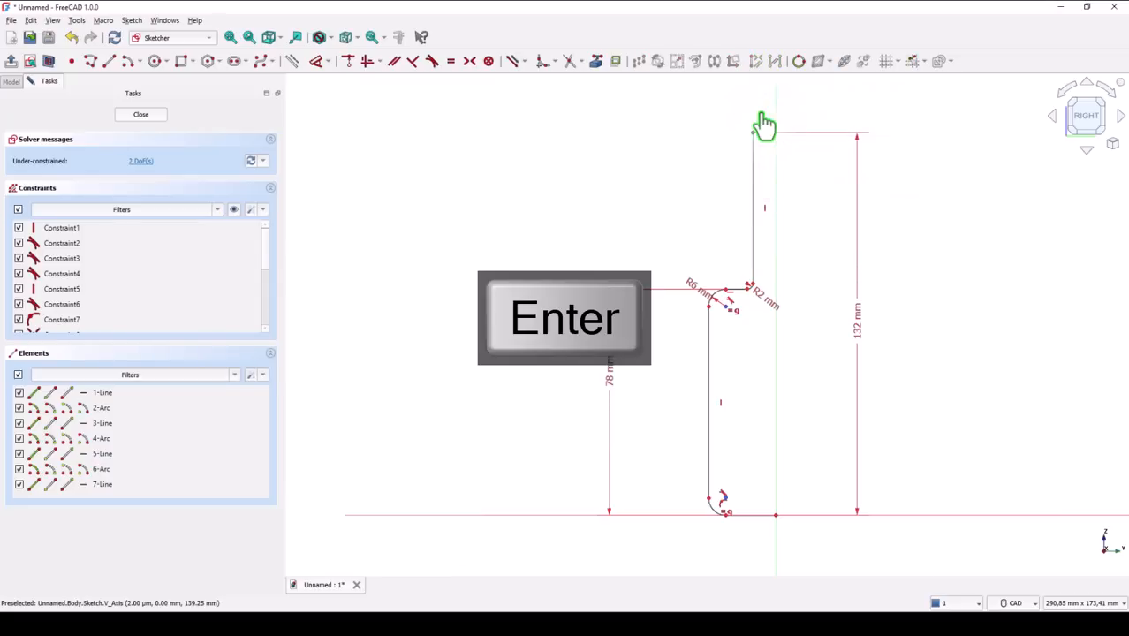
# Dimension the long vertical line's horizontal distance from the vertical axis as 56/2 mm
pyautogui.click(708, 500)
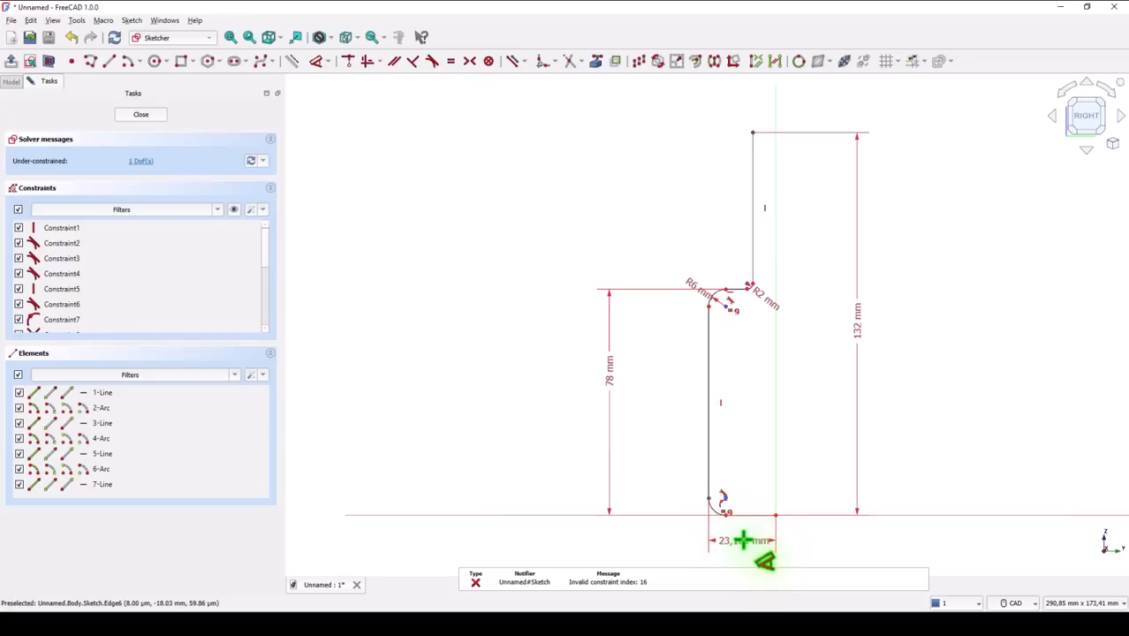
pyautogui.click(743, 540)
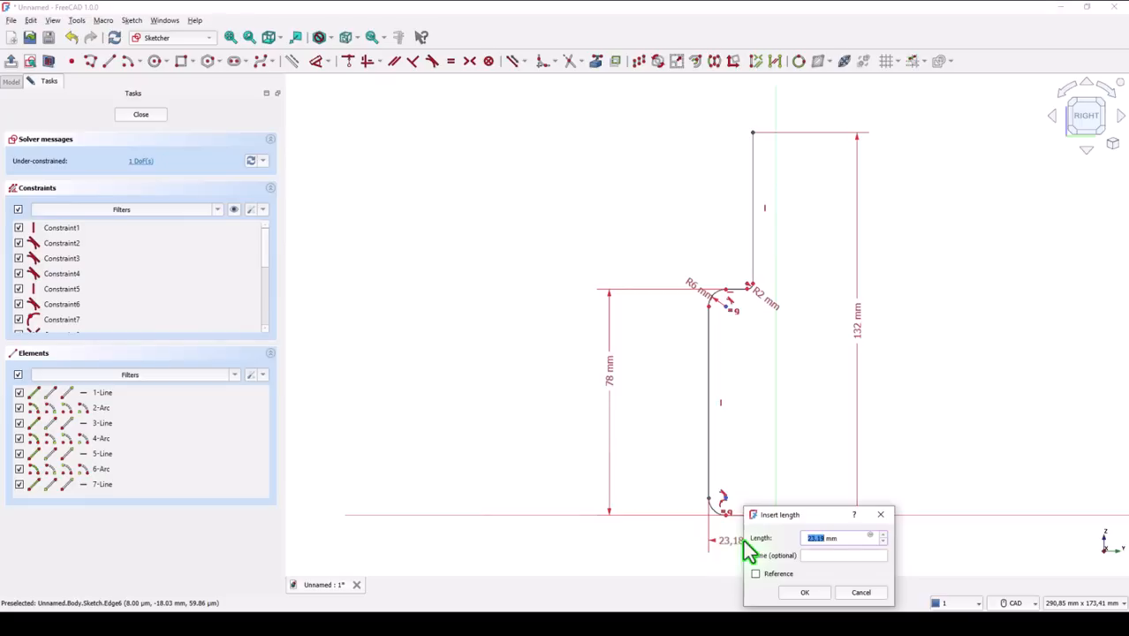
pyautogui.write('5')
pyautogui.write('6/2')
pyautogui.press('Return')
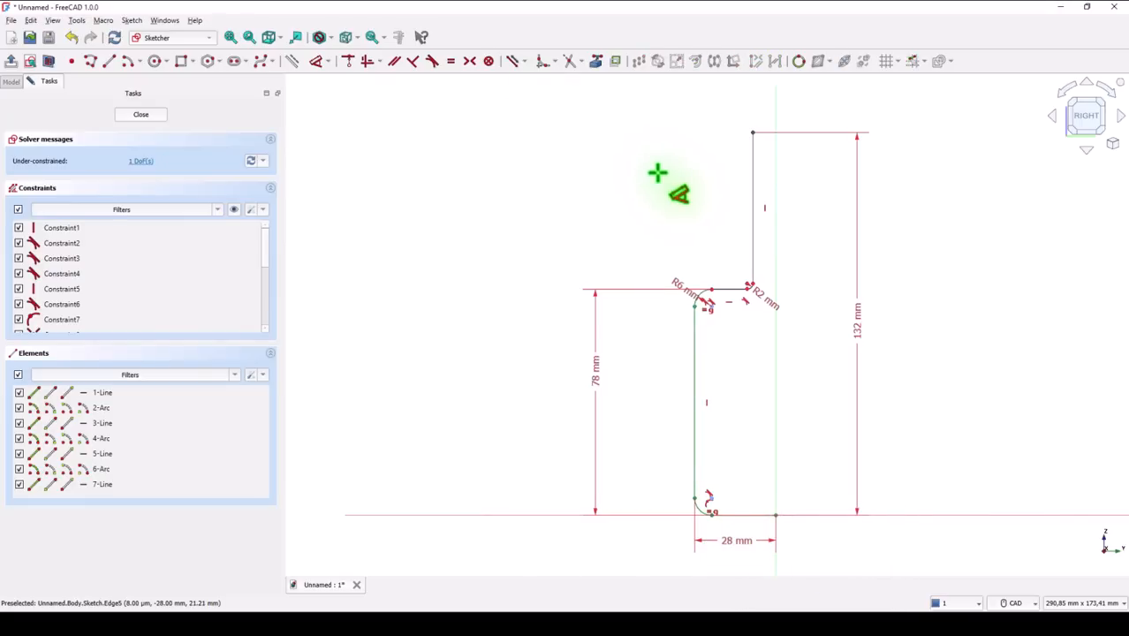
# Dimension the upper vertical line's top endpoint 18 mm from the vertical axis, and leave the dimension tool
pyautogui.click(752, 133)
pyautogui.click(756, 116)
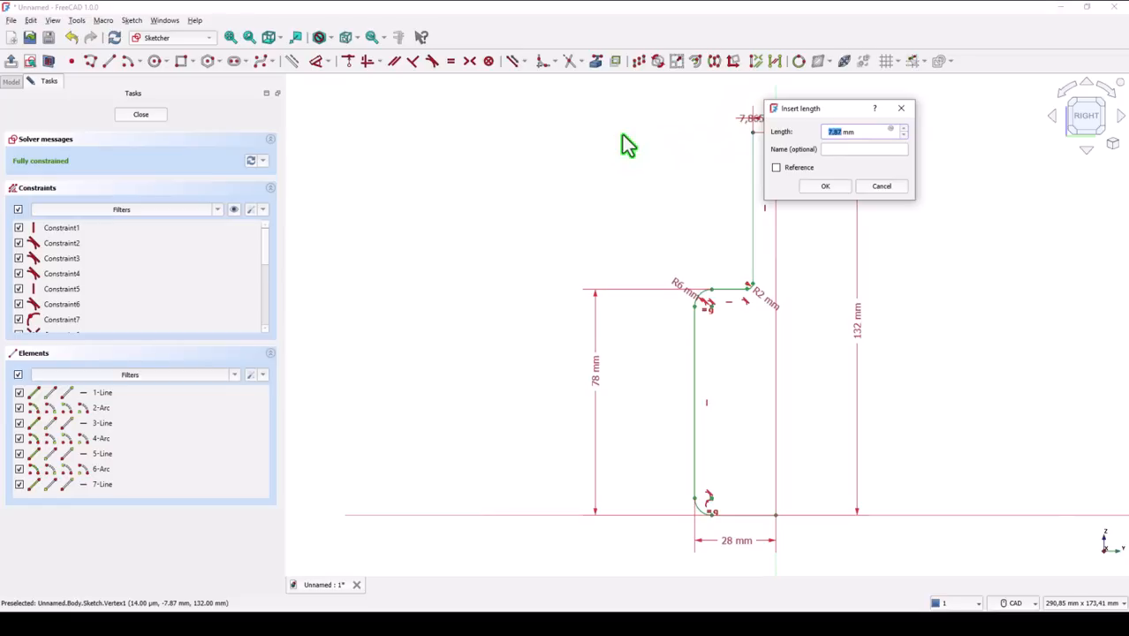
pyautogui.press('Return')
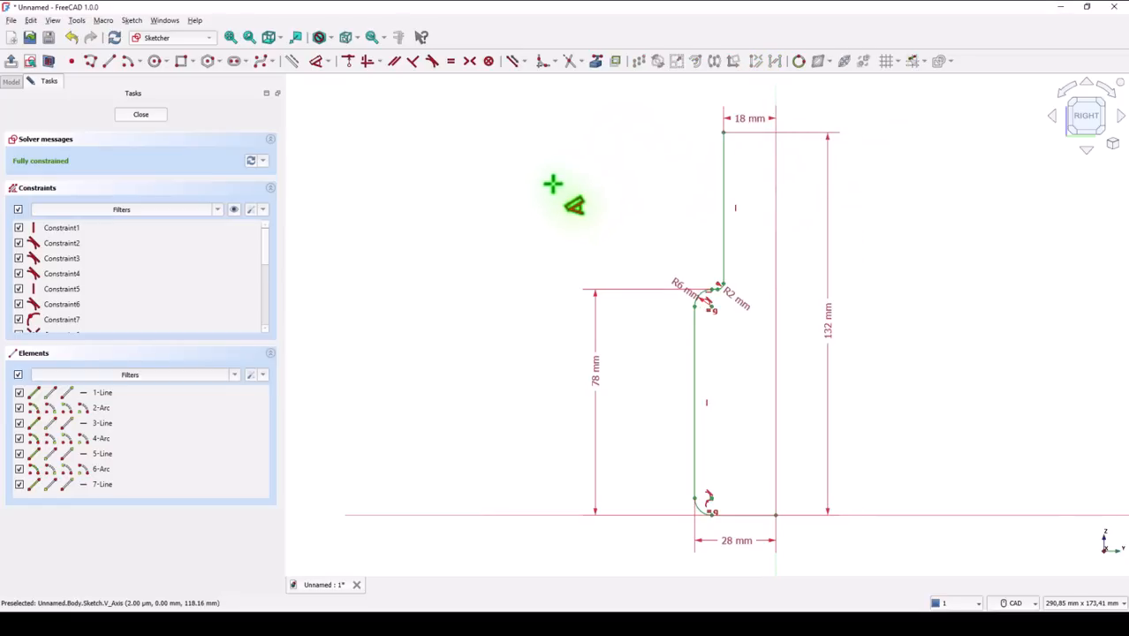
pyautogui.rightClick(552, 183)
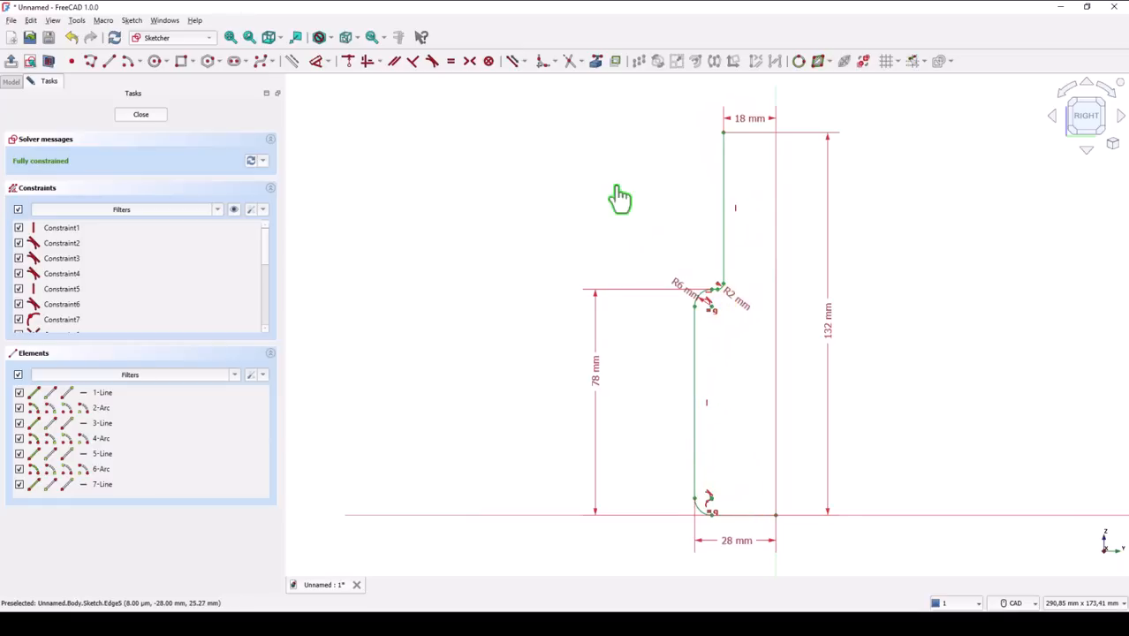
# Close the profile with a polyline from its top endpoint horizontally to the vertical axis and down to the origin
pyautogui.click(90, 64)
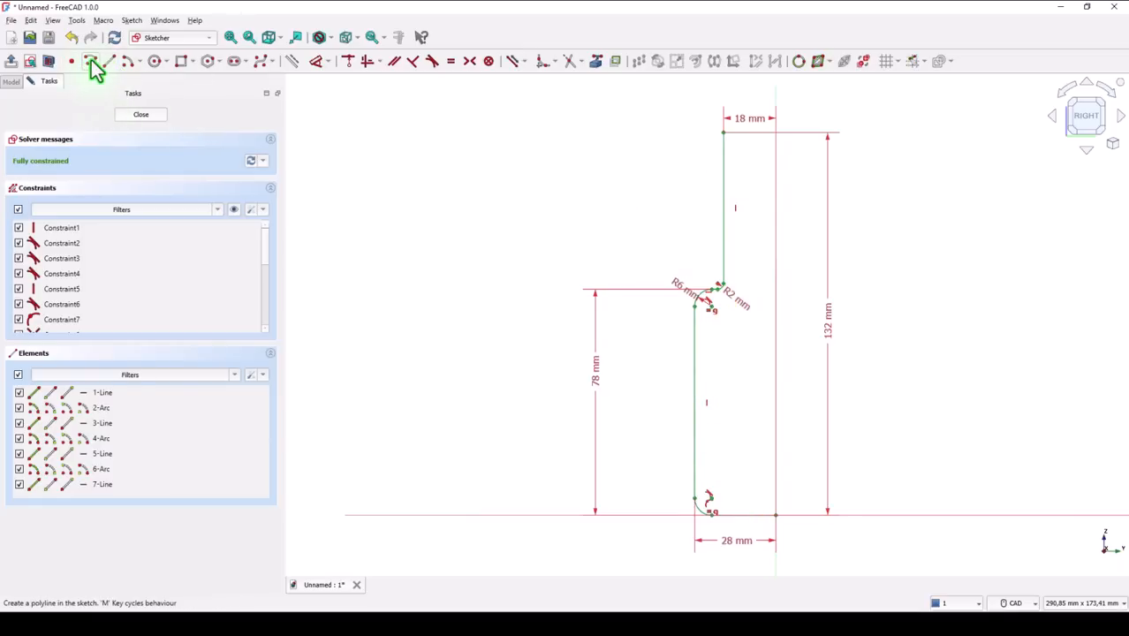
pyautogui.click(724, 133)
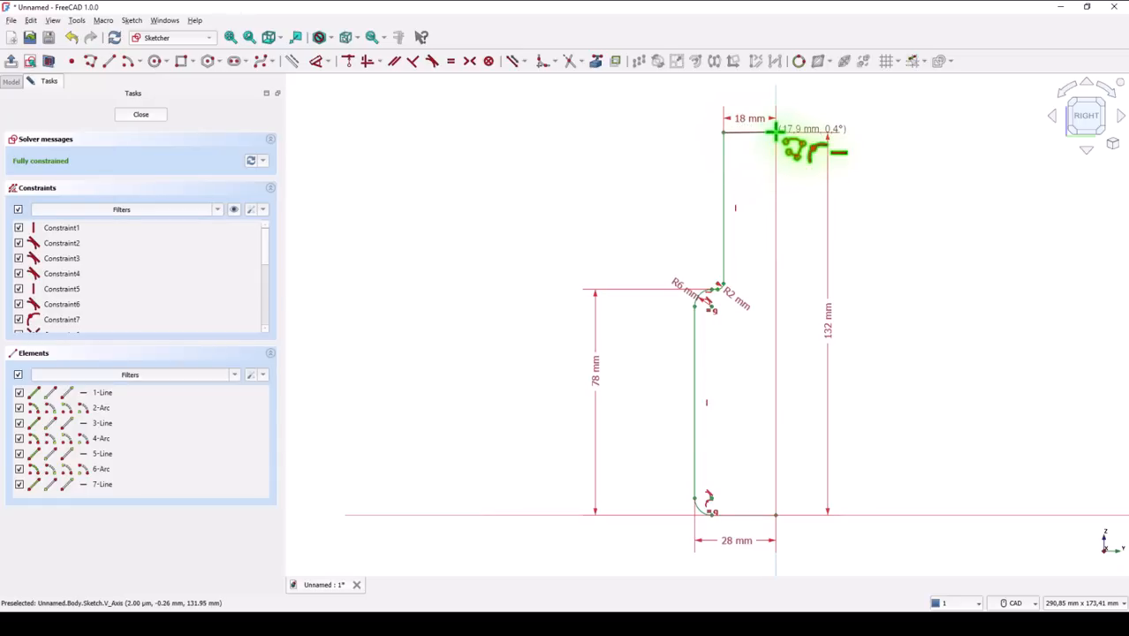
pyautogui.click(776, 133)
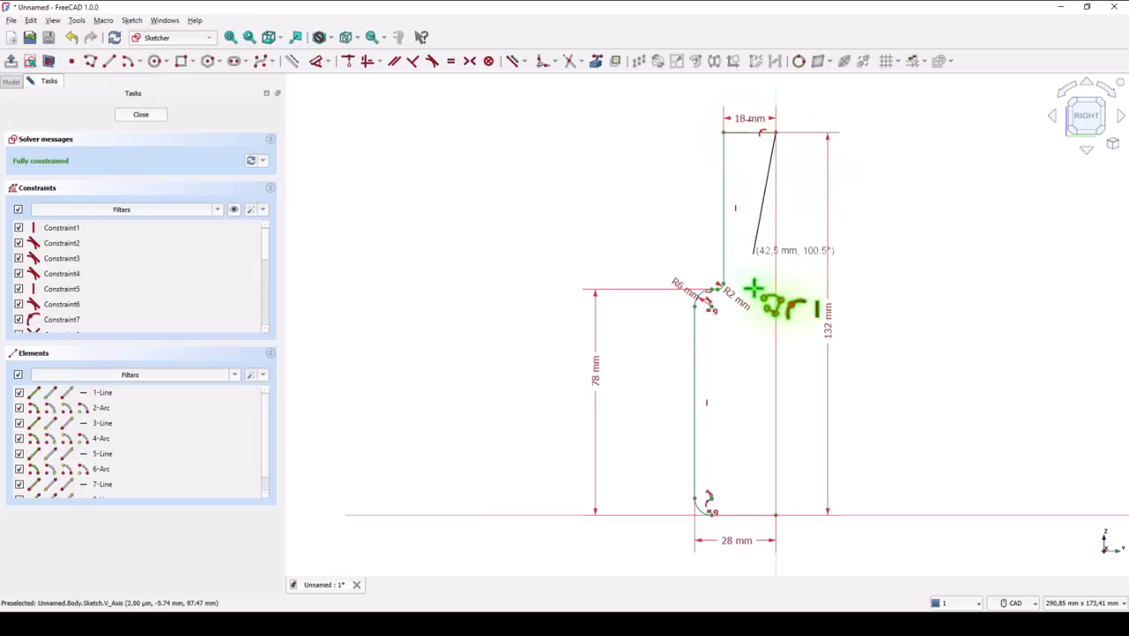
pyautogui.click(777, 514)
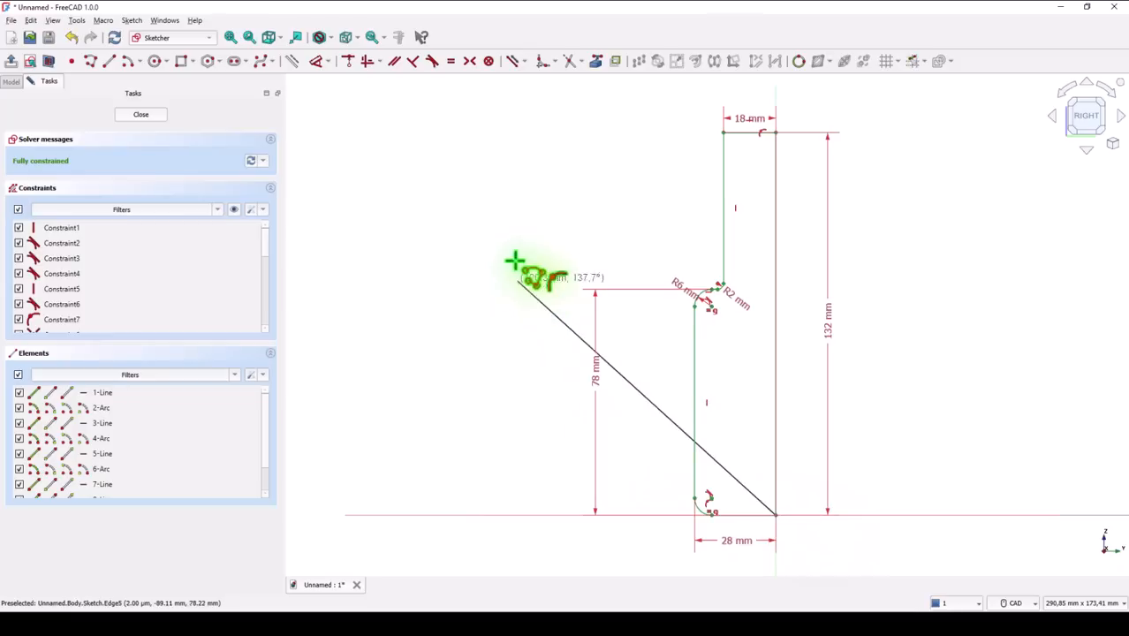
pyautogui.rightClick(516, 283)
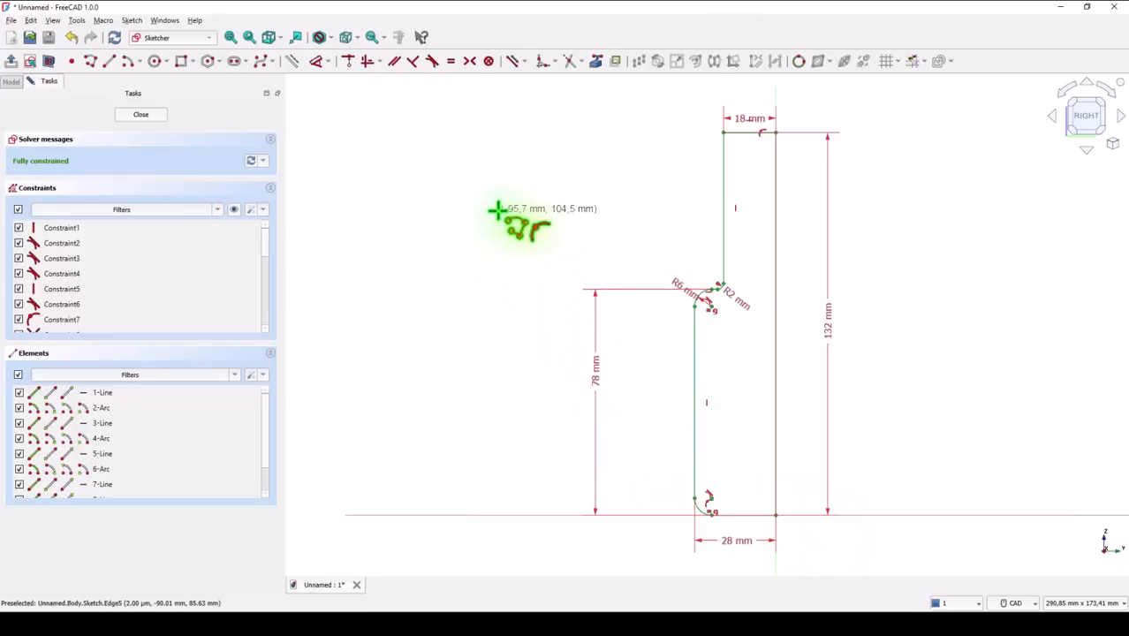
pyautogui.rightClick(498, 210)
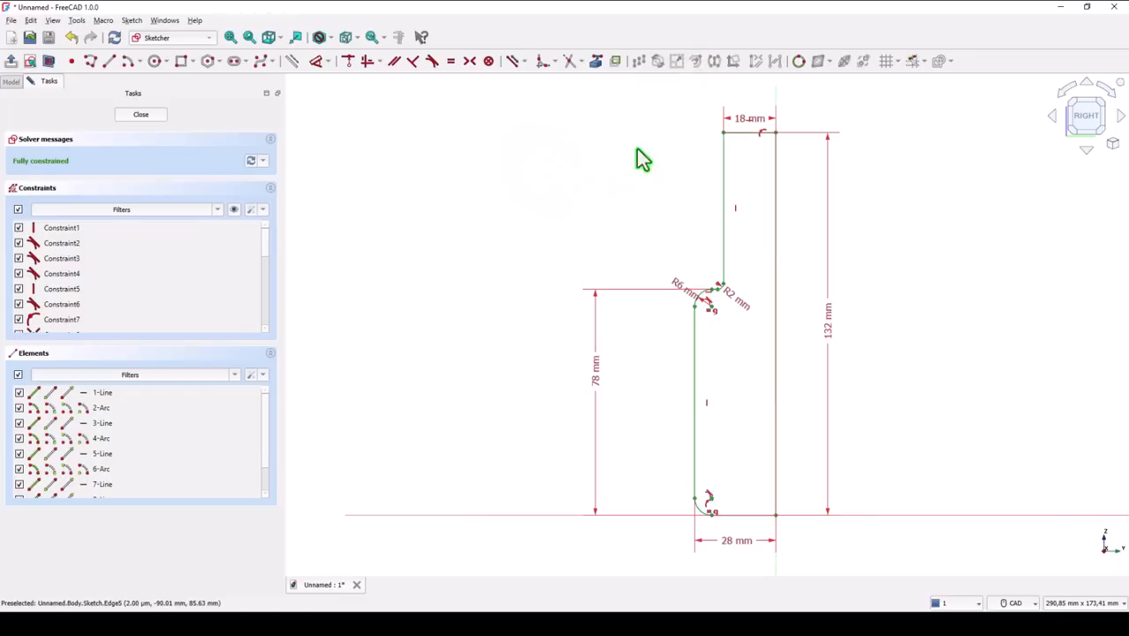
# Offset the entire closed profile inward by 4 mm in Arc mode, keeping the original geometry
pyautogui.moveTo(671, 96)
pyautogui.mouseDown()
pyautogui.moveTo(747, 418)
pyautogui.moveTo(791, 541)
pyautogui.mouseUp()
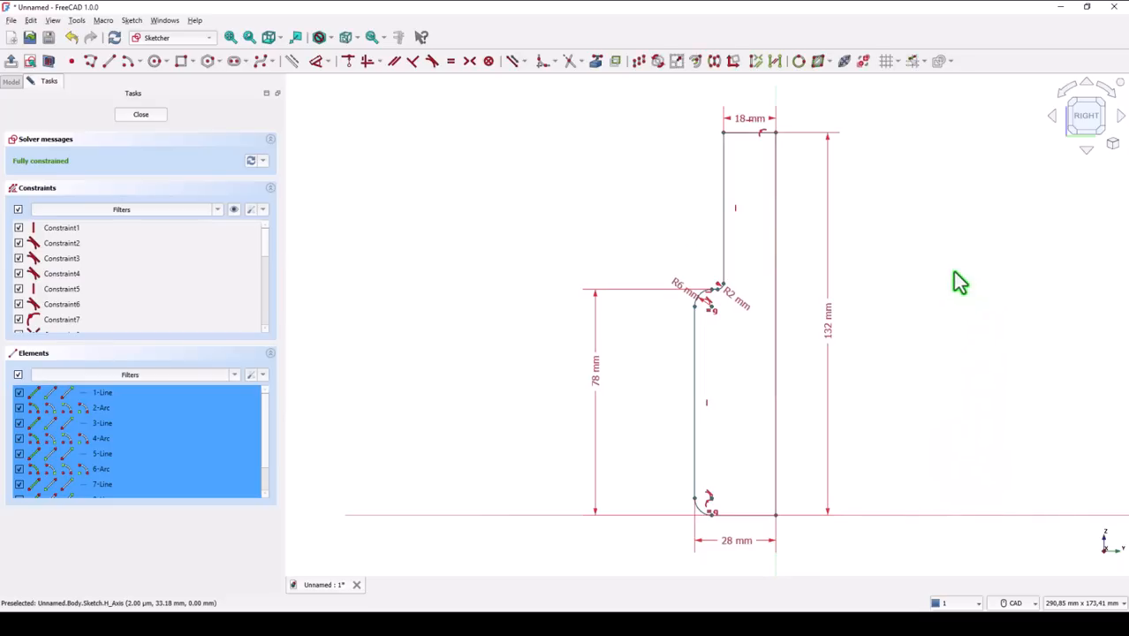
pyautogui.click(697, 68)
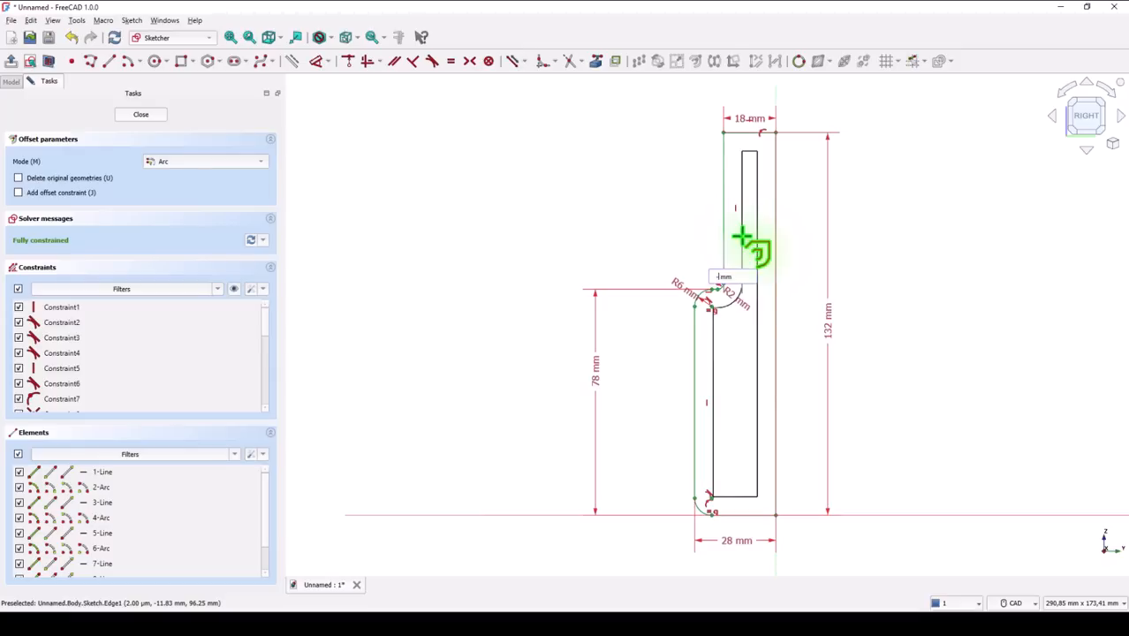
pyautogui.press('Return')
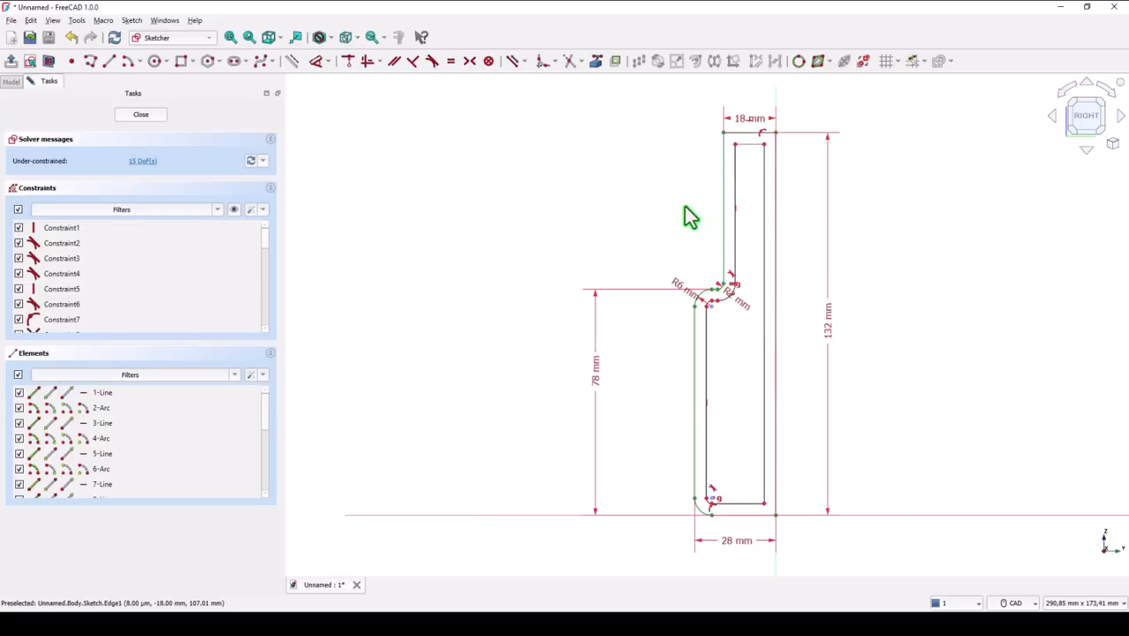
# Dimension the horizontal distance between the outer and inner upper vertical lines as 4 mm
pyautogui.click(315, 64)
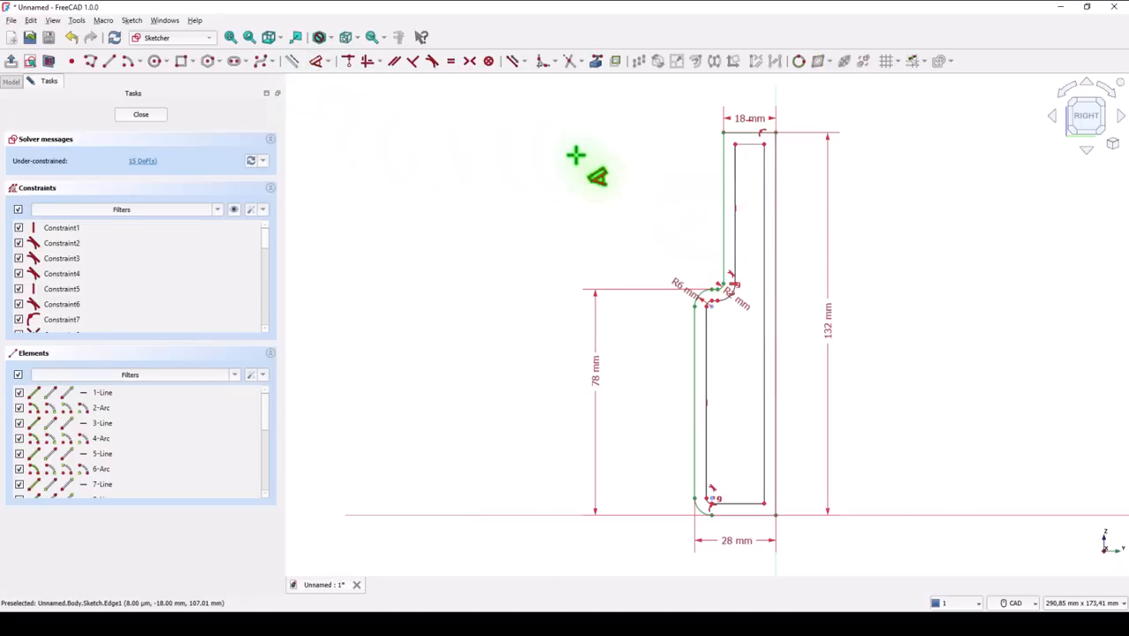
pyautogui.click(723, 184)
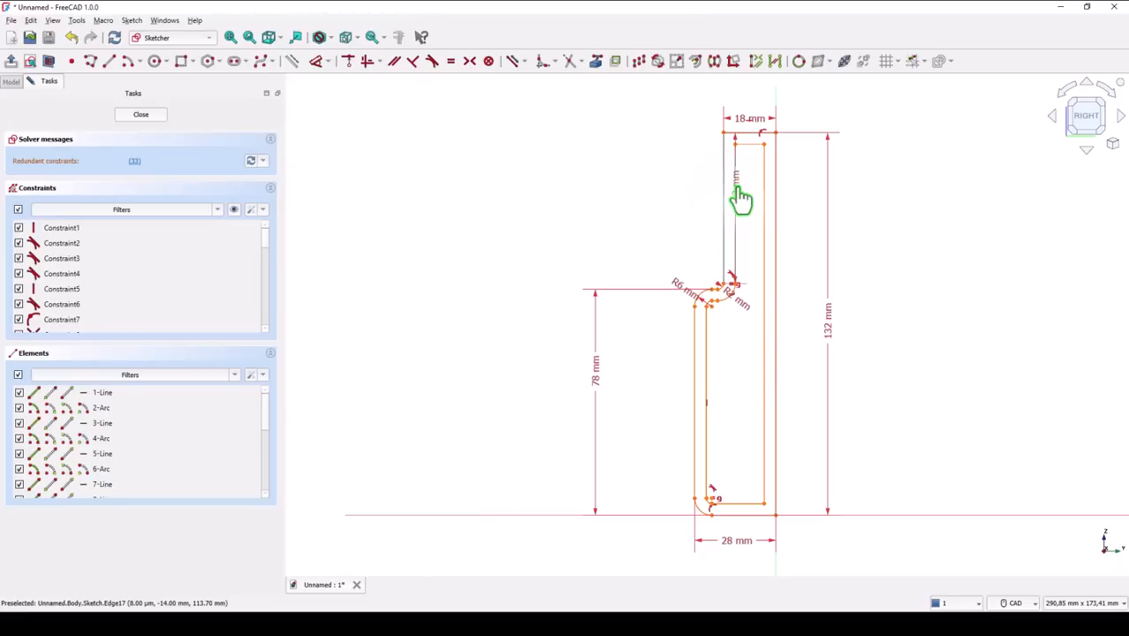
pyautogui.click(676, 204)
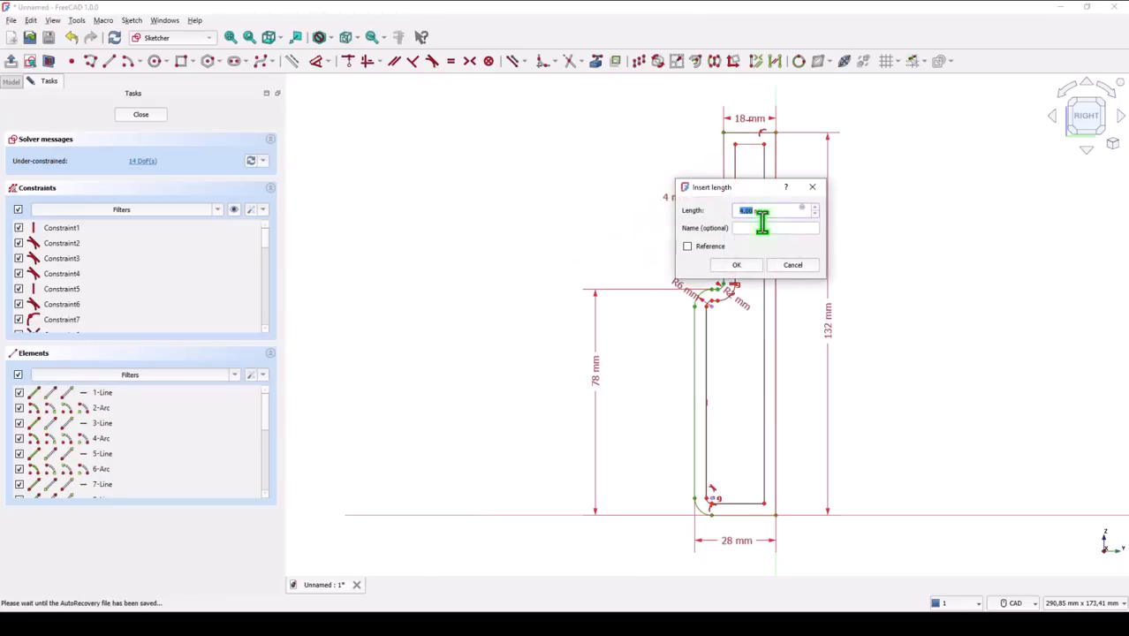
pyautogui.click(753, 267)
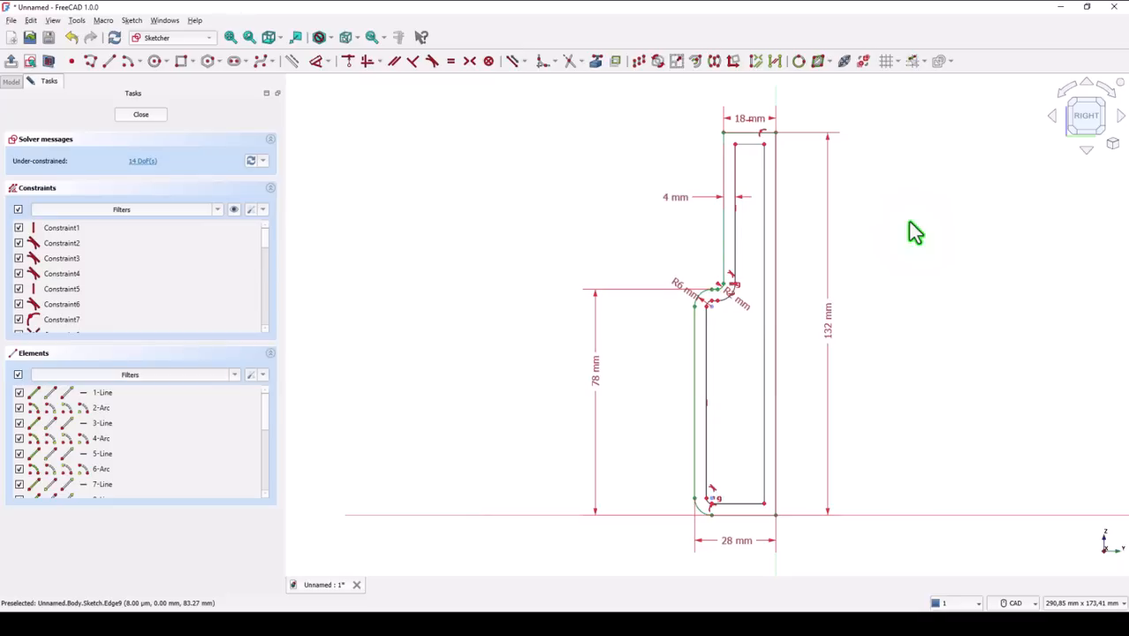
# Delete the offset's top and axis-side lines, and constrain the loose inner ends onto the outer top line and the vertical line along the axis
pyautogui.press('Delete')
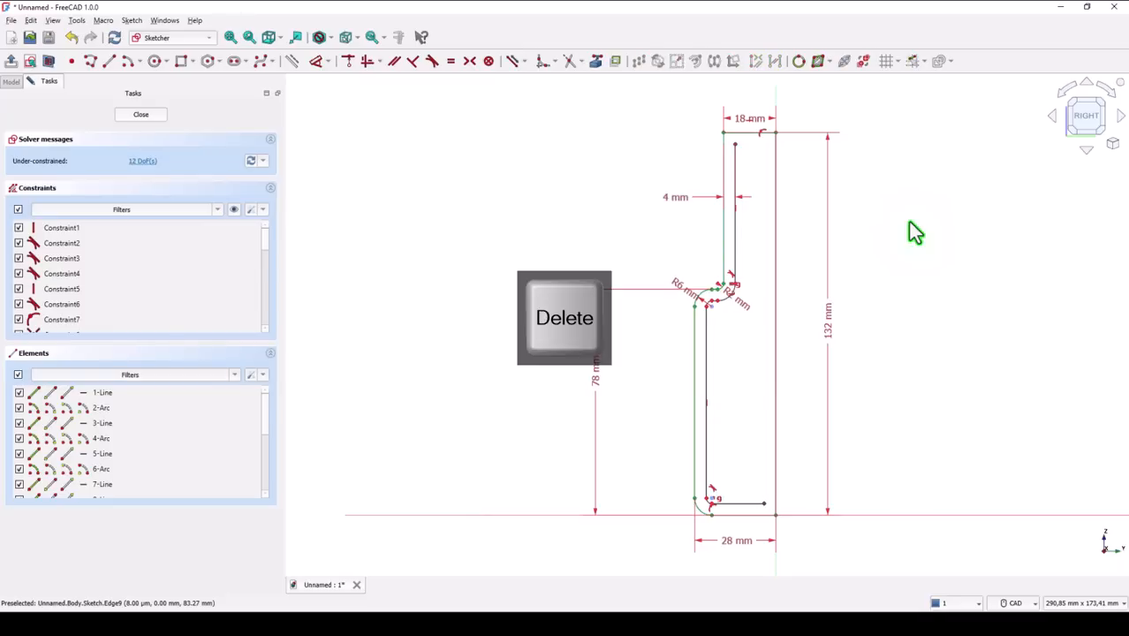
pyautogui.click(349, 63)
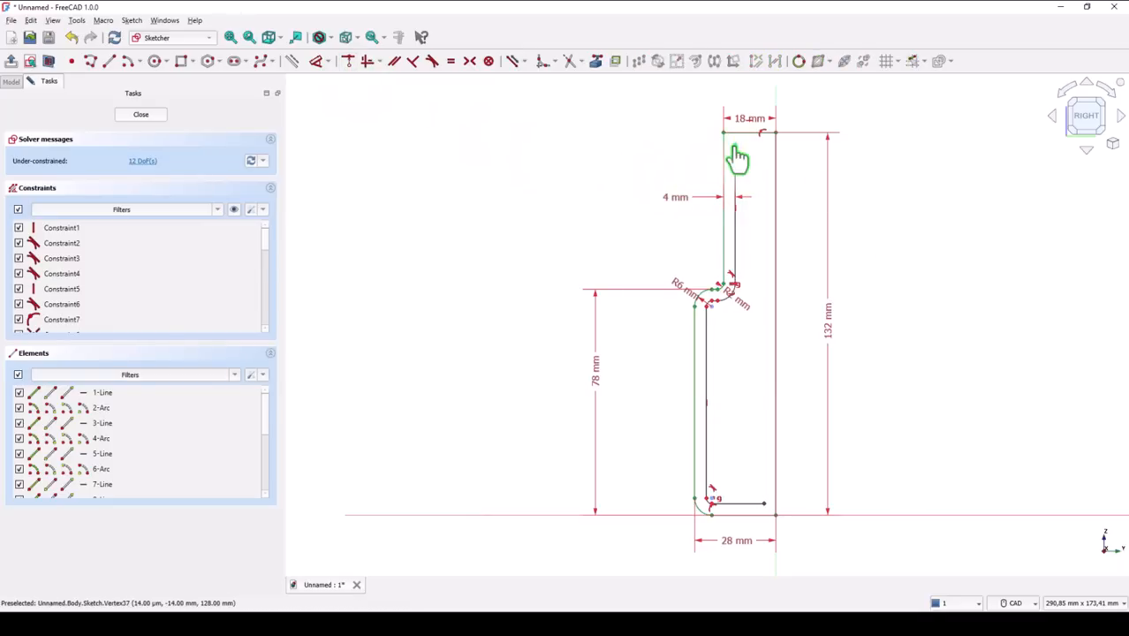
pyautogui.click(747, 134)
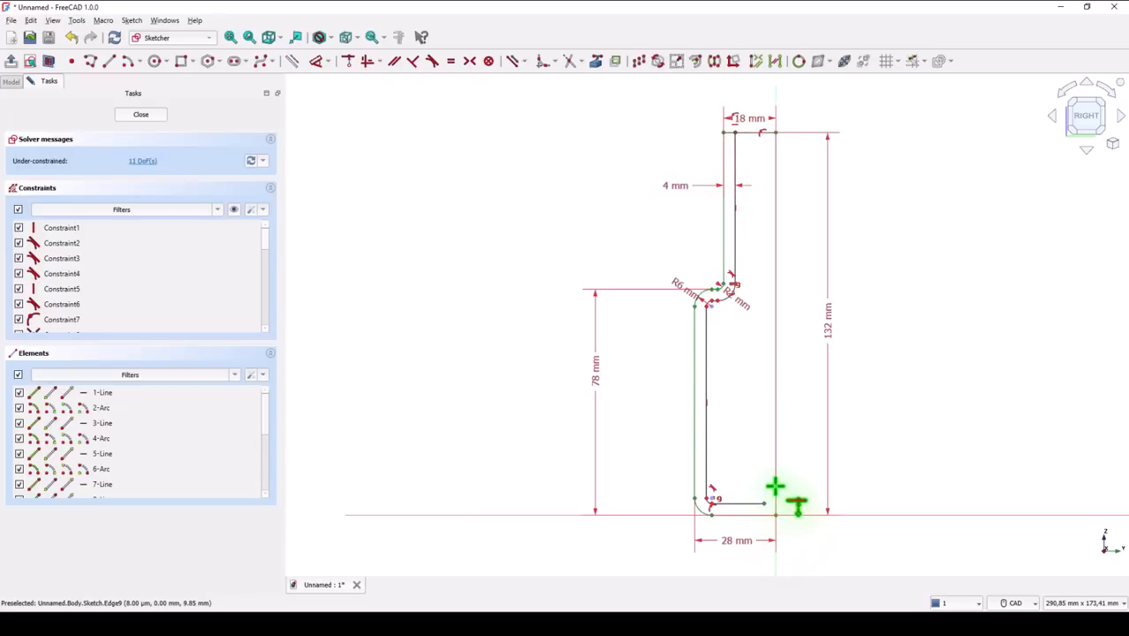
pyautogui.click(774, 486)
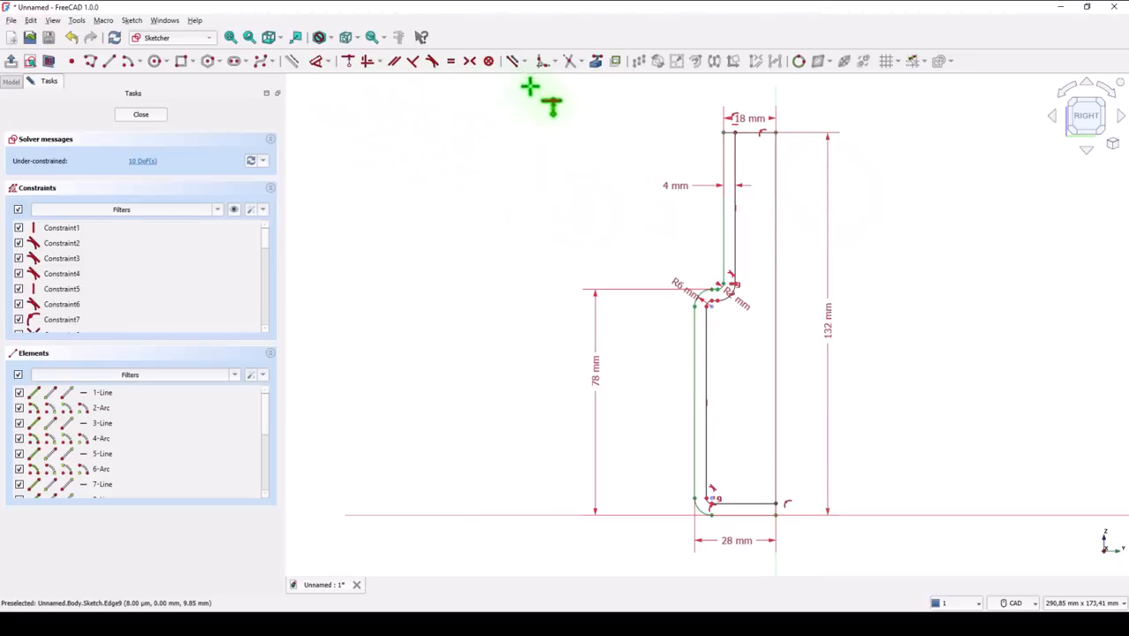
# Trim the outer top line and axis-side line between the inner ends so only the sheet-thickness profile remains, and close the sketch
pyautogui.click(569, 63)
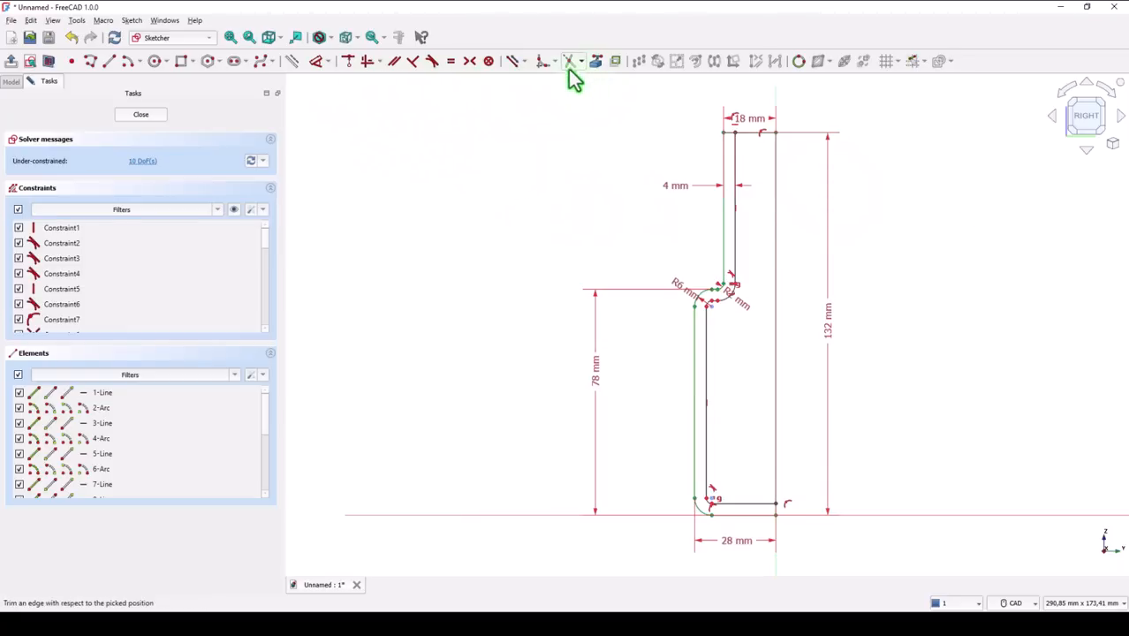
pyautogui.click(754, 133)
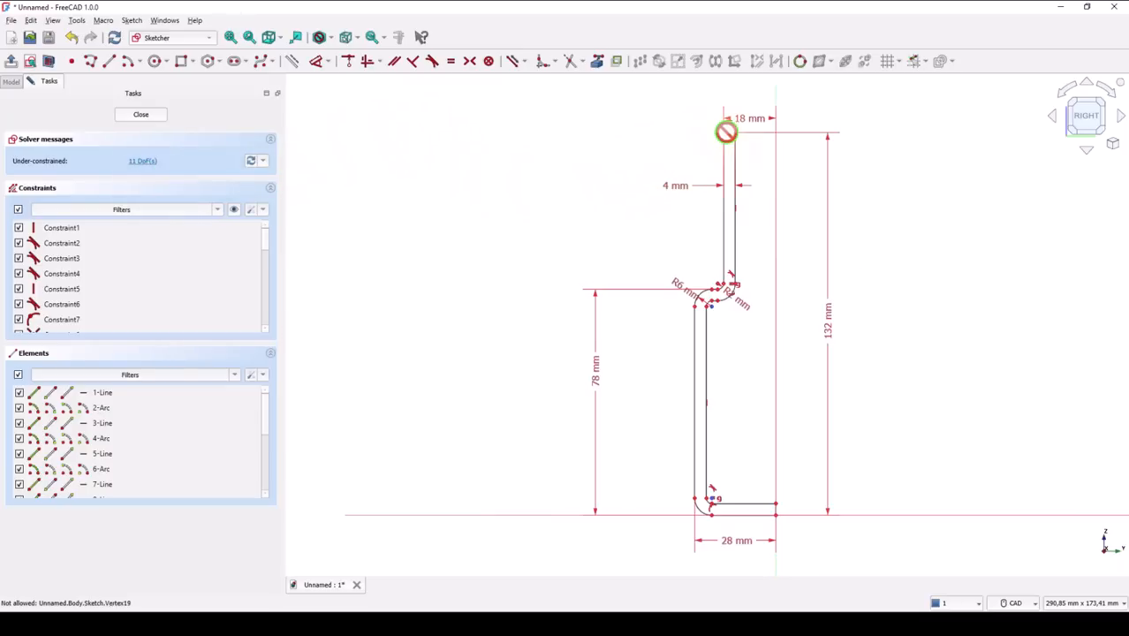
pyautogui.click(734, 133)
pyautogui.click(734, 281)
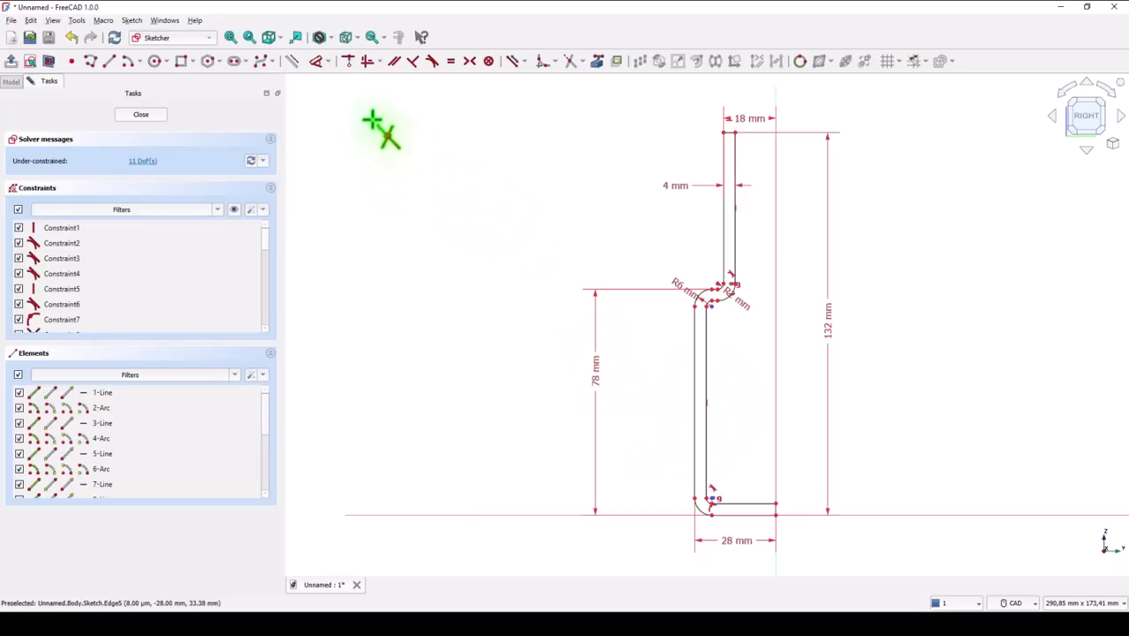
pyautogui.click(147, 115)
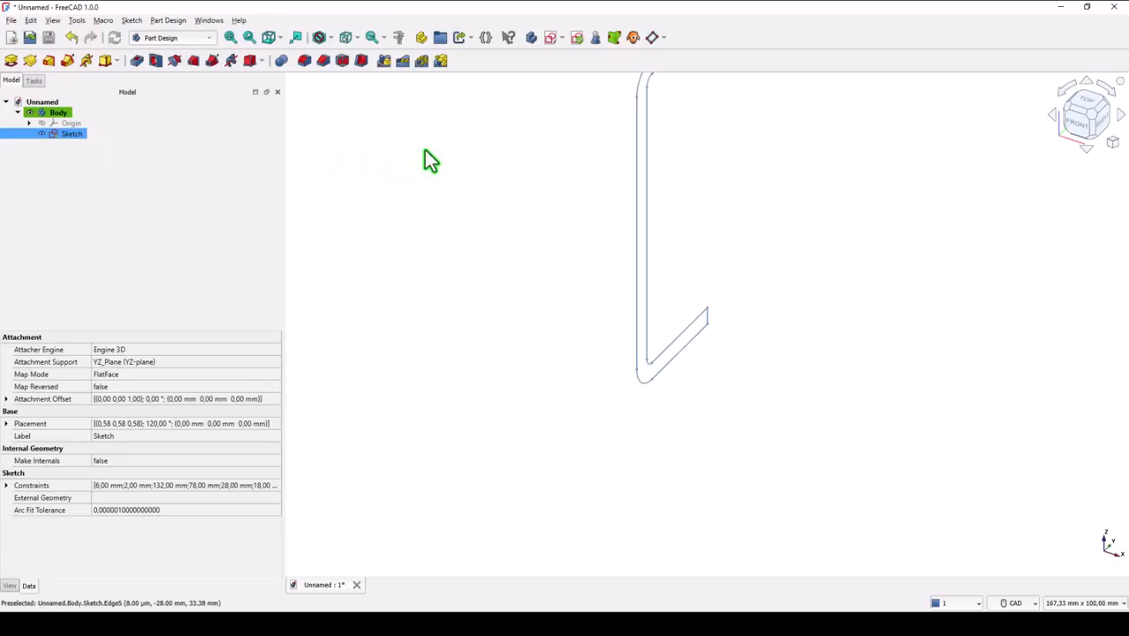
# Pad the profile sketch 48 mm symmetric to its plane
pyautogui.click(280, 39)
pyautogui.moveTo(278, 59)
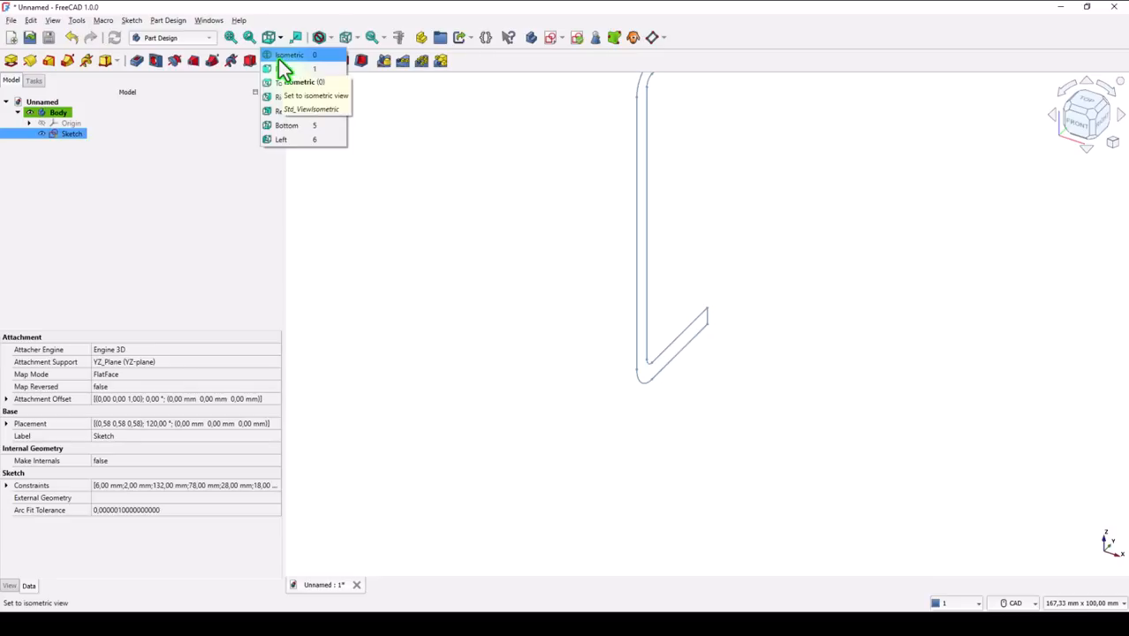
pyautogui.click(304, 83)
pyautogui.click(232, 39)
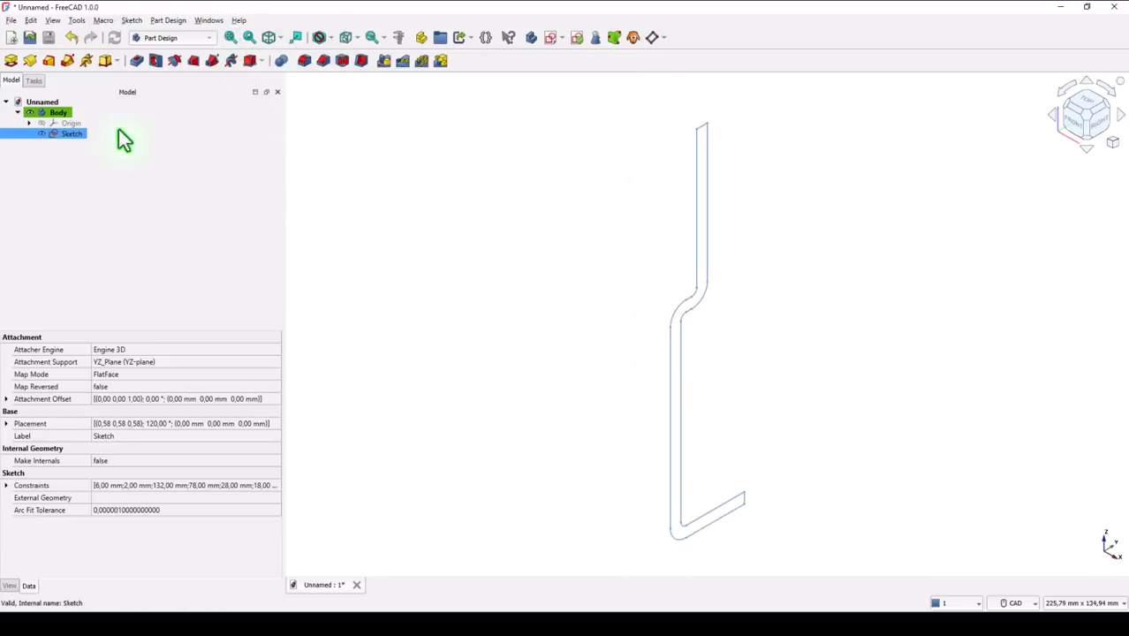
pyautogui.click(10, 60)
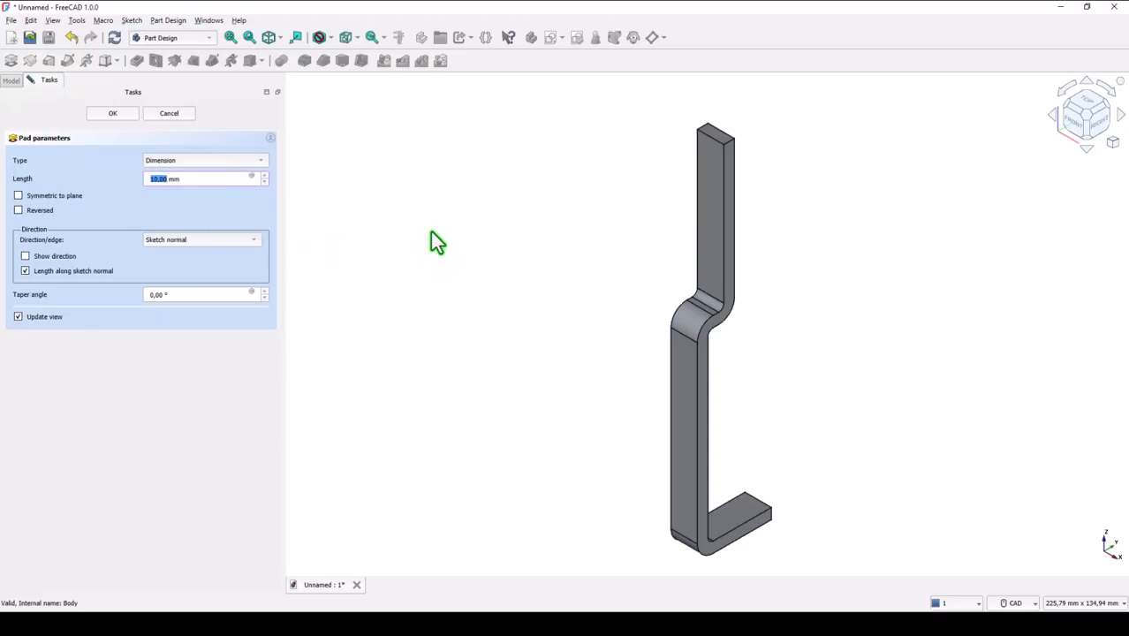
pyautogui.click(18, 195)
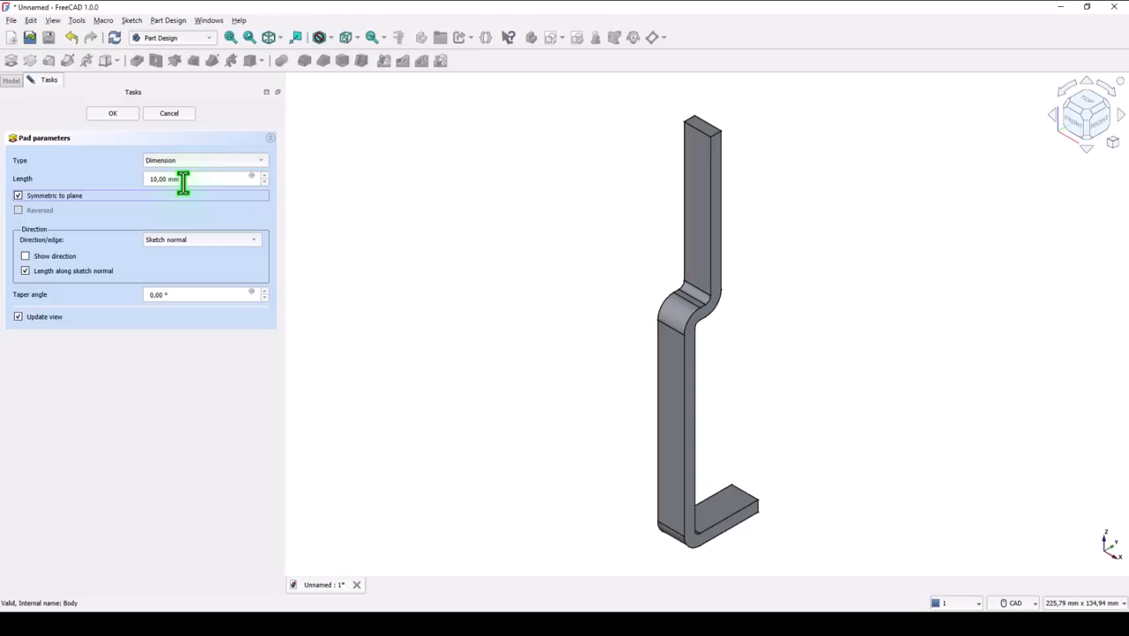
pyautogui.moveTo(182, 181); pyautogui.dragTo(127, 182)
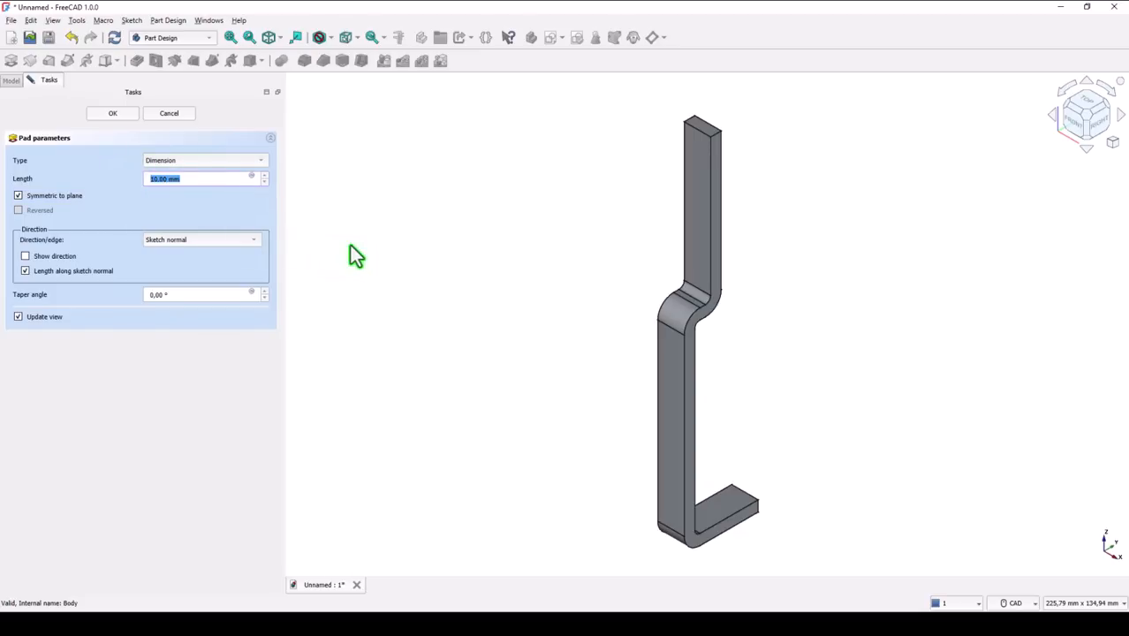
pyautogui.write('48')
pyautogui.press('Return')
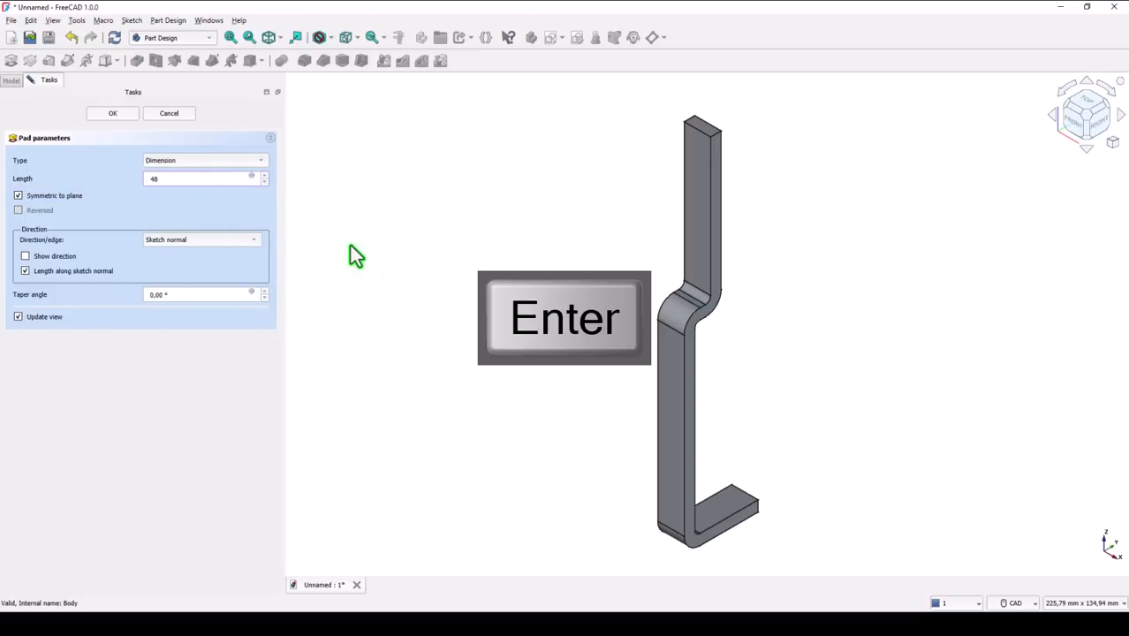
pyautogui.click(229, 40)
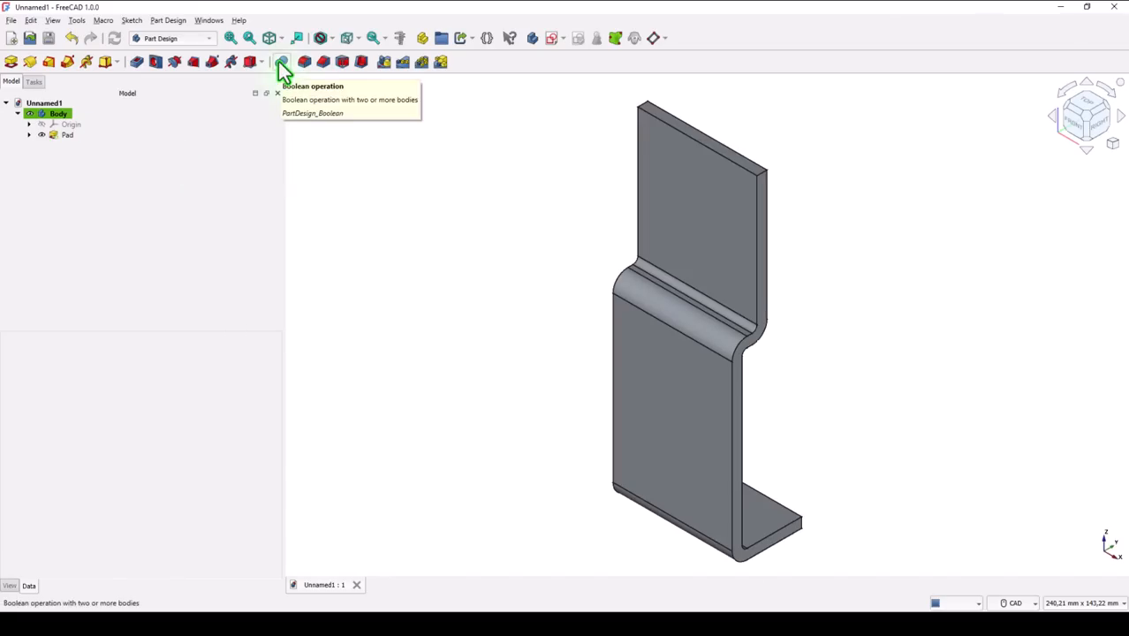
# Rename the body containing the pad as Base
pyautogui.click(58, 115)
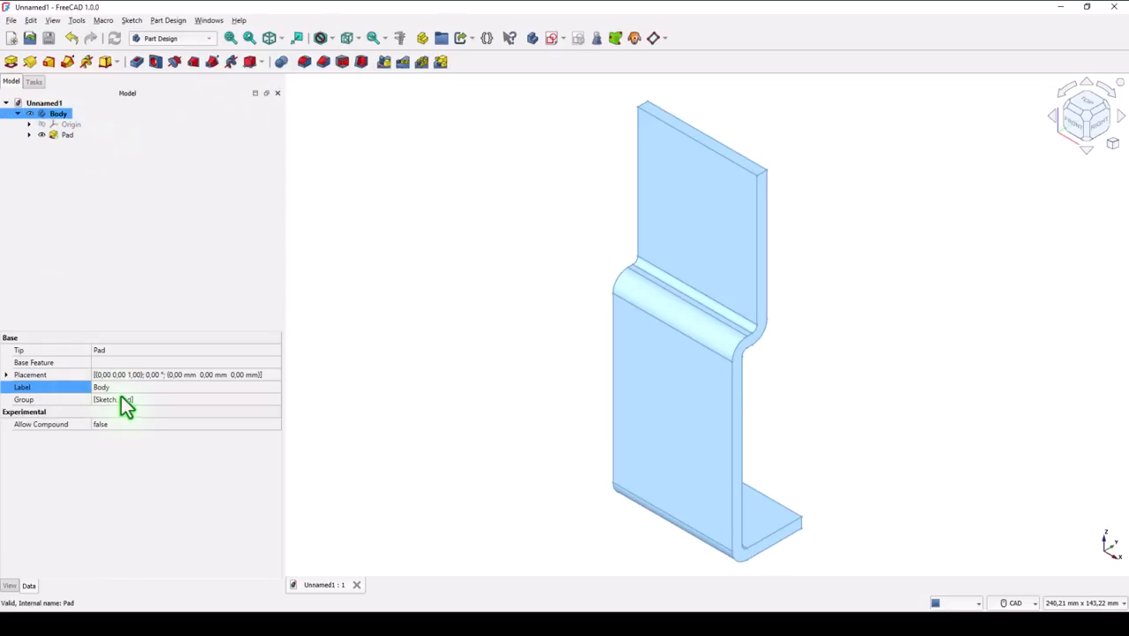
pyautogui.click(119, 387)
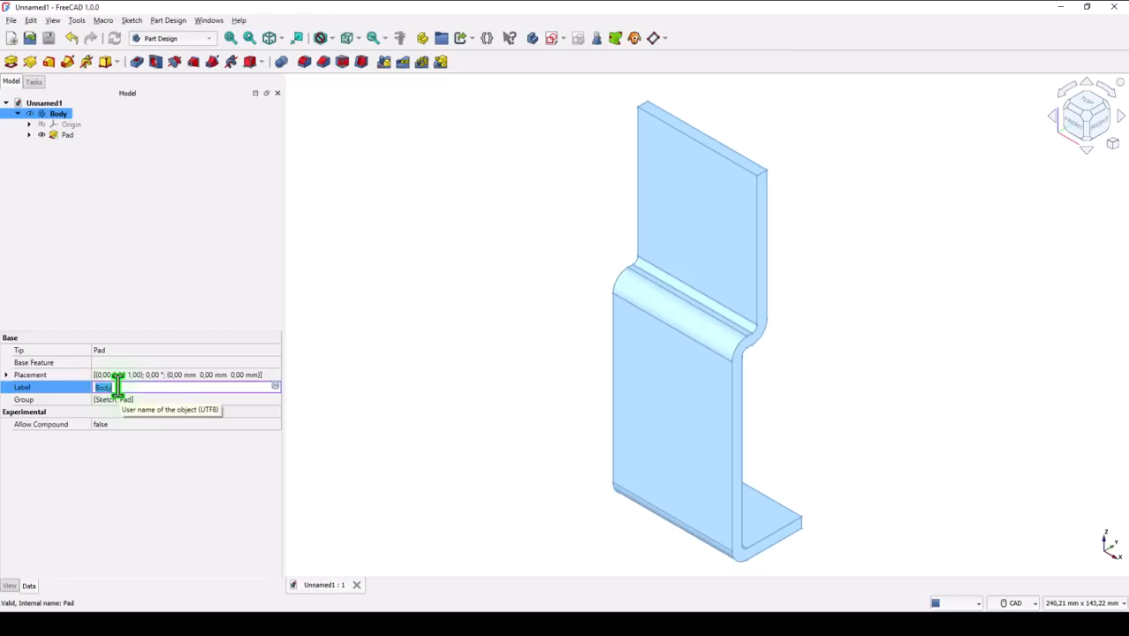
pyautogui.write('Ba')
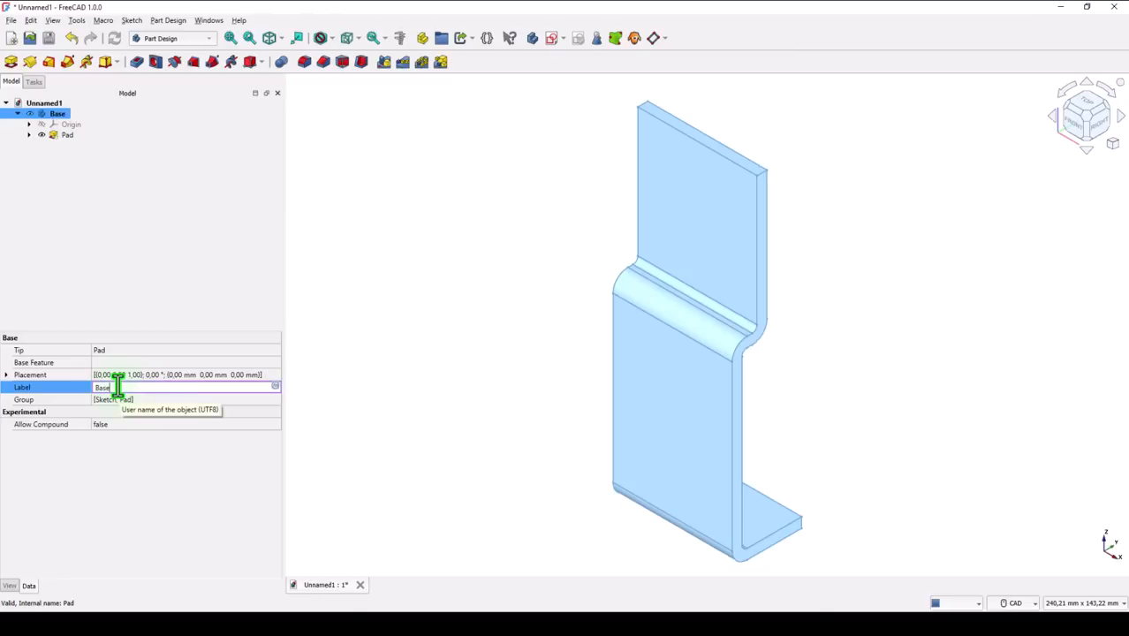
pyautogui.write('se')
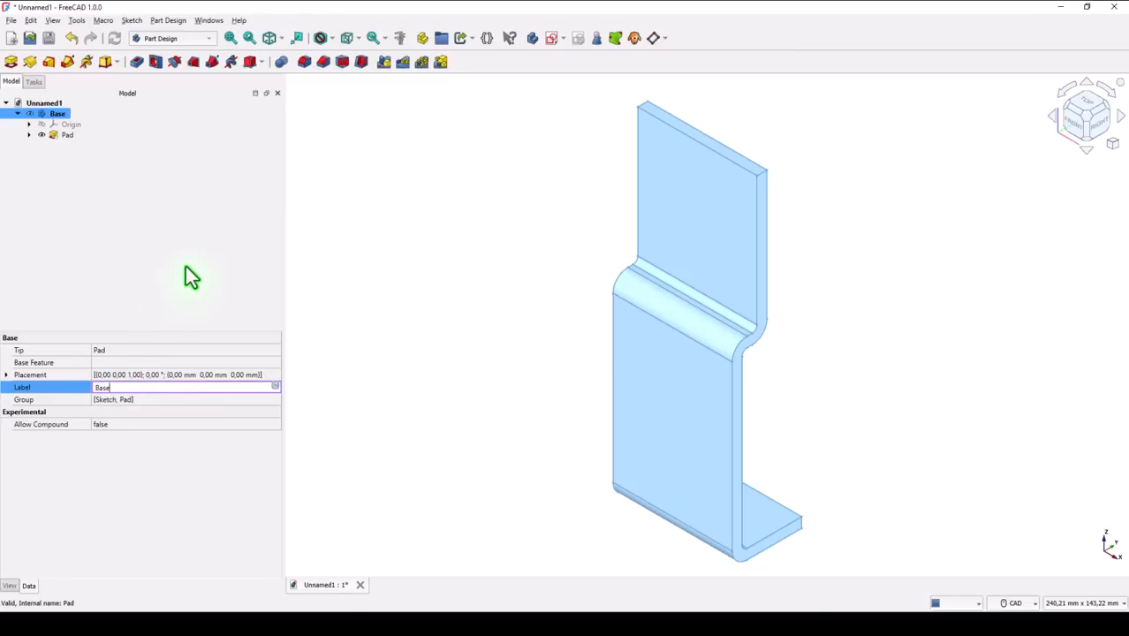
pyautogui.press('Return')
pyautogui.click(418, 227)
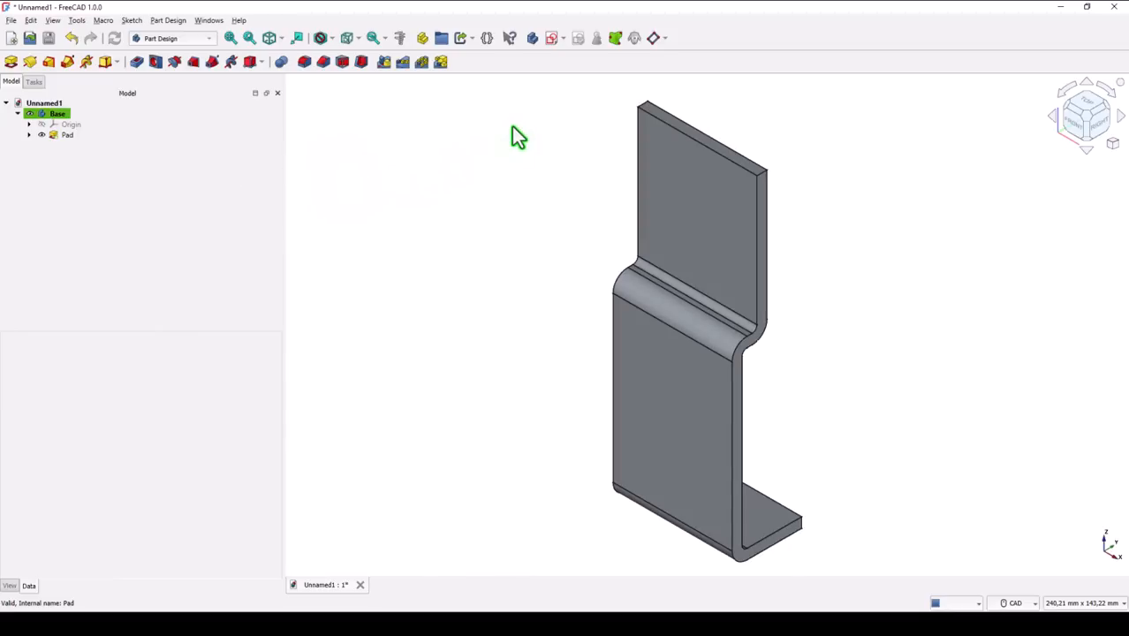
# Create a second body and label it Tool
pyautogui.click(531, 39)
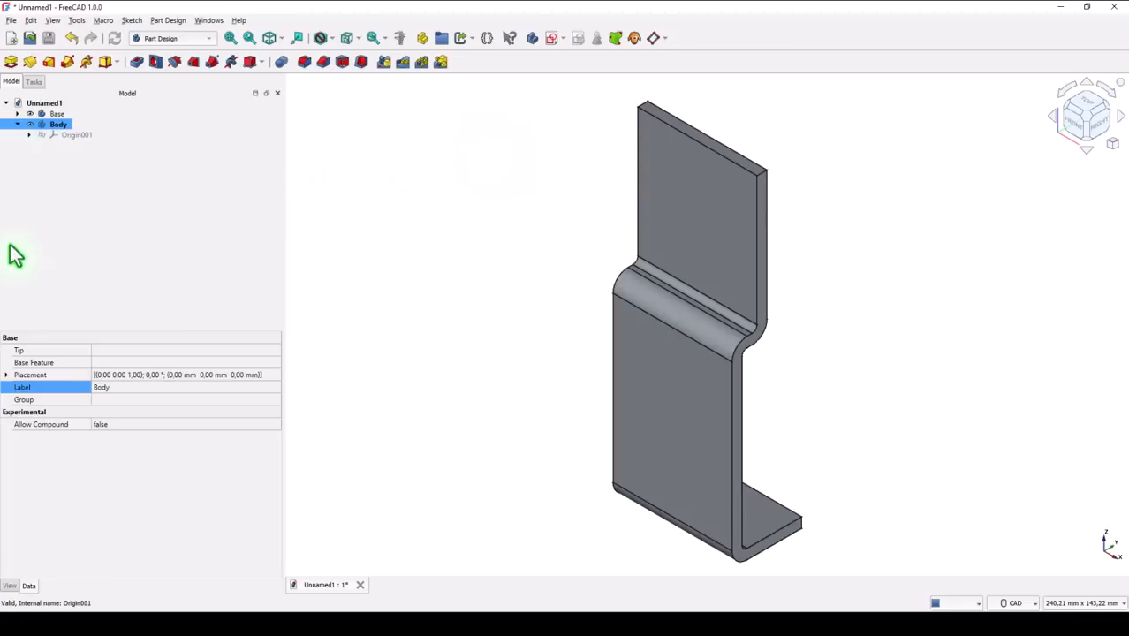
pyautogui.click(116, 388)
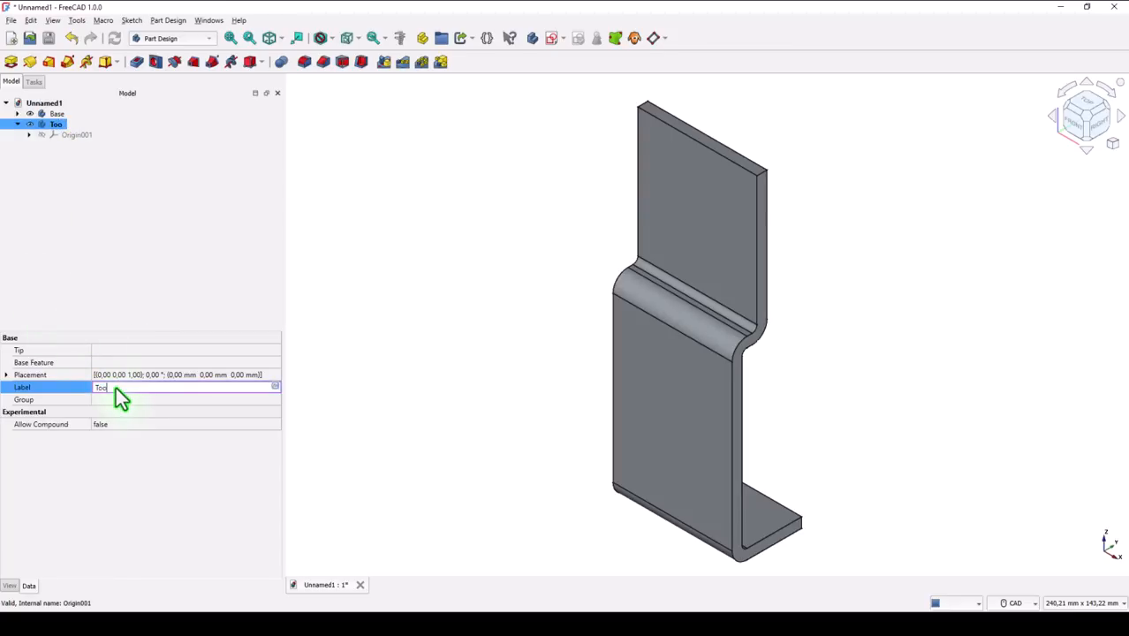
pyautogui.click(191, 302)
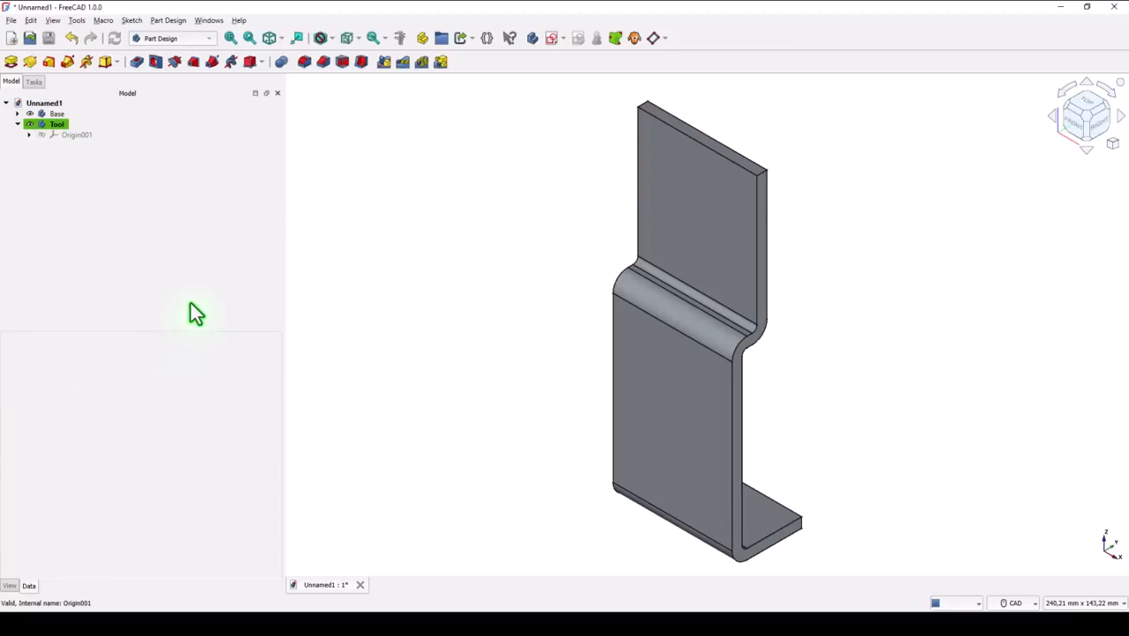
# Create a sketch on the XZ-plane of the Tool body and switch on the section view at the sketch plane
pyautogui.click(56, 125)
pyautogui.click(553, 43)
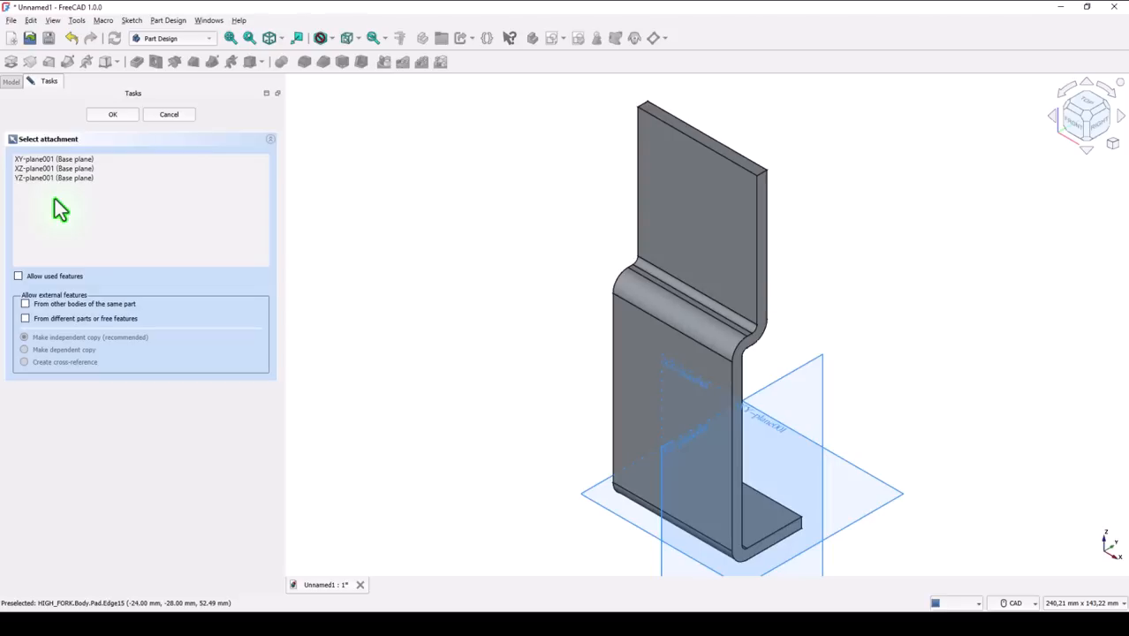
pyautogui.click(56, 167)
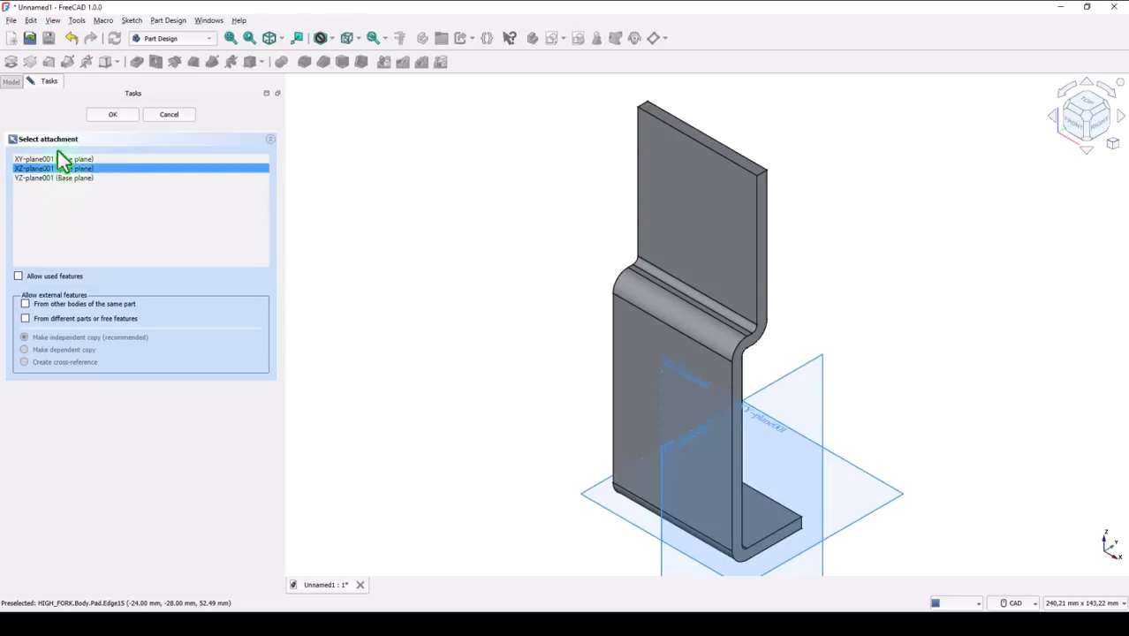
pyautogui.click(115, 114)
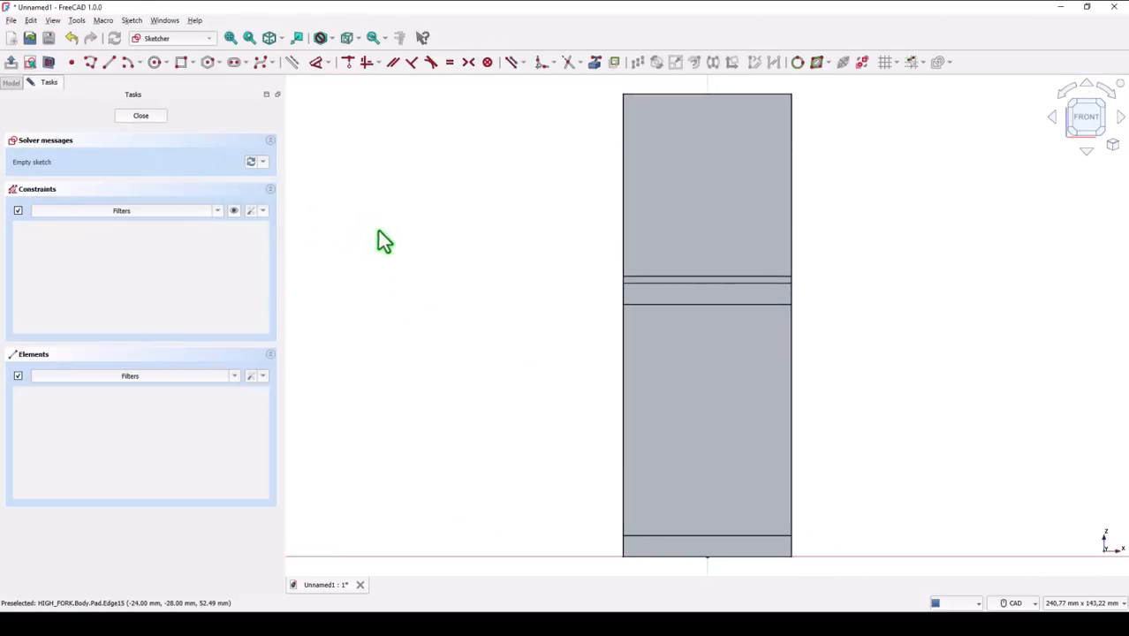
pyautogui.click(49, 62)
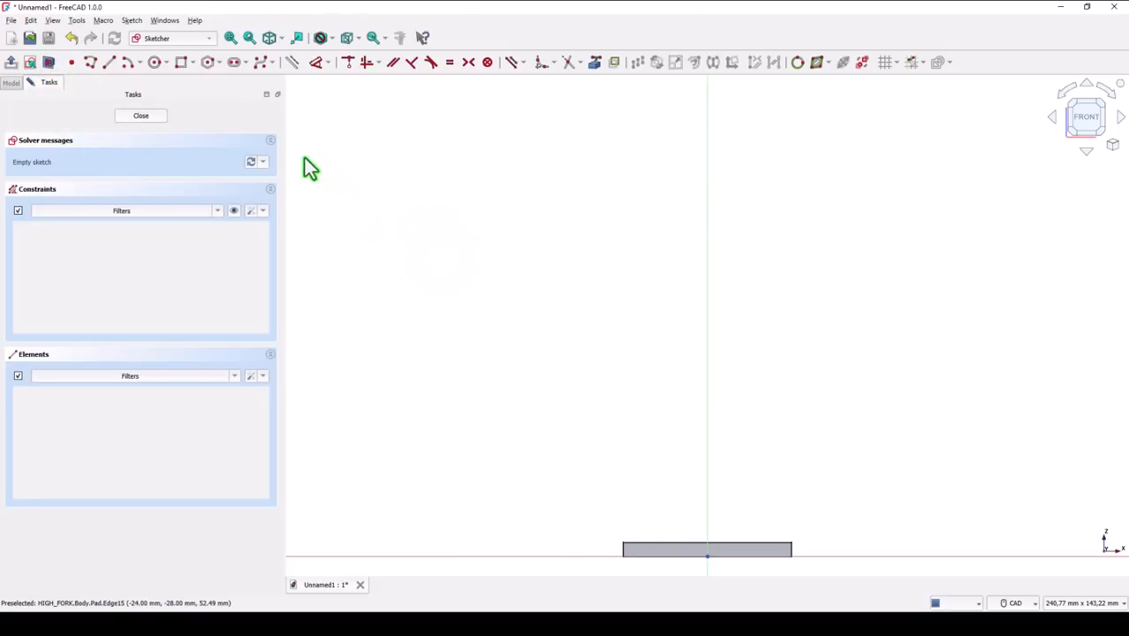
# Sketch a closed outline: base on the horizontal axis, right vertical about 58 mm, slanted line, top arc about 17 mm radius, and left closing line
pyautogui.click(89, 62)
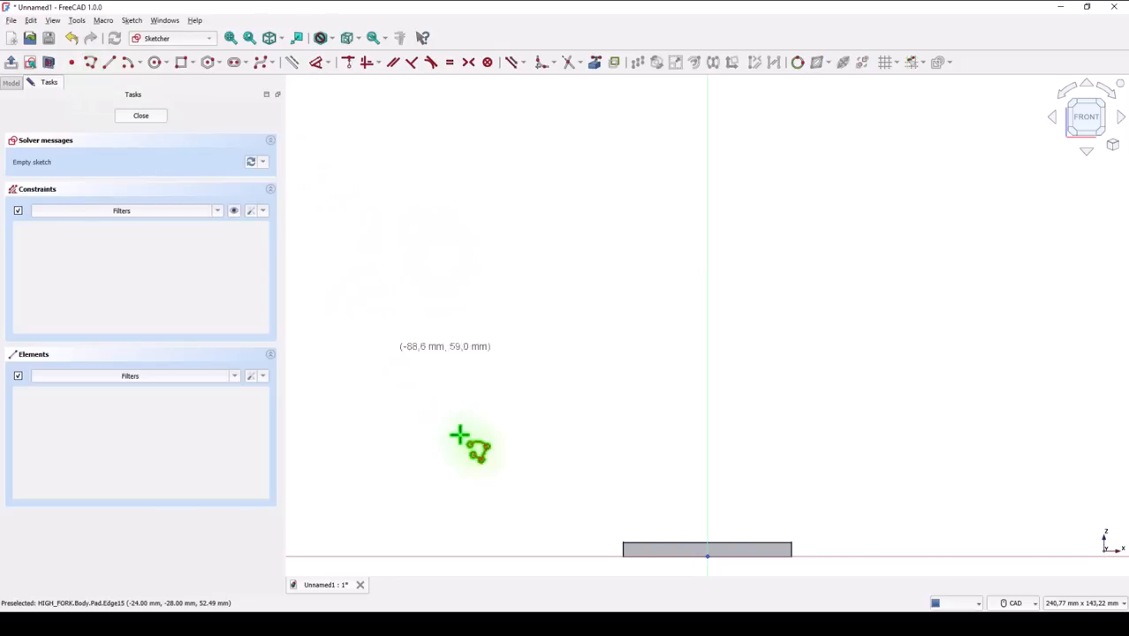
pyautogui.click(605, 557)
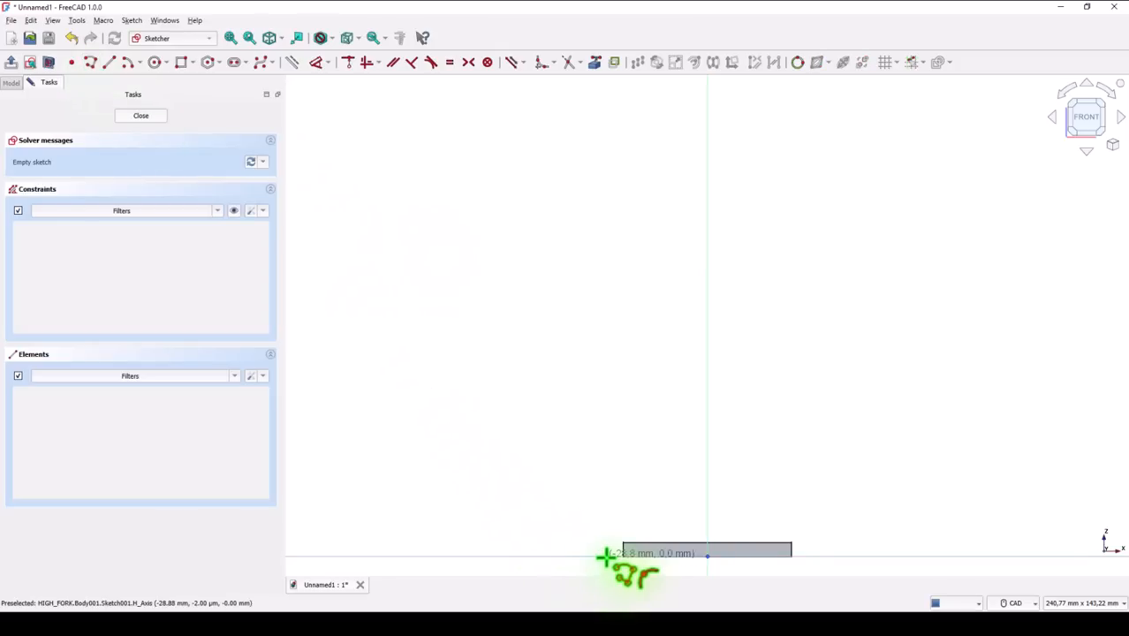
pyautogui.click(833, 555)
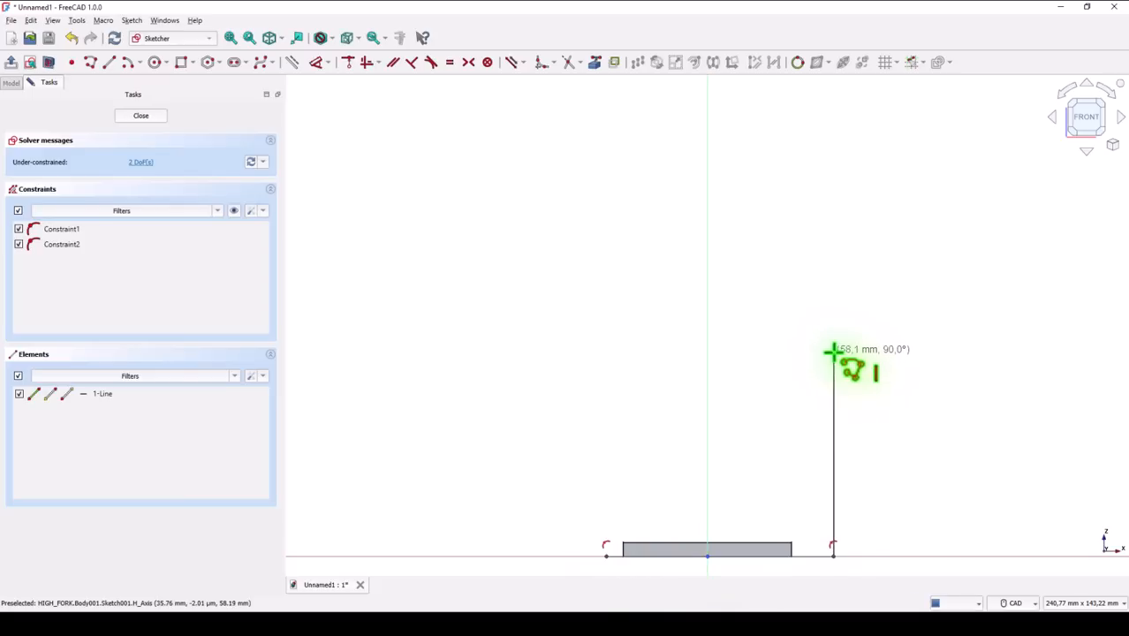
pyautogui.click(833, 351)
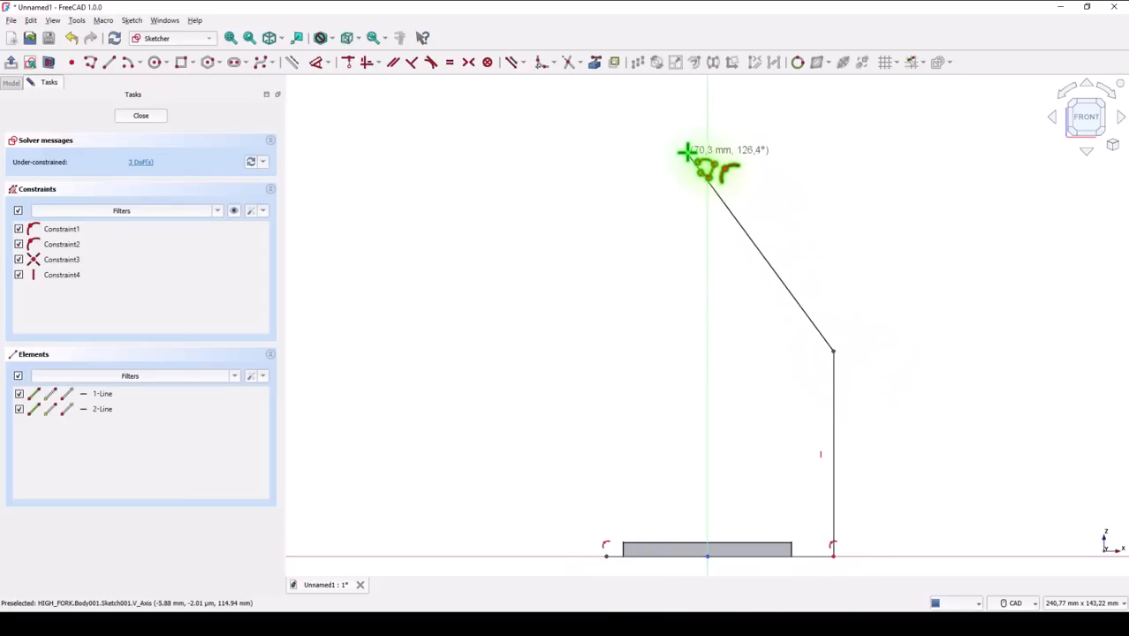
pyautogui.click(730, 173)
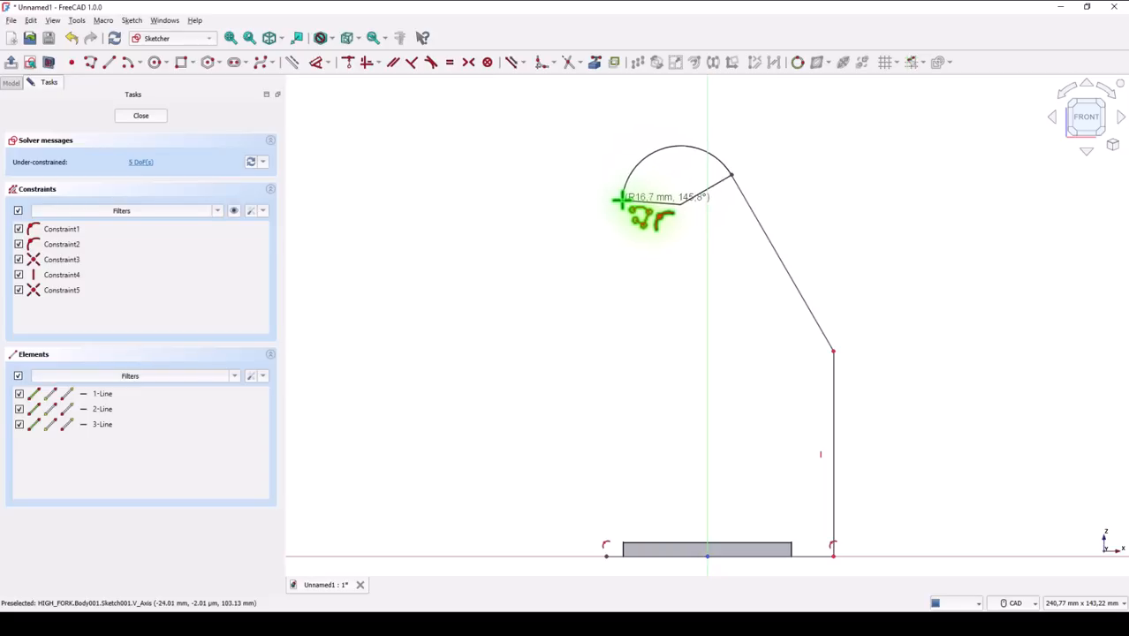
pyautogui.click(623, 198)
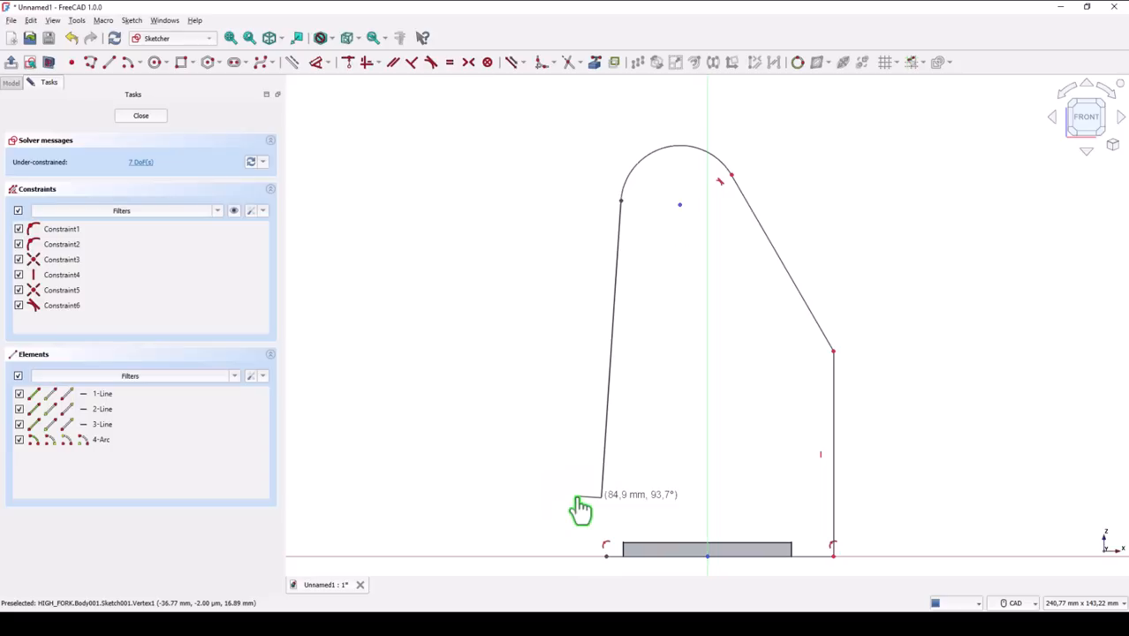
pyautogui.click(600, 554)
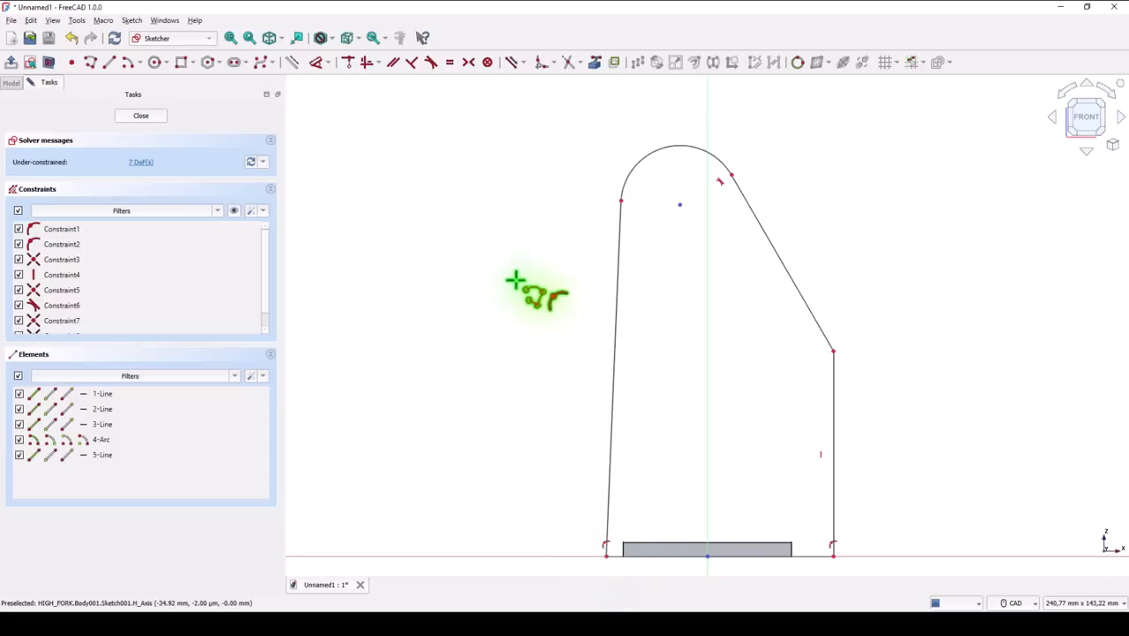
pyautogui.rightClick(511, 275)
# Constrain the outline's left line to be vertical and tangent to the top arc
pyautogui.click(618, 362)
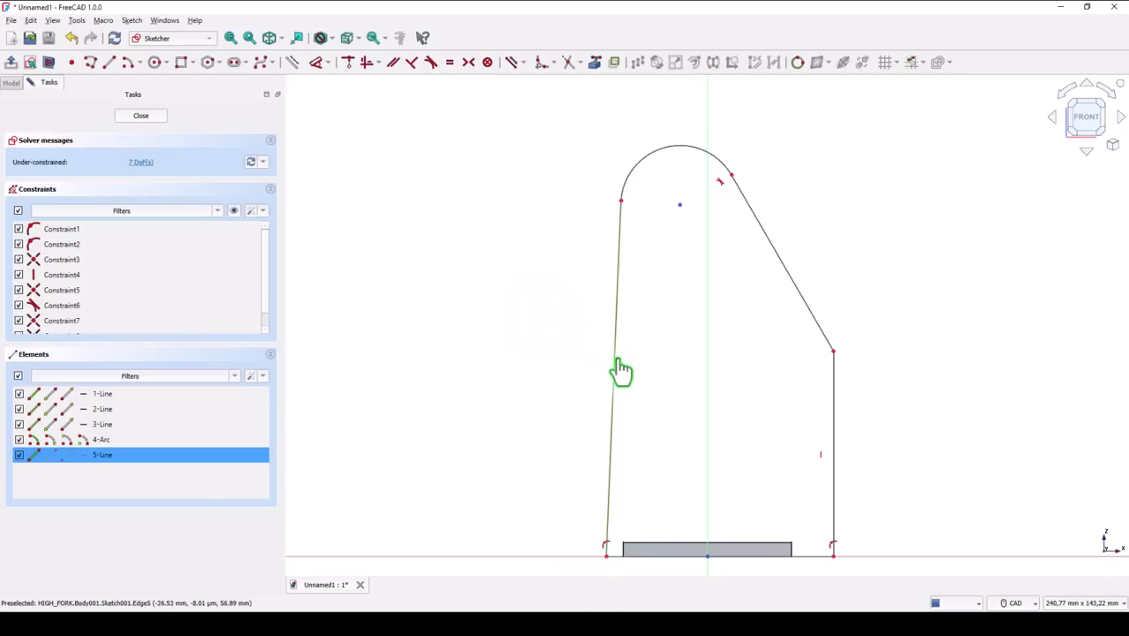
pyautogui.click(366, 63)
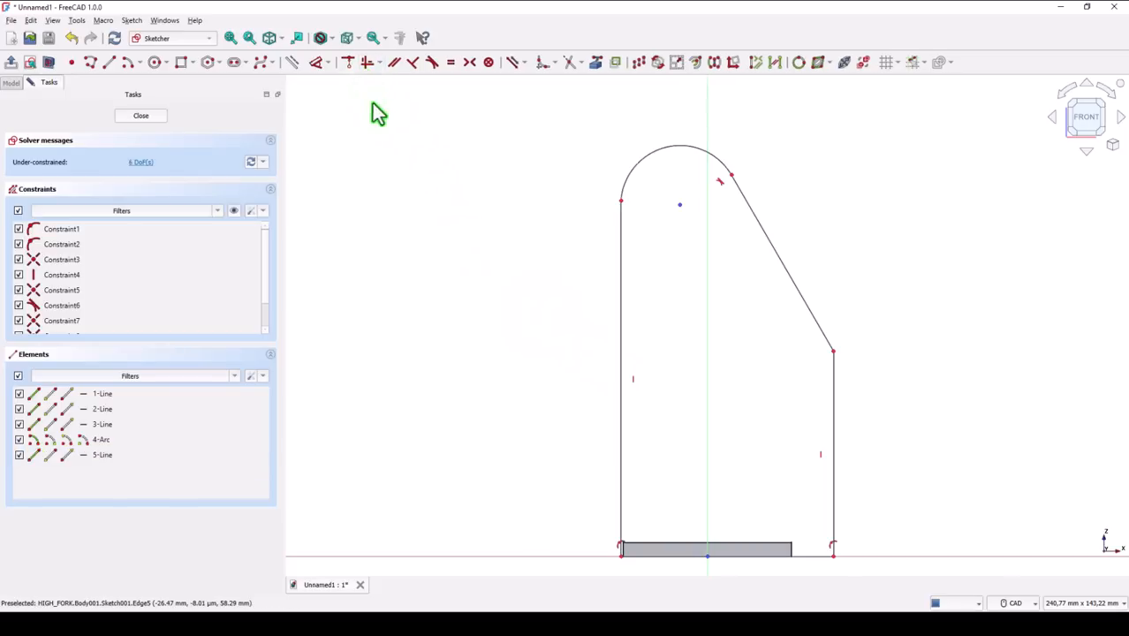
pyautogui.click(432, 63)
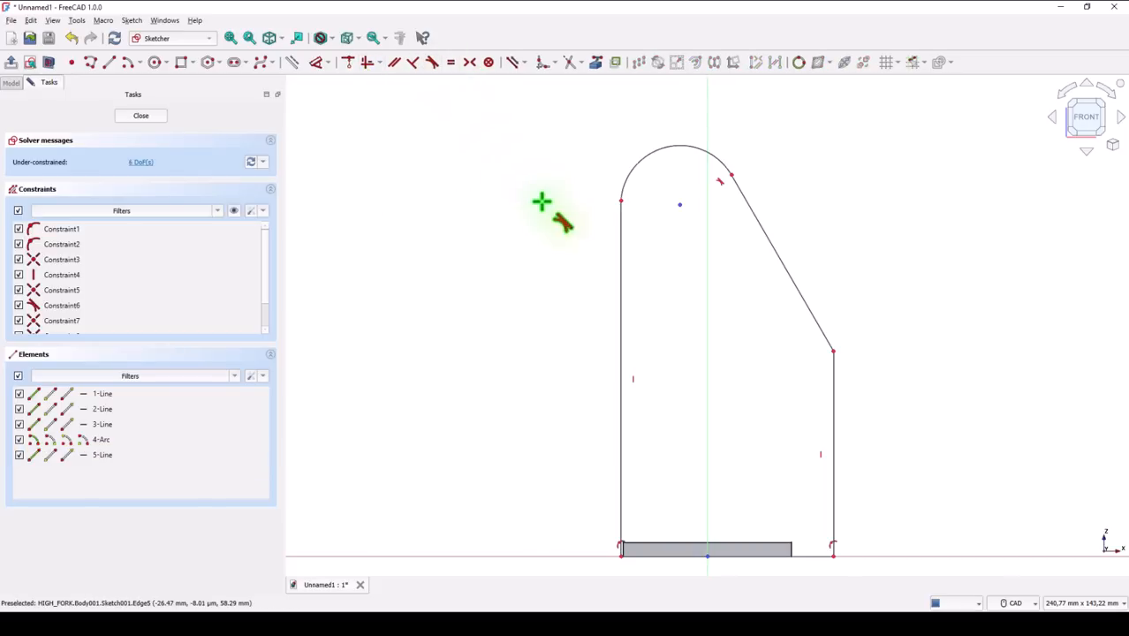
pyautogui.click(621, 232)
pyautogui.click(630, 171)
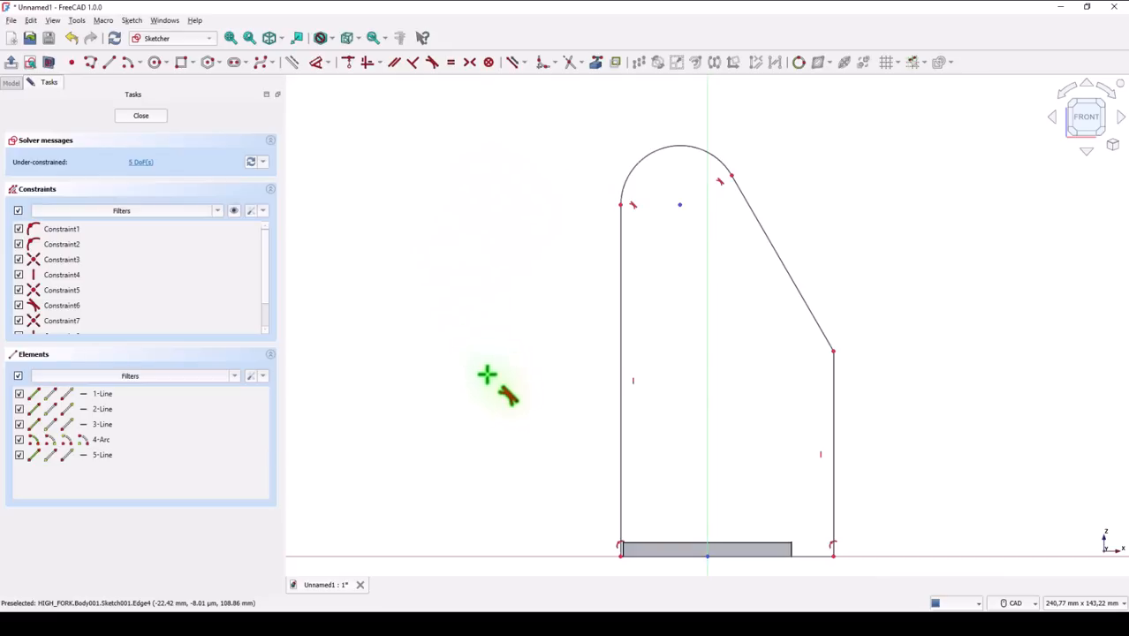
# Dimension the outline's base line to 48 mm
pyautogui.click(318, 64)
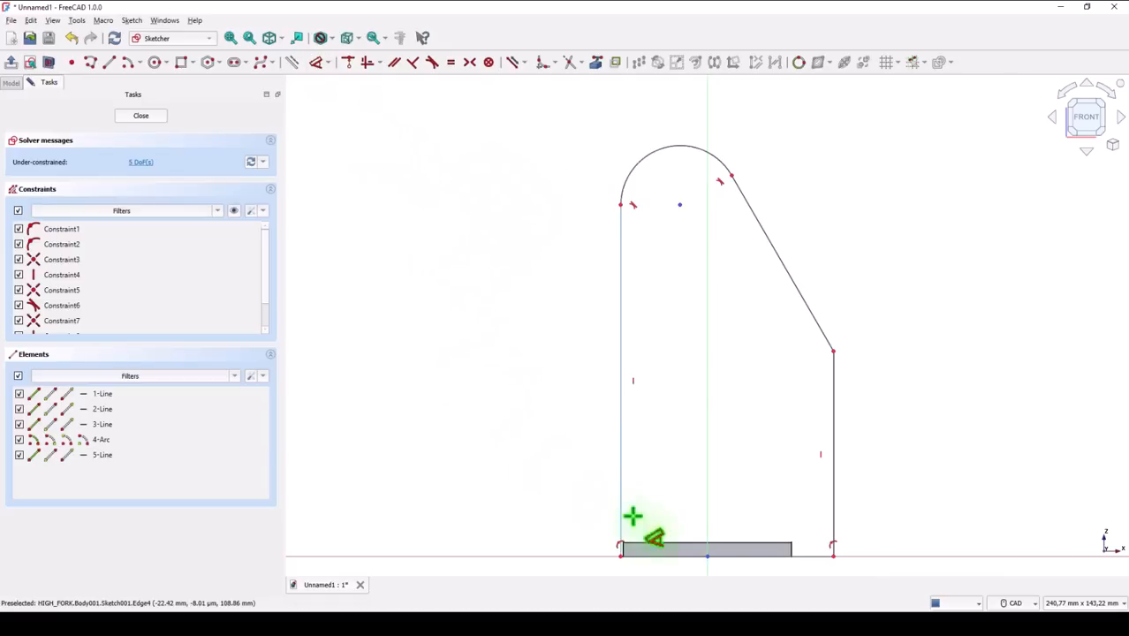
pyautogui.click(804, 556)
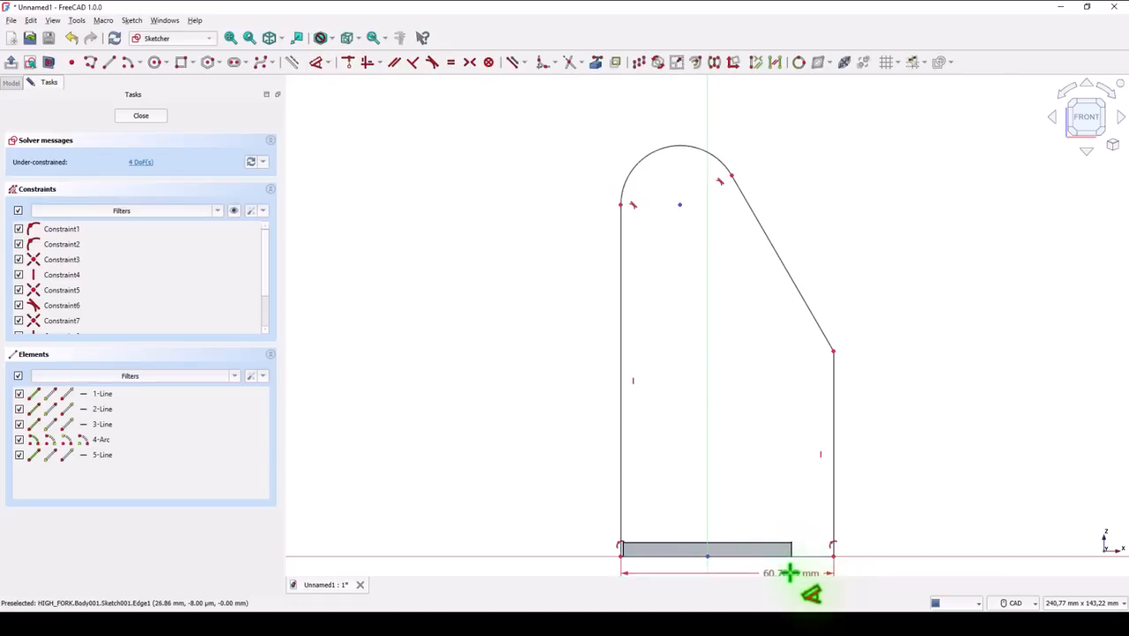
pyautogui.click(750, 568)
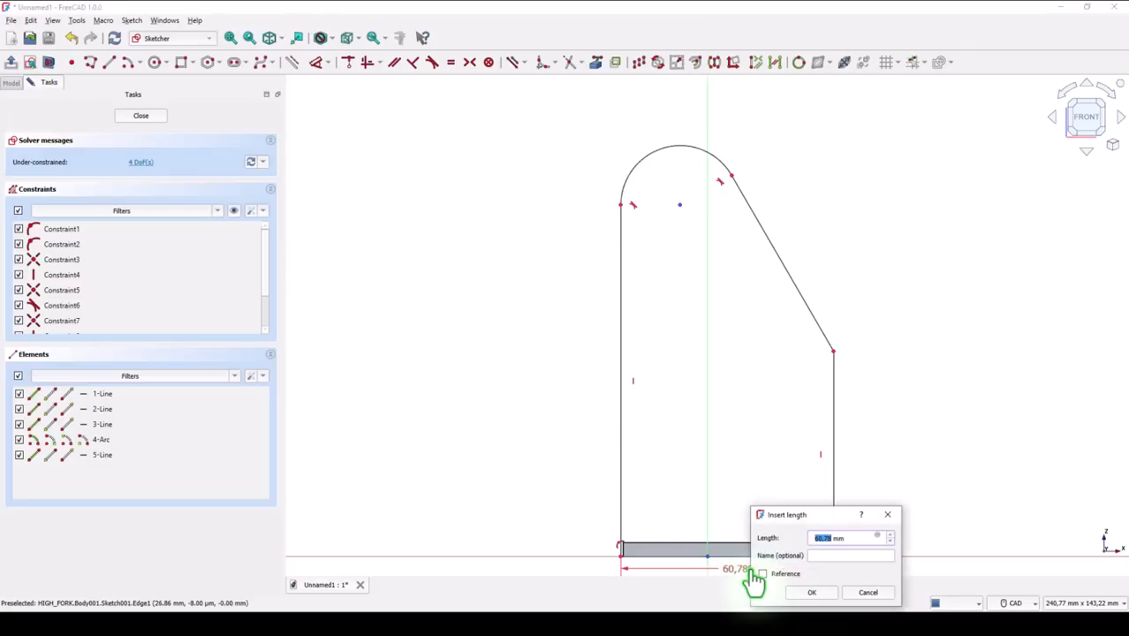
pyautogui.write('4')
pyautogui.press('Return')
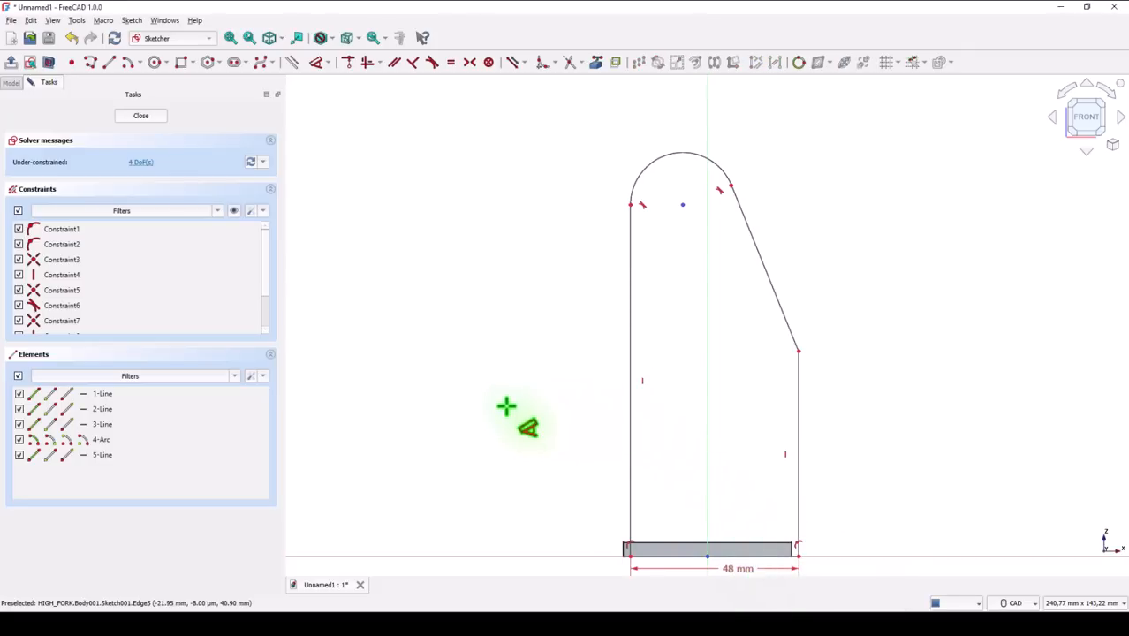
# Constrain the top arc to a 15 mm radius with its centre 117 mm above the horizontal axis
pyautogui.click(645, 179)
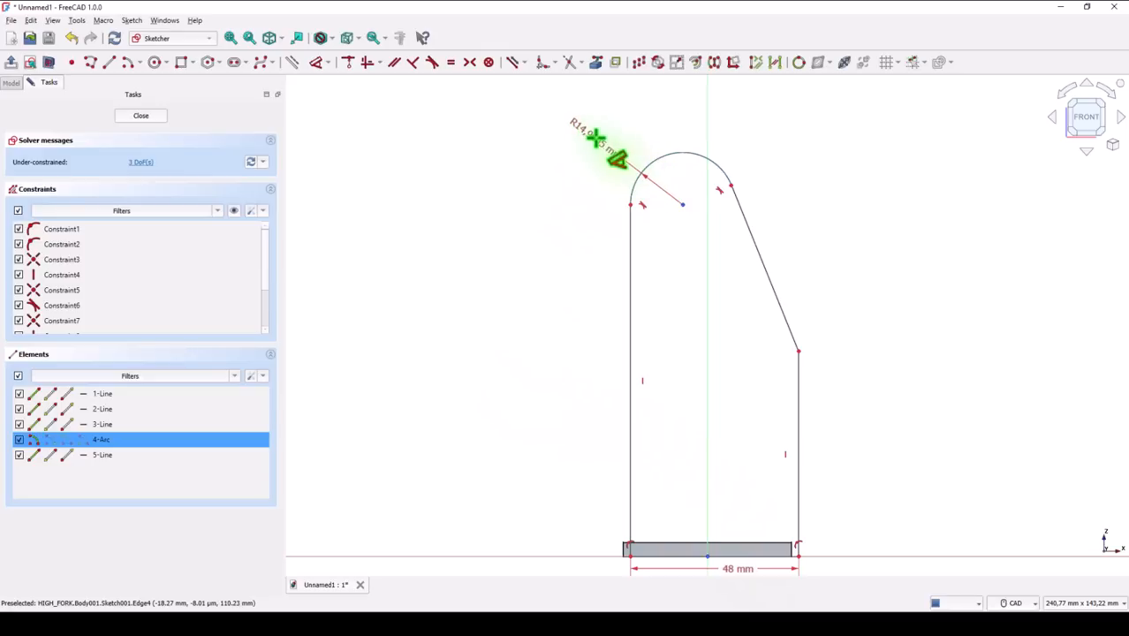
pyautogui.click(579, 122)
pyautogui.write('15')
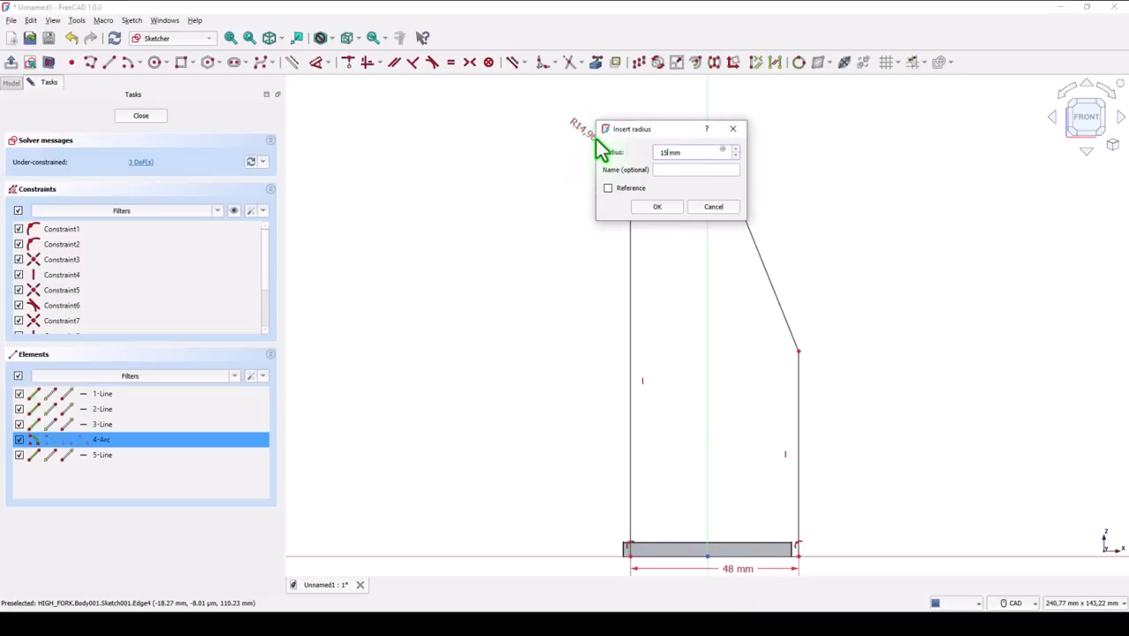
pyautogui.press('Return')
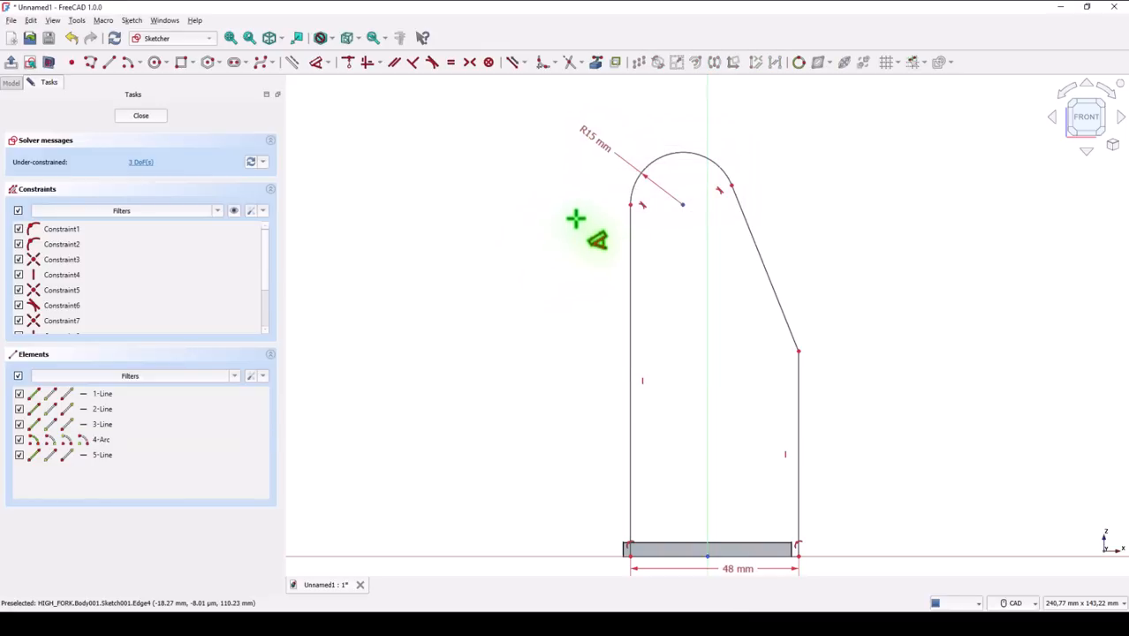
pyautogui.click(683, 206)
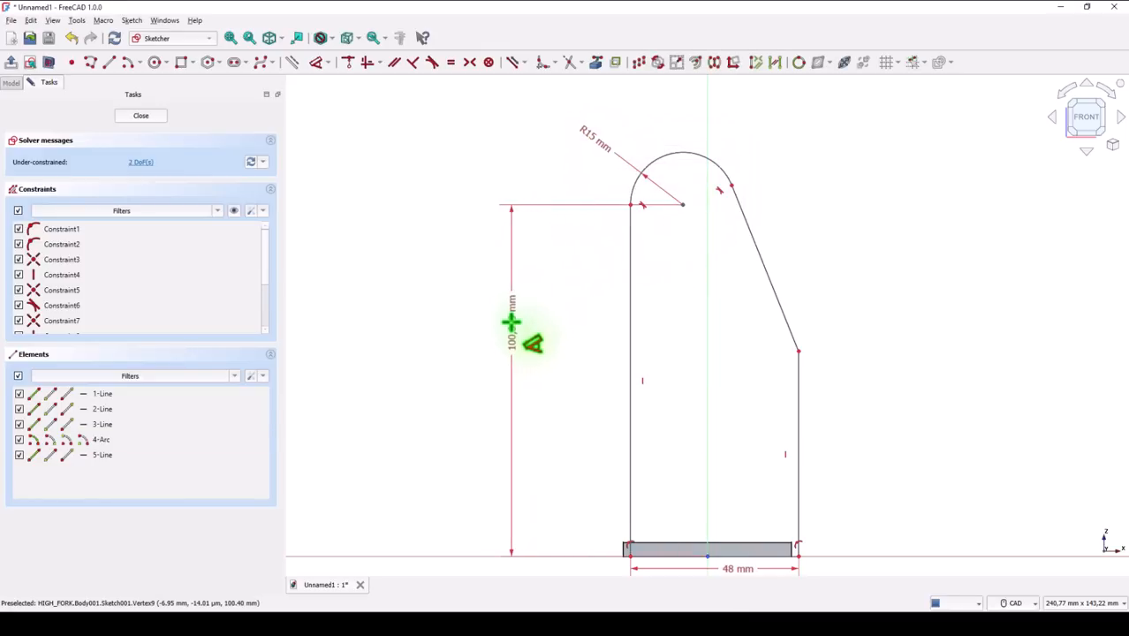
pyautogui.click(511, 323)
pyautogui.write('1')
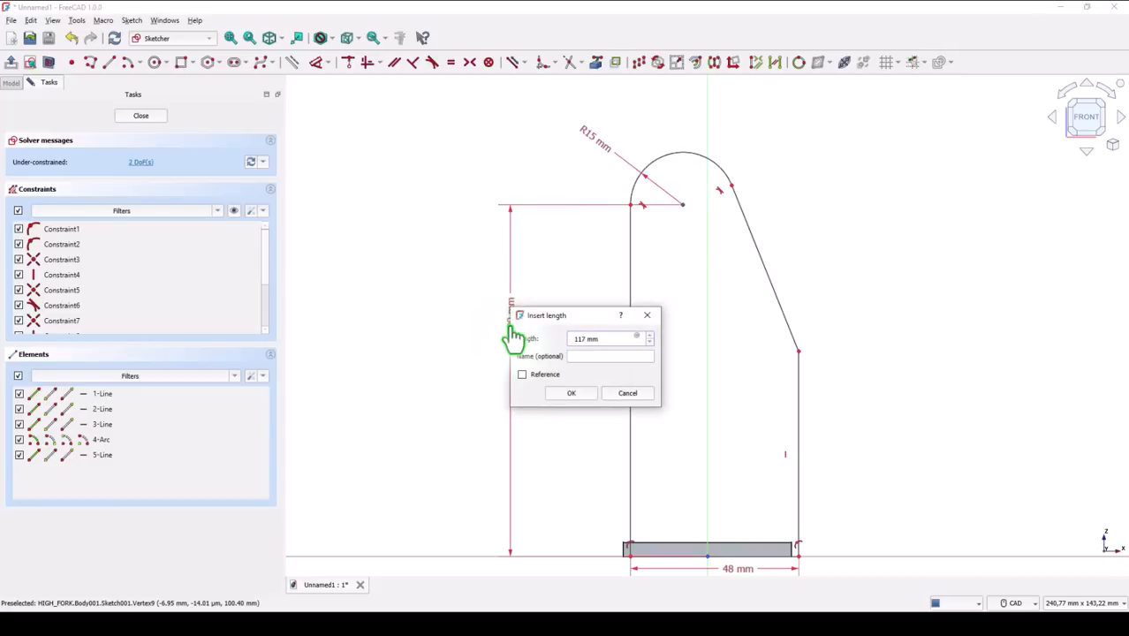
pyautogui.write('17')
pyautogui.press('Return')
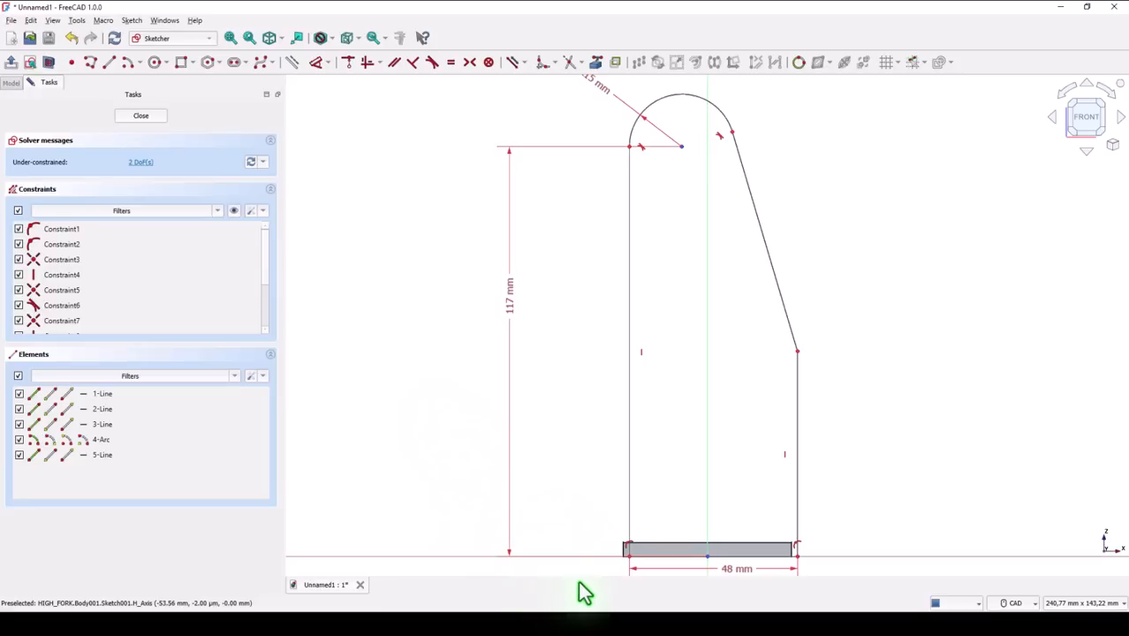
# Place the outline's lower left corner at half of 48 mm, 24 mm, from the vertical axis
pyautogui.click(630, 555)
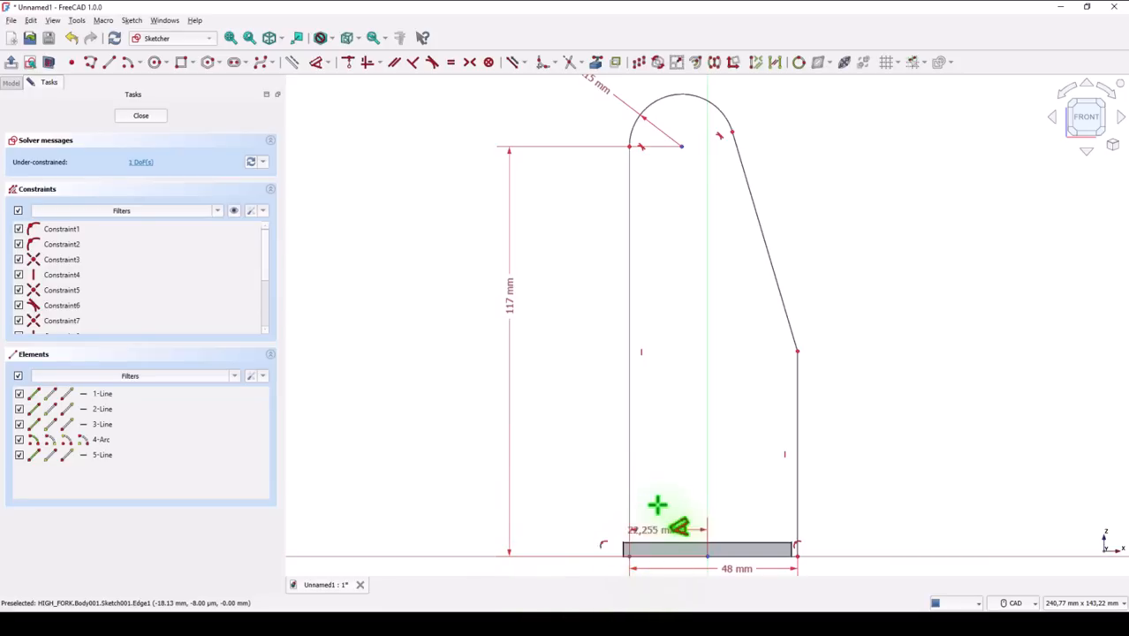
pyautogui.click(658, 484)
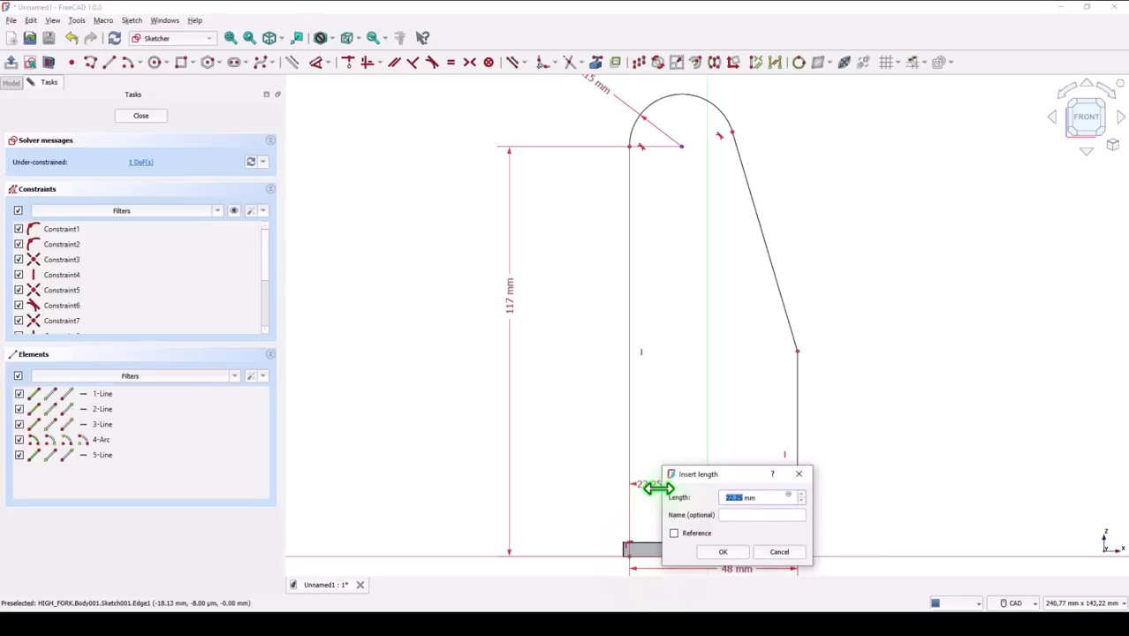
pyautogui.write('48/')
pyautogui.press('Return')
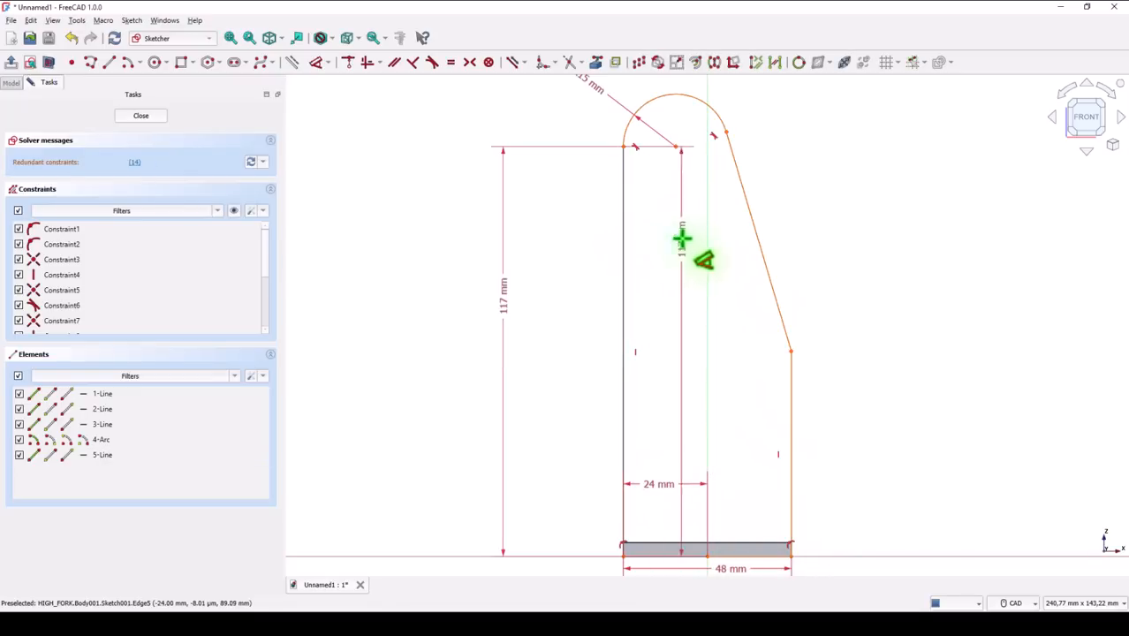
# Set the angle between the slanted line and the vertical axis to 15° and close the sketch
pyautogui.click(755, 245)
pyautogui.click(705, 281)
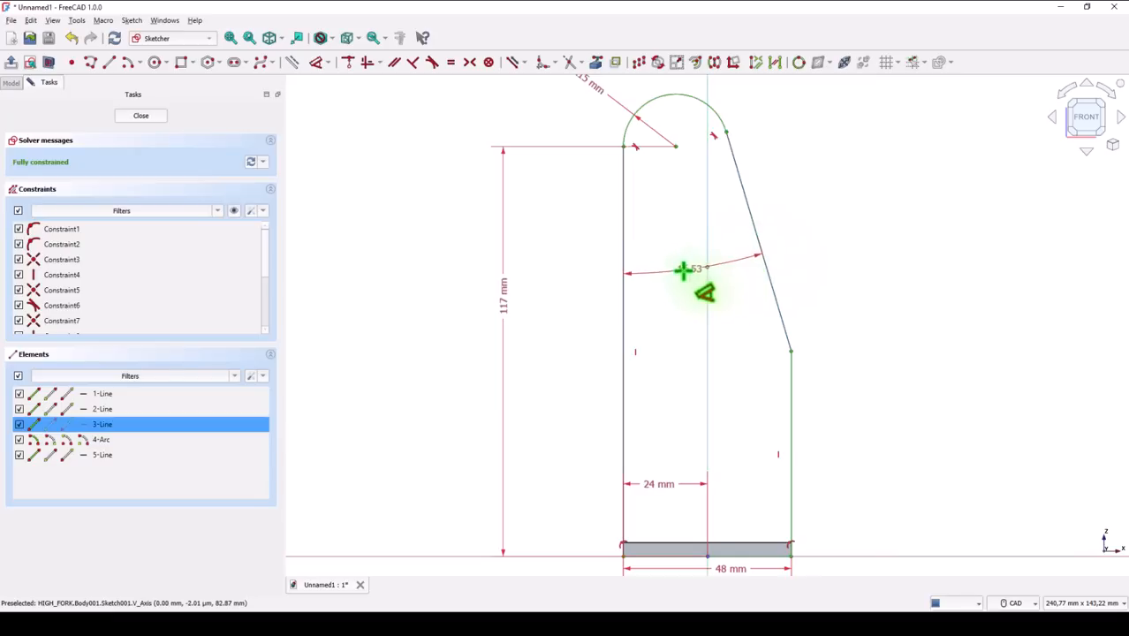
pyautogui.click(675, 280)
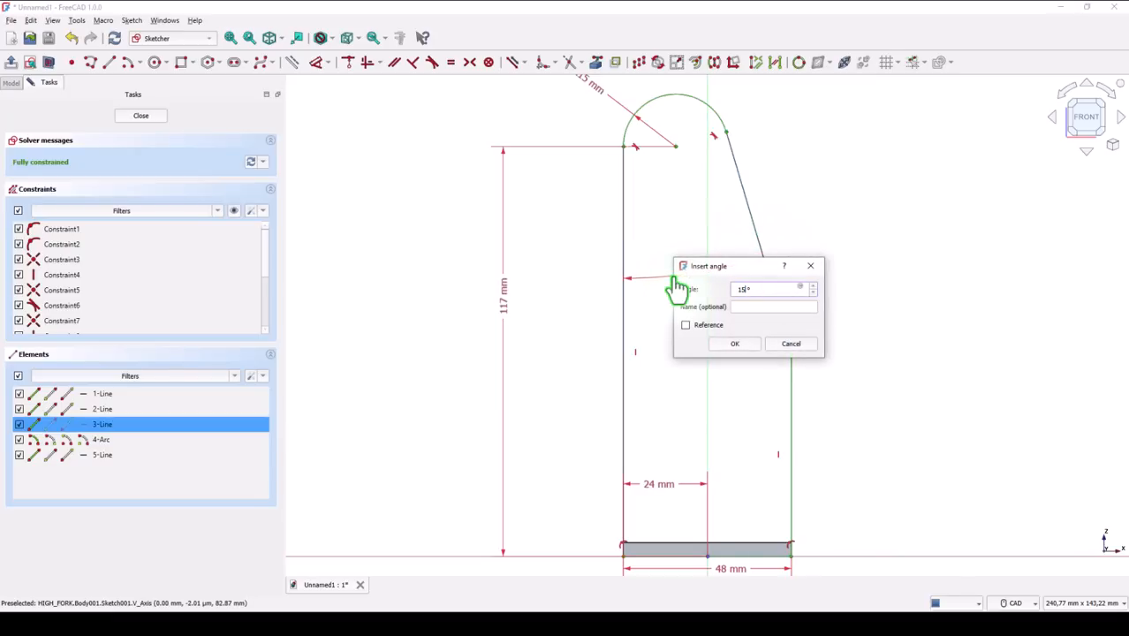
pyautogui.press('Return')
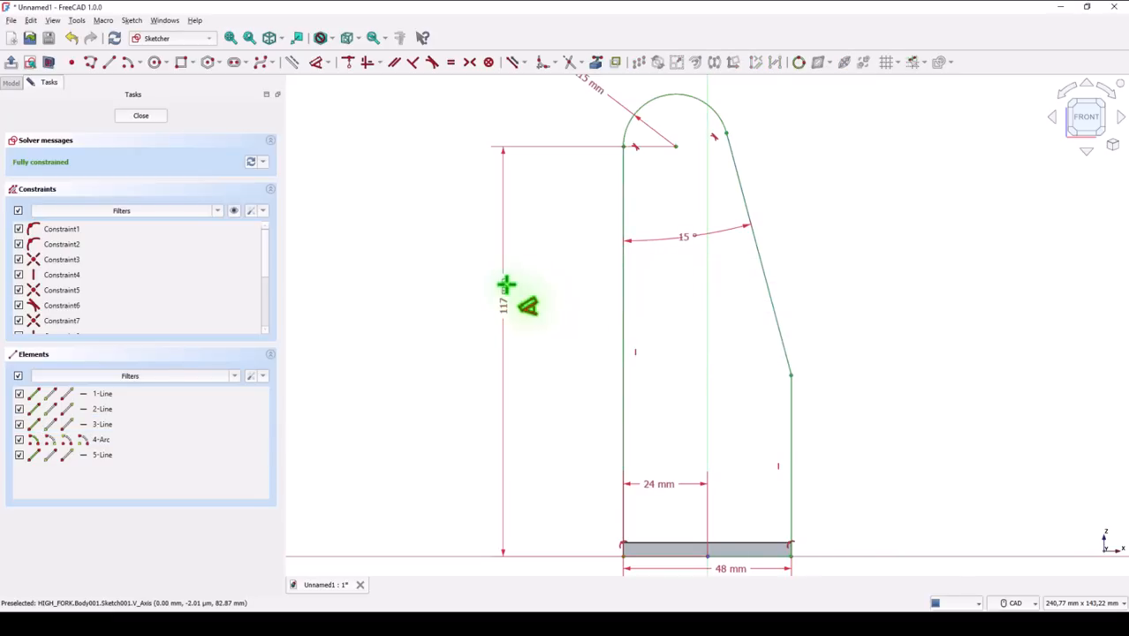
pyautogui.click(142, 117)
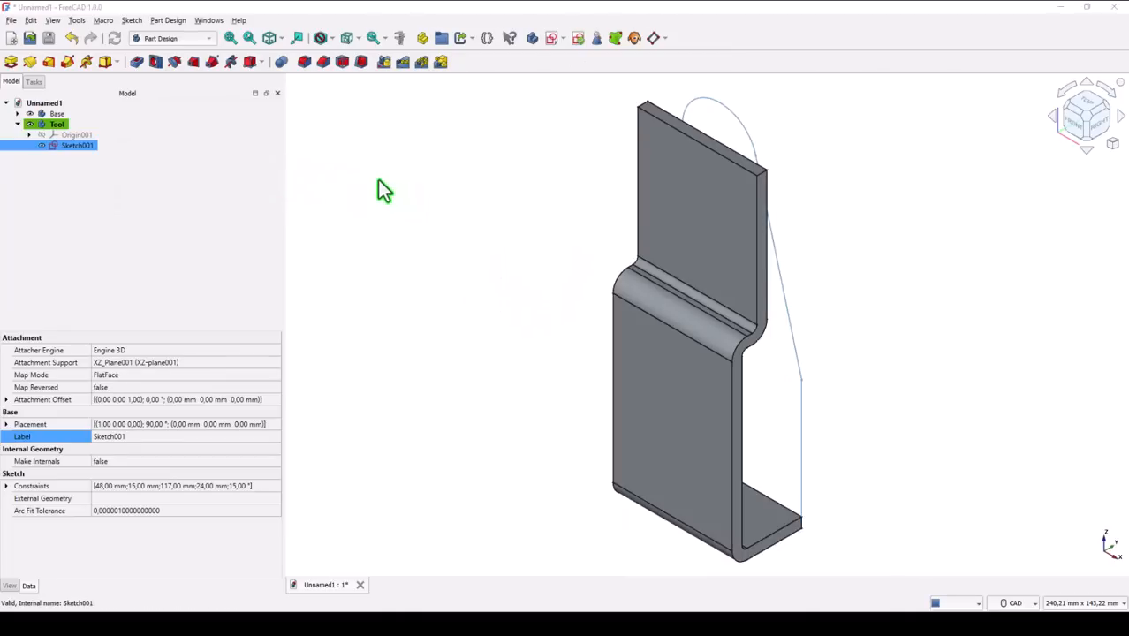
# Pad the Tool body's outline sketch 28 mm to one side, from the sketch plane towards the front
pyautogui.click(374, 187)
pyautogui.click(124, 106)
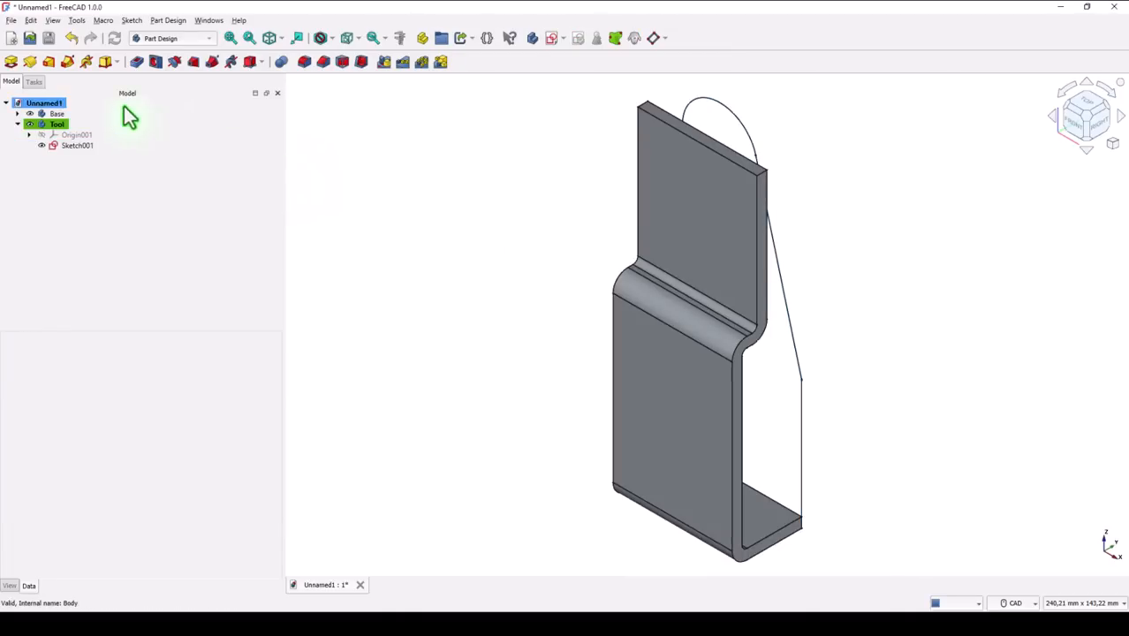
pyautogui.click(11, 63)
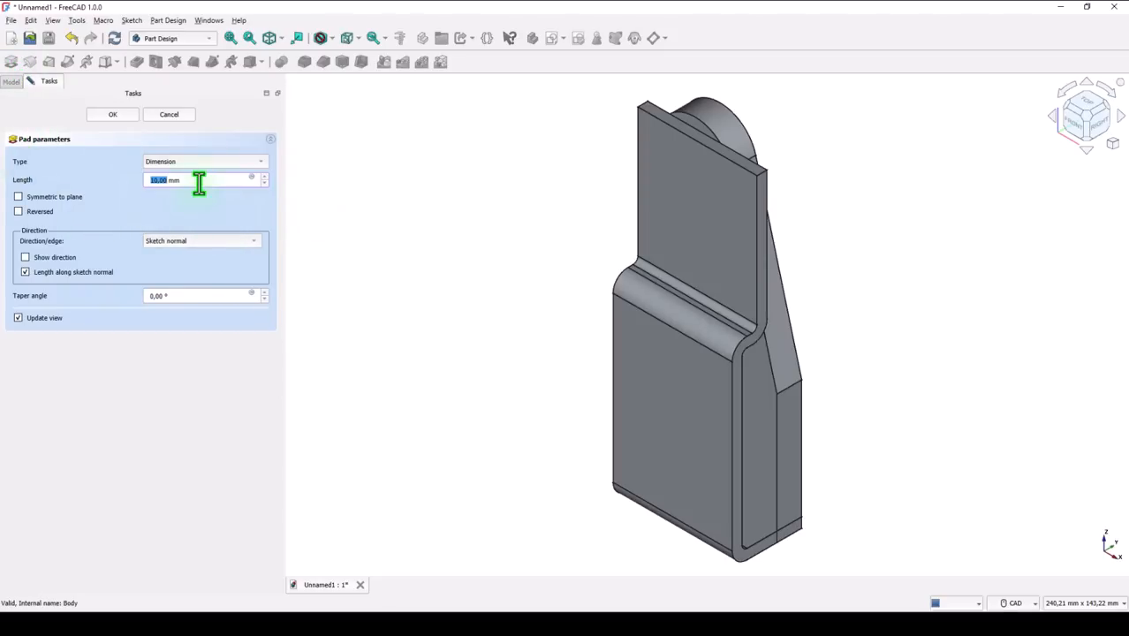
pyautogui.write('56')
pyautogui.write(',5')
pyautogui.press('Return')
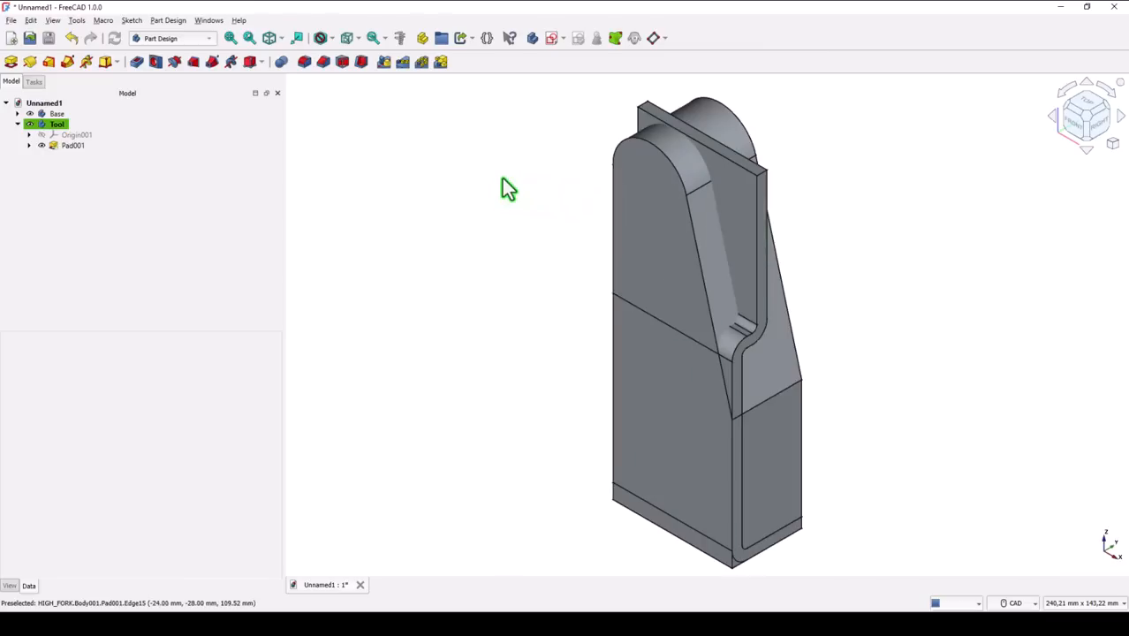
# Make the Base body the active body so that the combining operation is applied to it
pyautogui.click(55, 114)
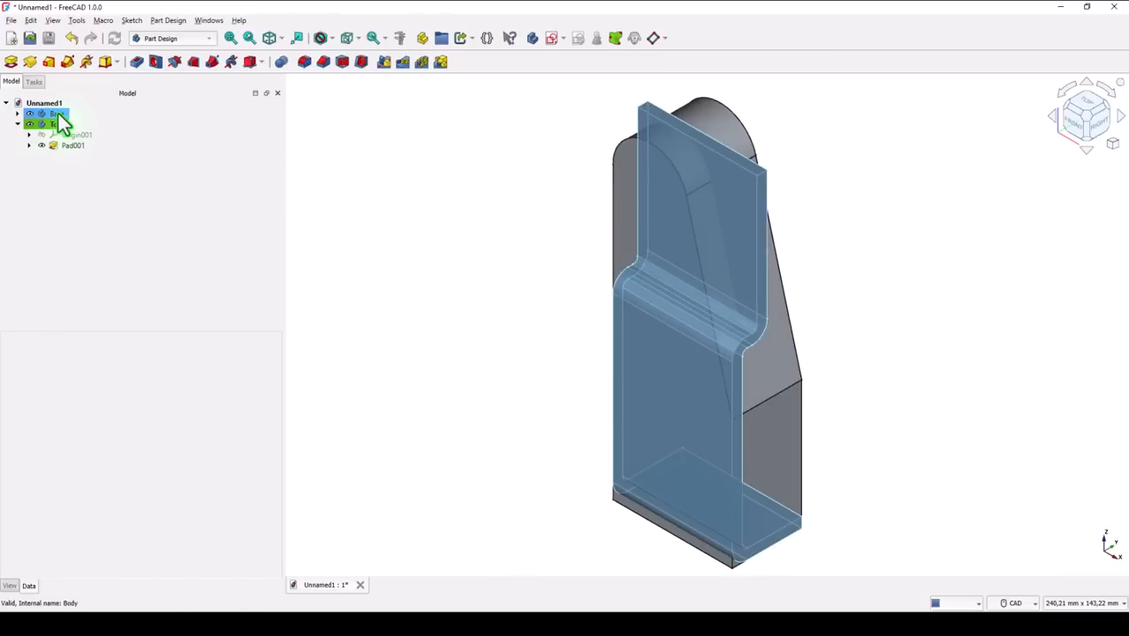
pyautogui.click(57, 124)
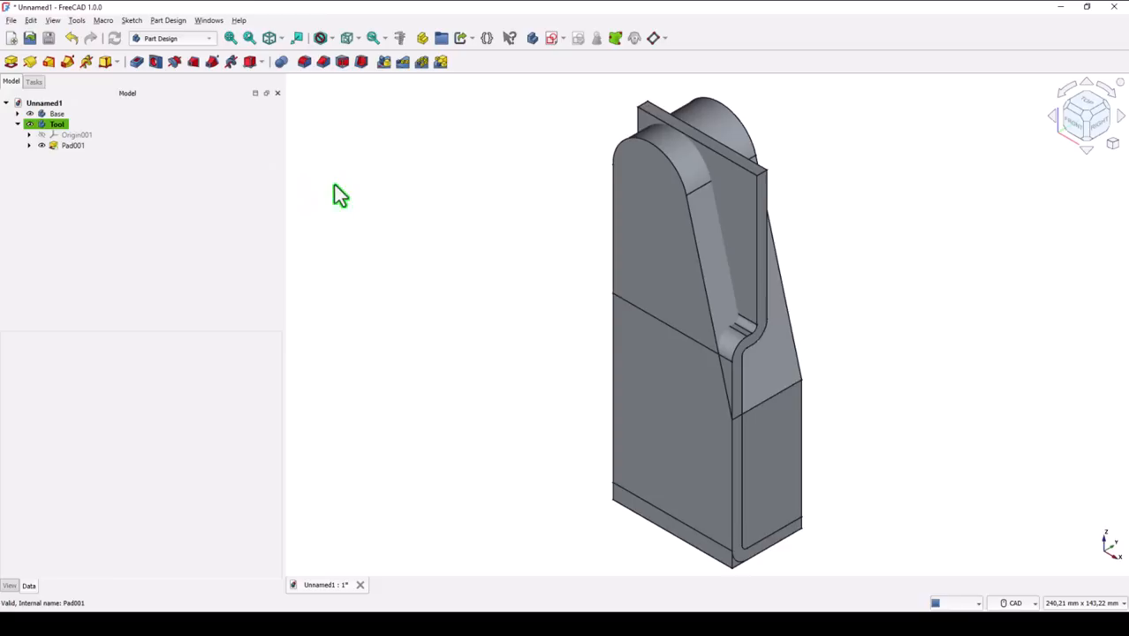
pyautogui.click(41, 115)
pyautogui.doubleClick(42, 116)
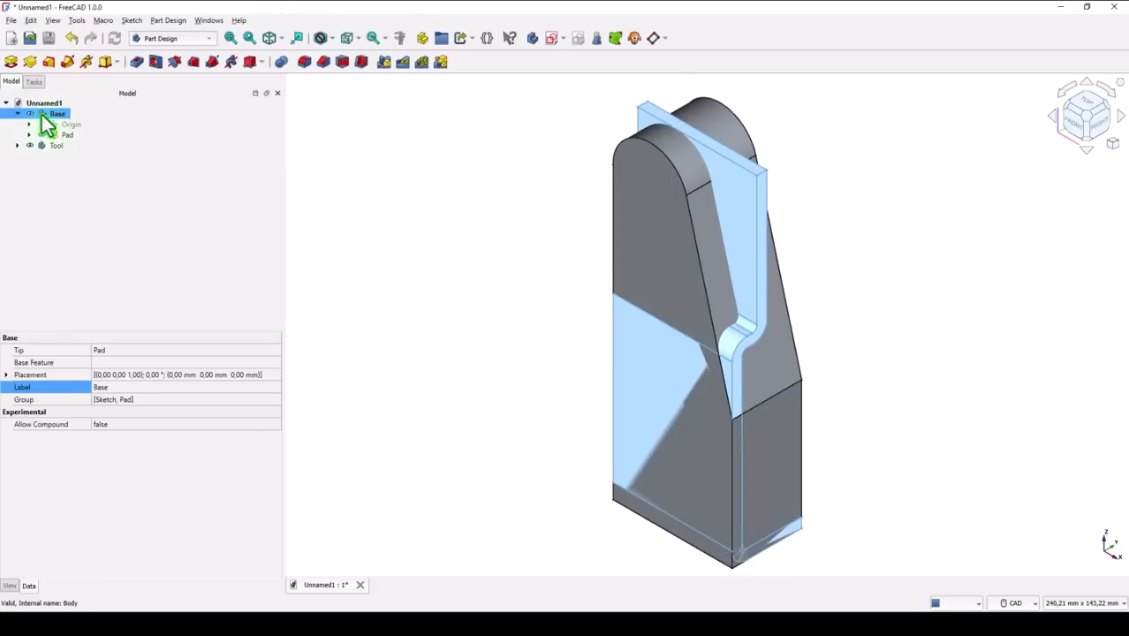
# Intersect the Base body with the Tool body using a Boolean operation of type Common
pyautogui.click(282, 63)
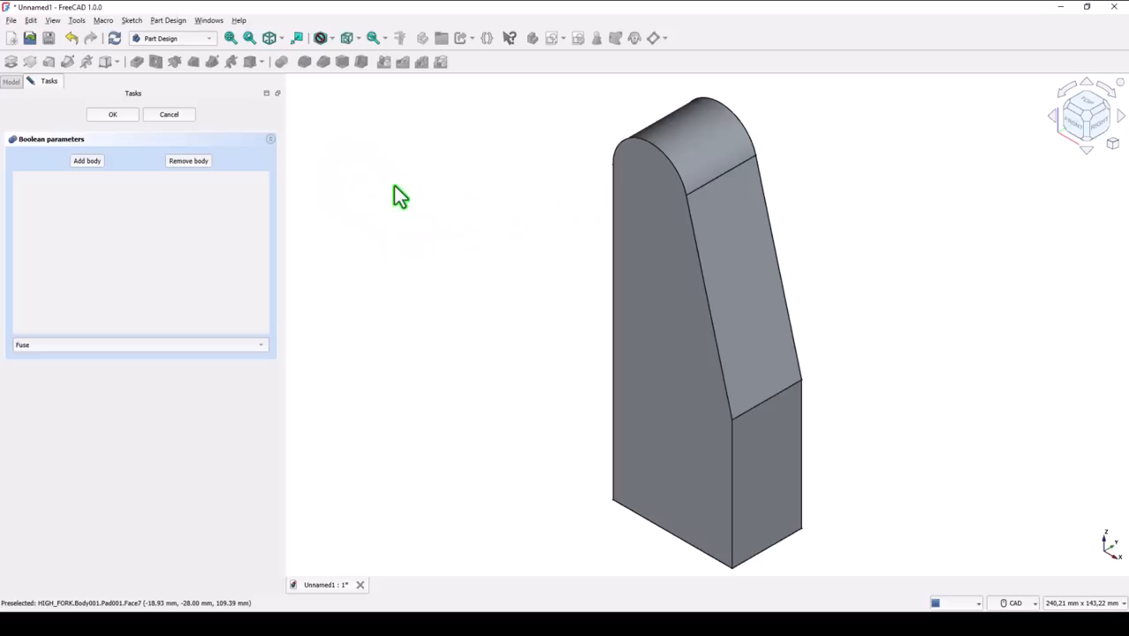
pyautogui.click(84, 162)
pyautogui.click(17, 85)
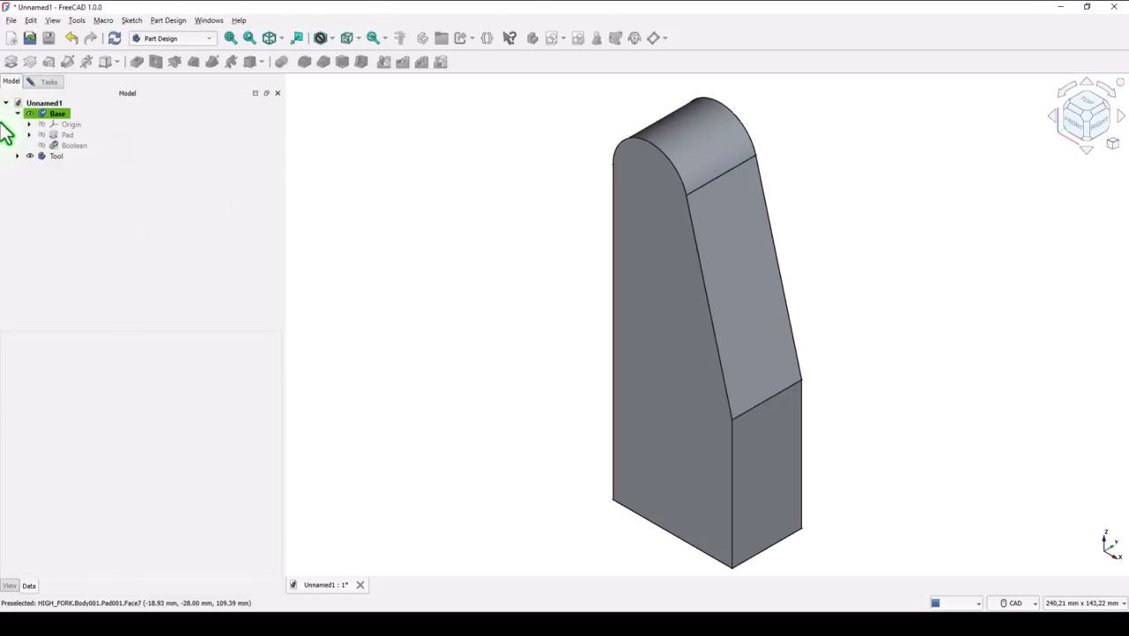
pyautogui.click(56, 156)
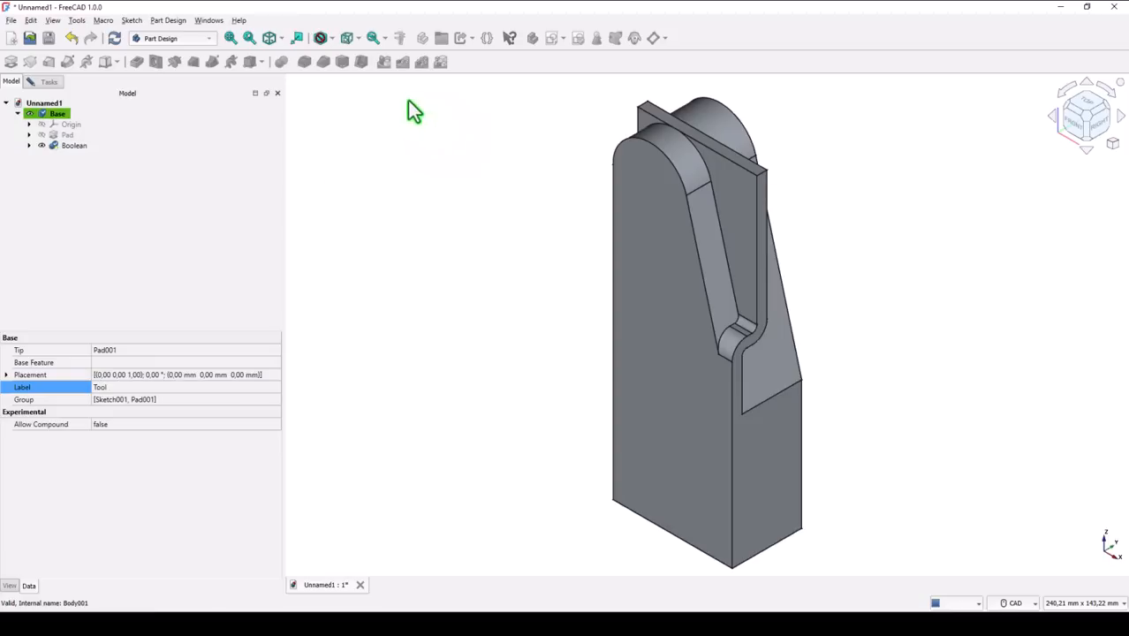
pyautogui.click(44, 82)
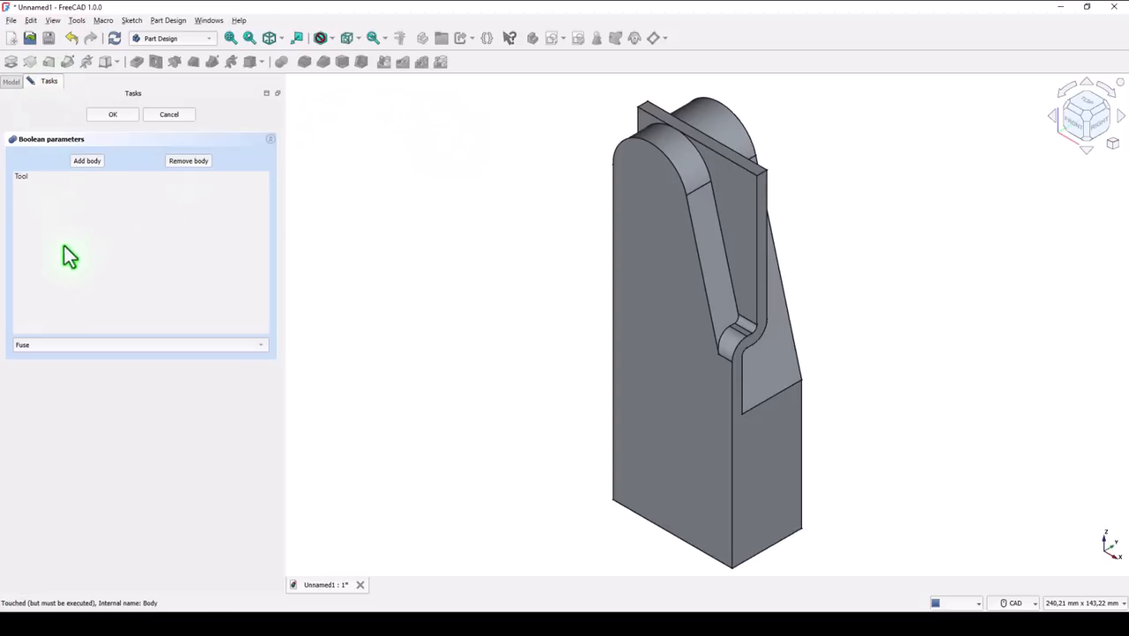
pyautogui.click(62, 344)
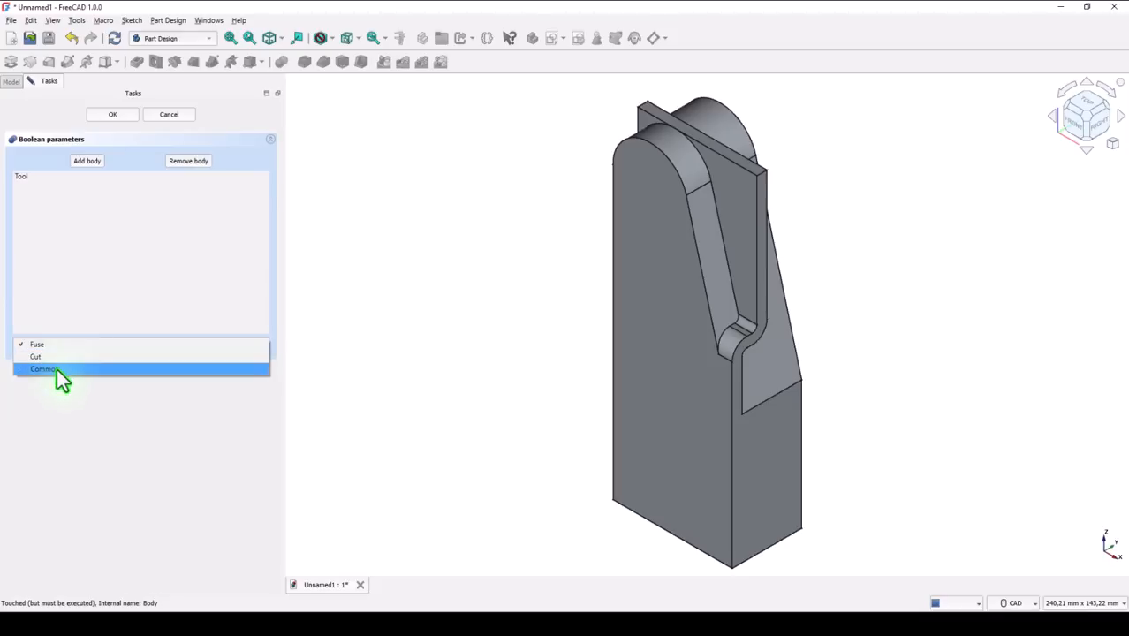
pyautogui.click(61, 381)
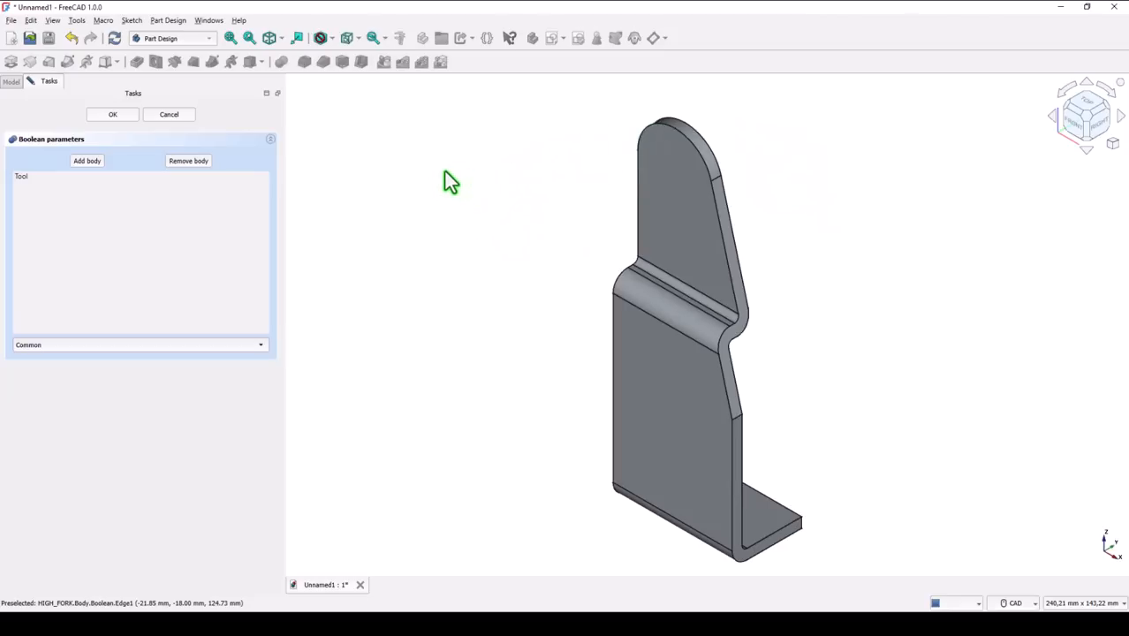
pyautogui.click(124, 118)
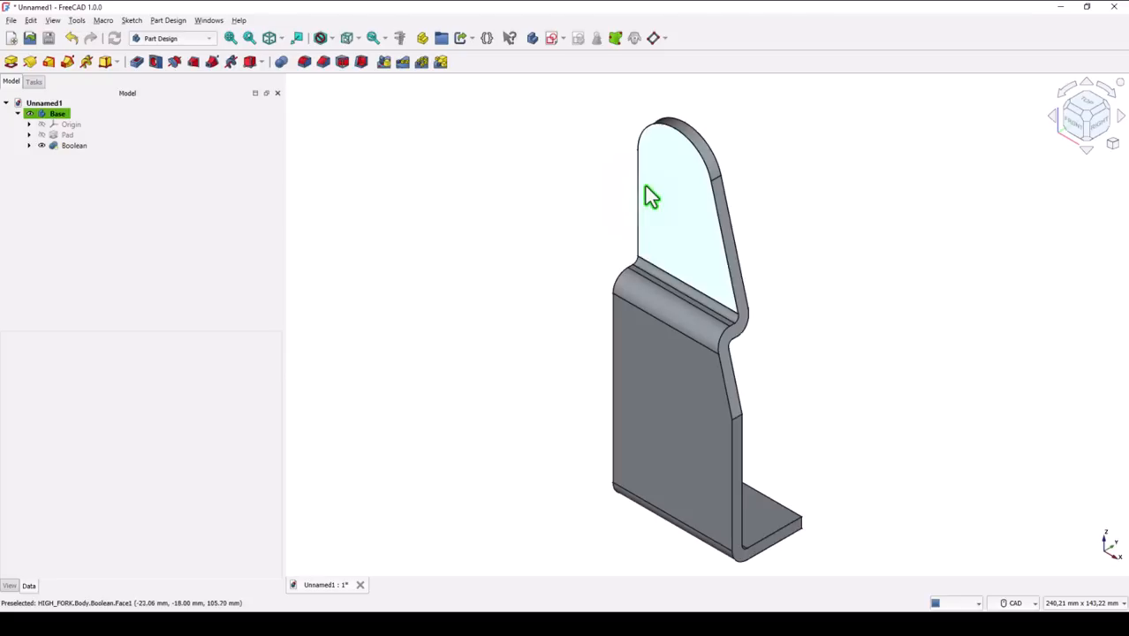
# Start a sketch on the bracket's upper front face and project the face's rounded top arc as external geometry
pyautogui.click(655, 196)
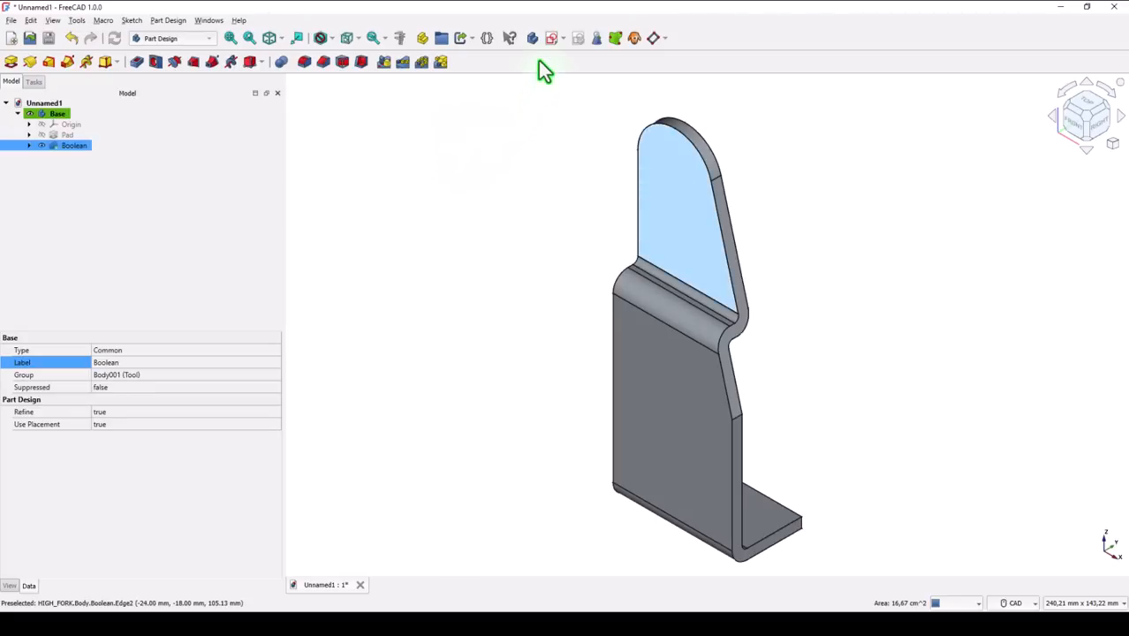
pyautogui.click(551, 38)
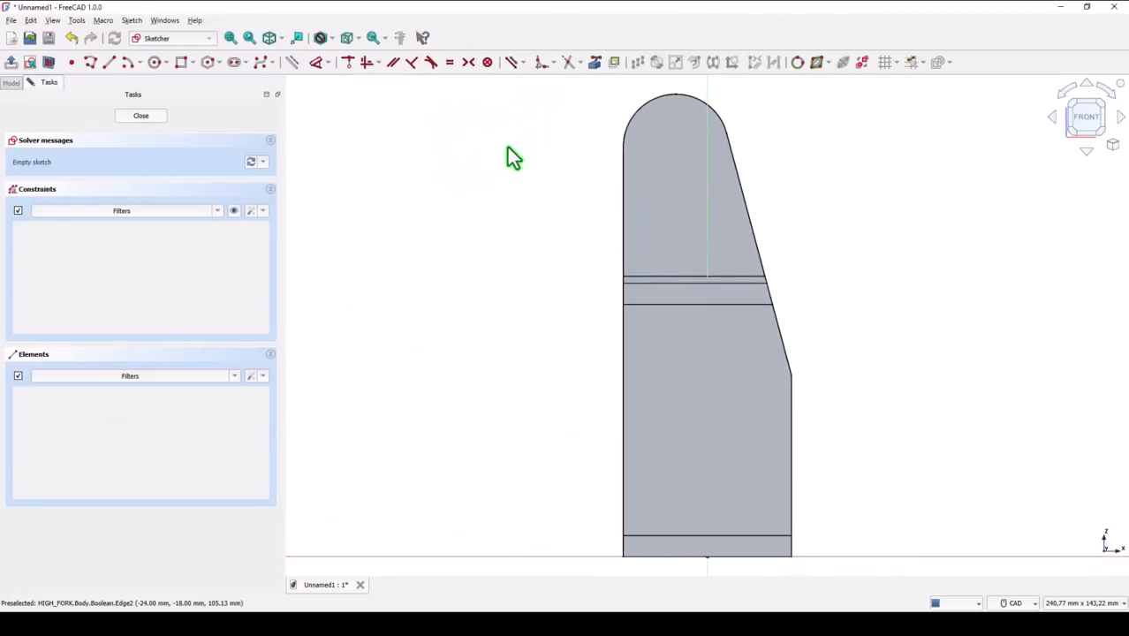
pyautogui.click(592, 71)
pyautogui.click(634, 113)
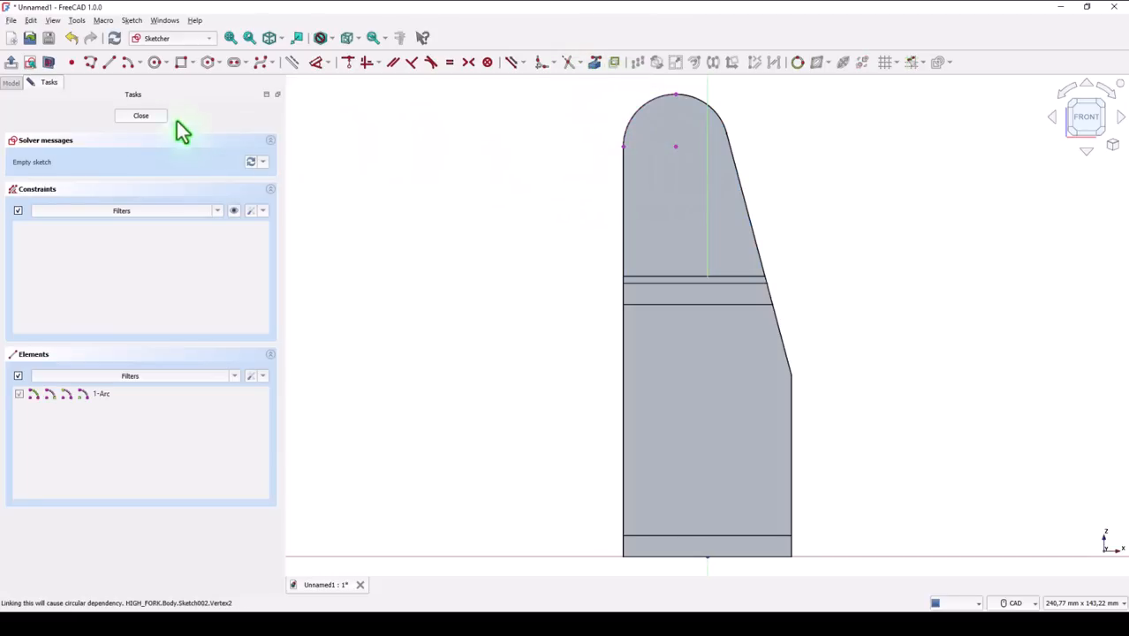
# Draw a circle centred on the projected top arc's centre and close the sketch
pyautogui.click(153, 62)
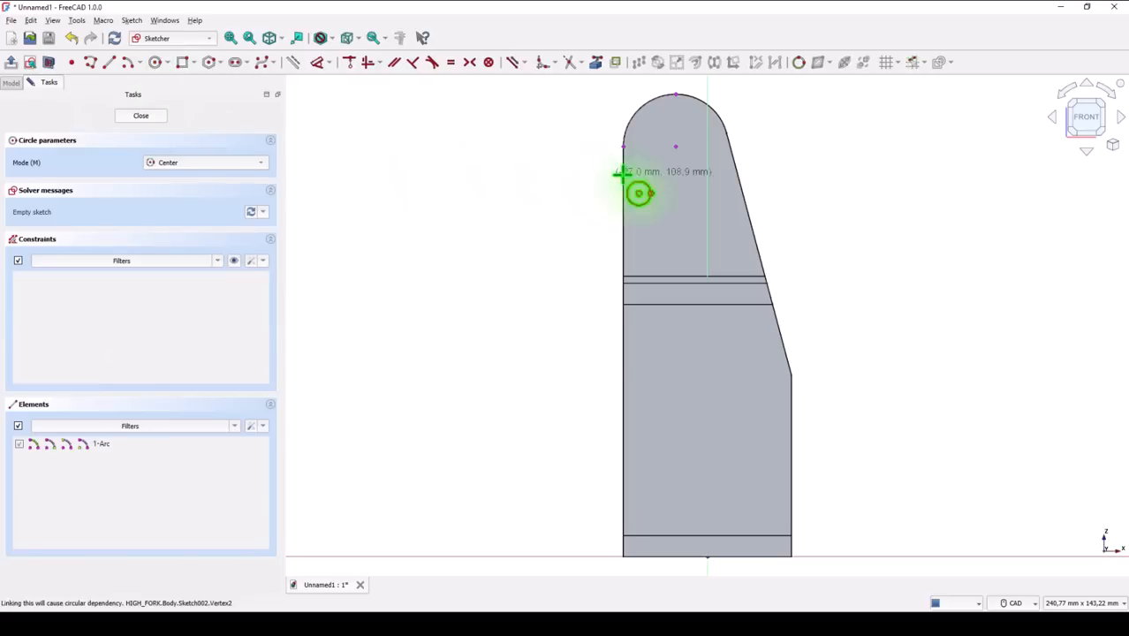
pyautogui.click(675, 145)
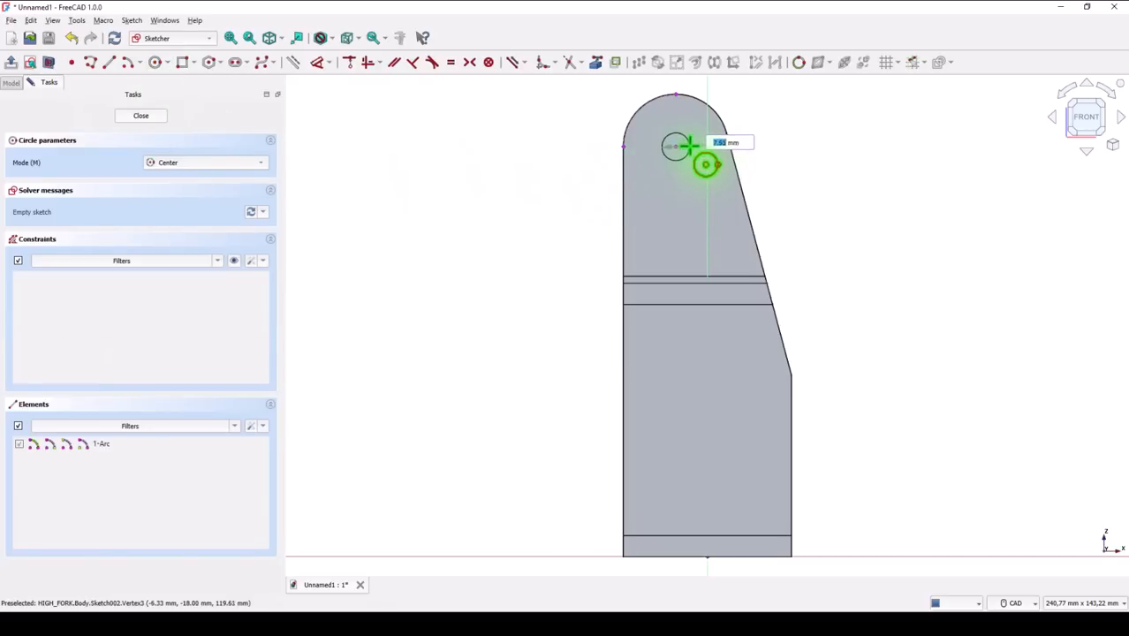
pyautogui.click(693, 139)
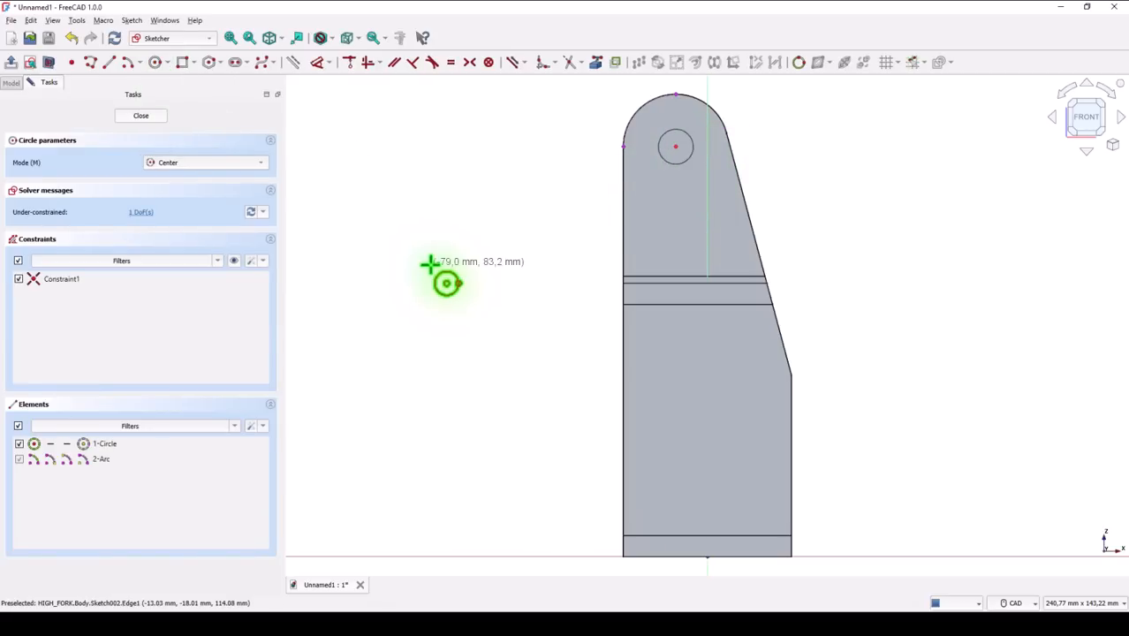
pyautogui.click(126, 118)
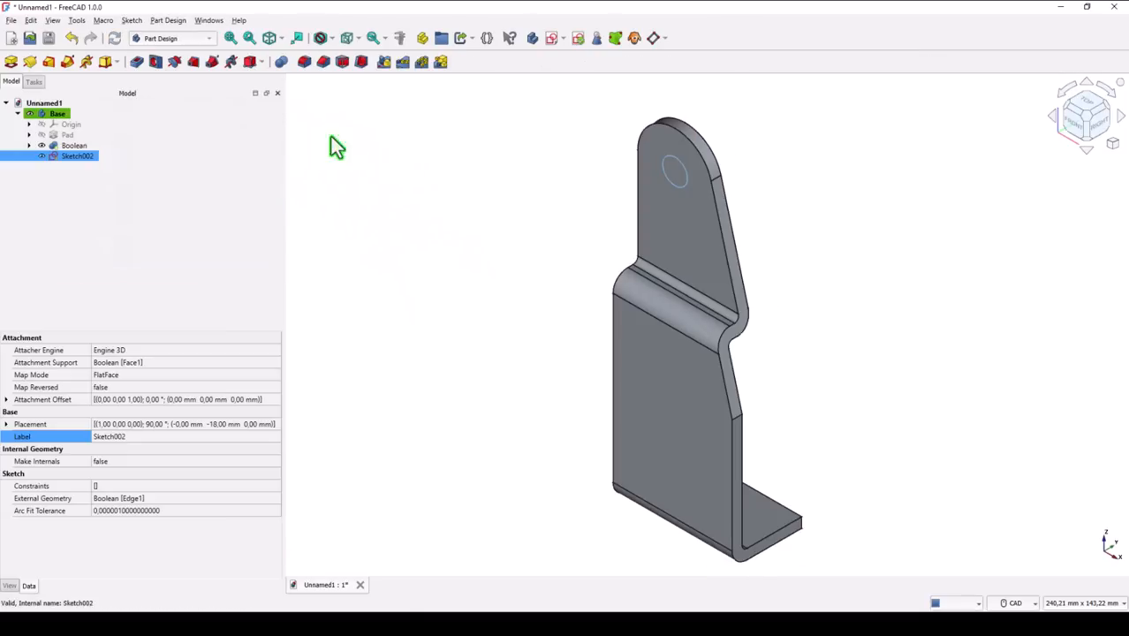
# Create a Hole from the circle sketch with a diameter of 14 mm
pyautogui.click(155, 63)
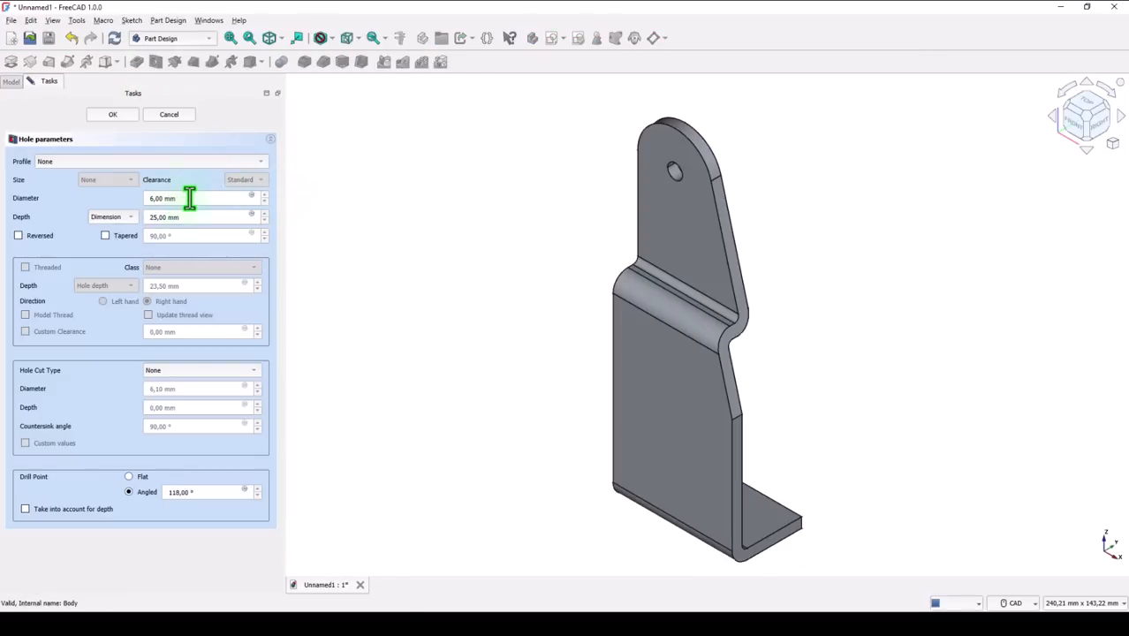
pyautogui.moveTo(189, 200); pyautogui.dragTo(106, 209)
pyautogui.moveTo(181, 201); pyautogui.dragTo(117, 201)
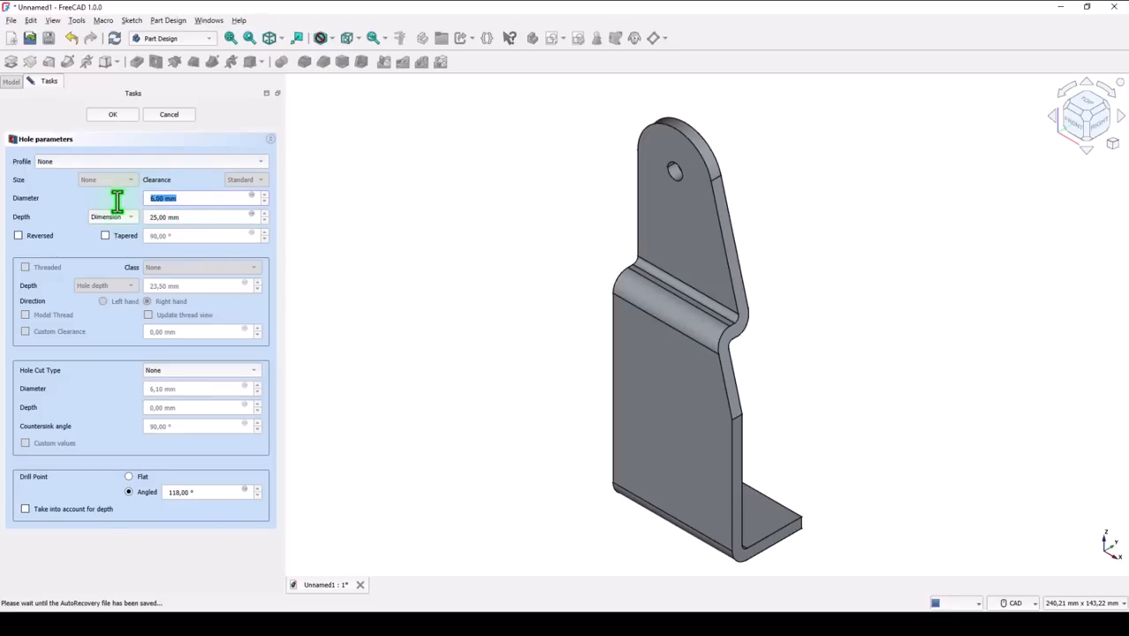
pyautogui.write('14')
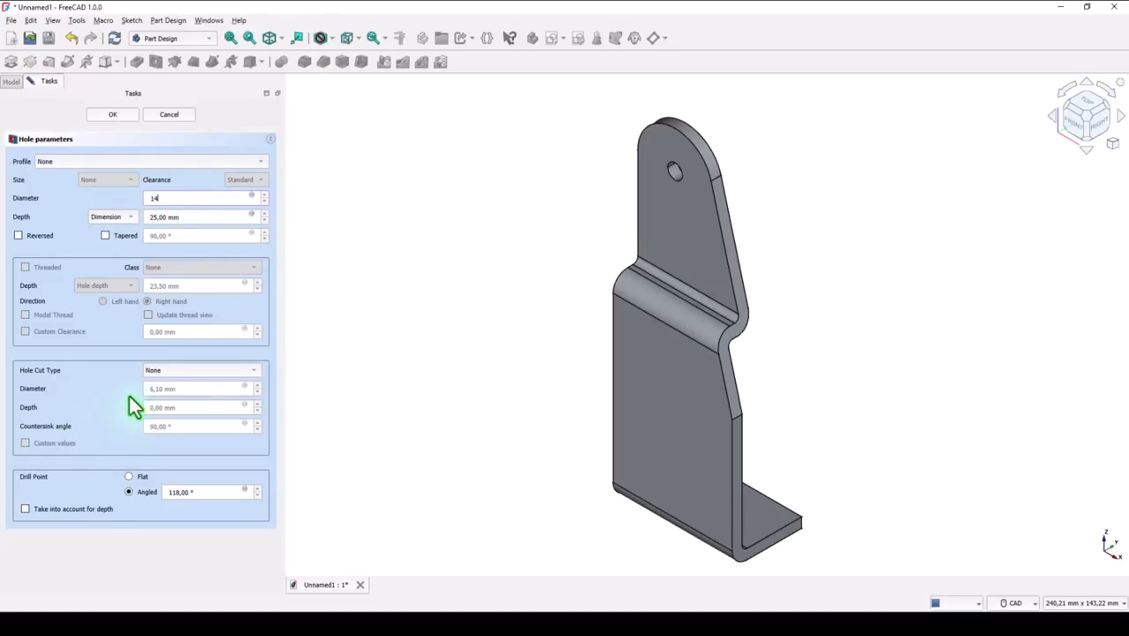
# Give the hole a counterbore 20 mm in diameter and 1.5 mm deep, and finish the Hole feature
pyautogui.click(168, 372)
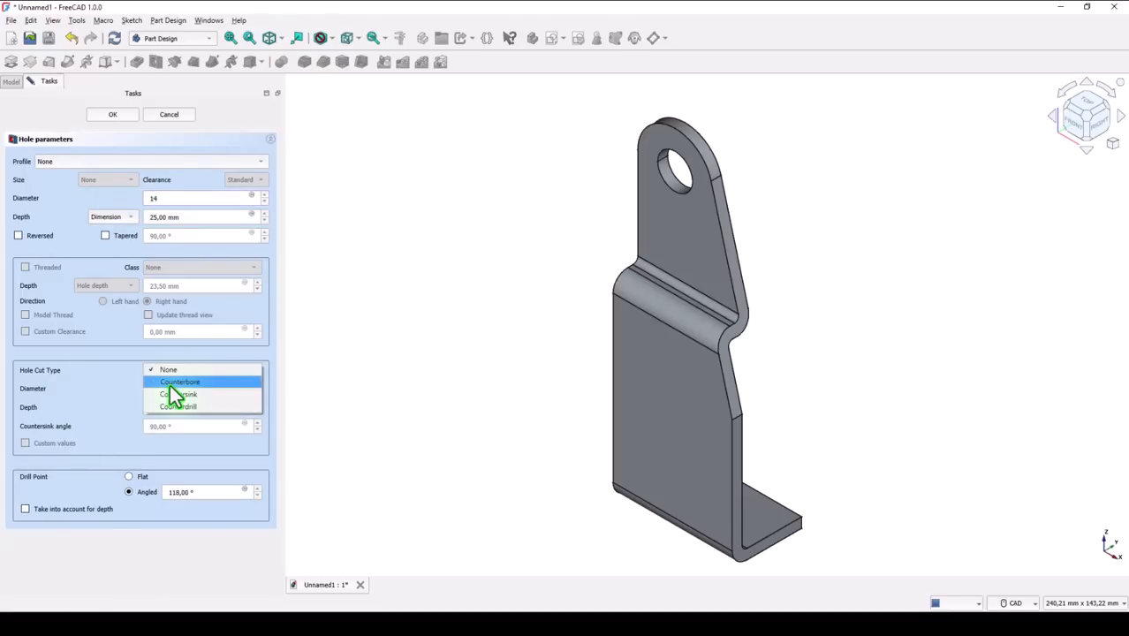
pyautogui.click(170, 385)
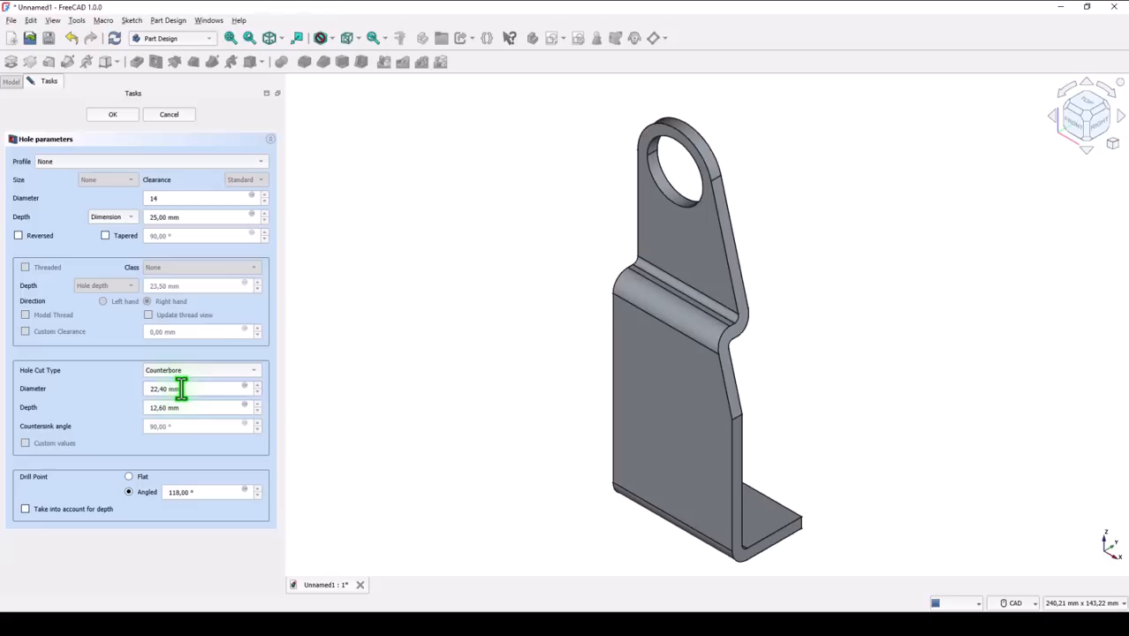
pyautogui.moveTo(180, 389); pyautogui.dragTo(104, 396)
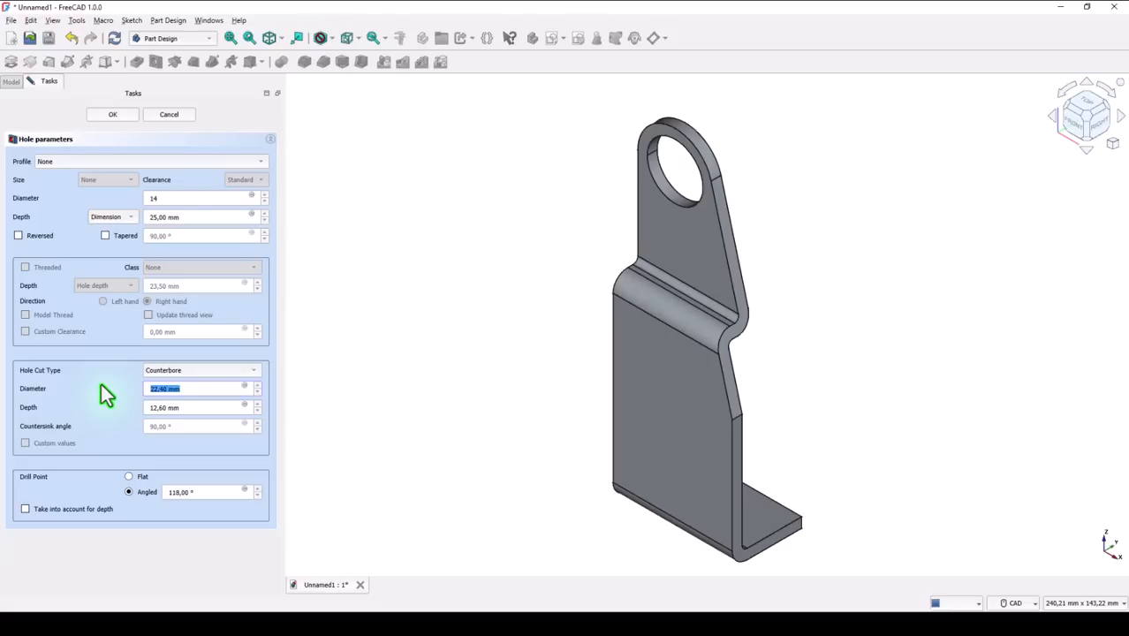
pyautogui.write('20')
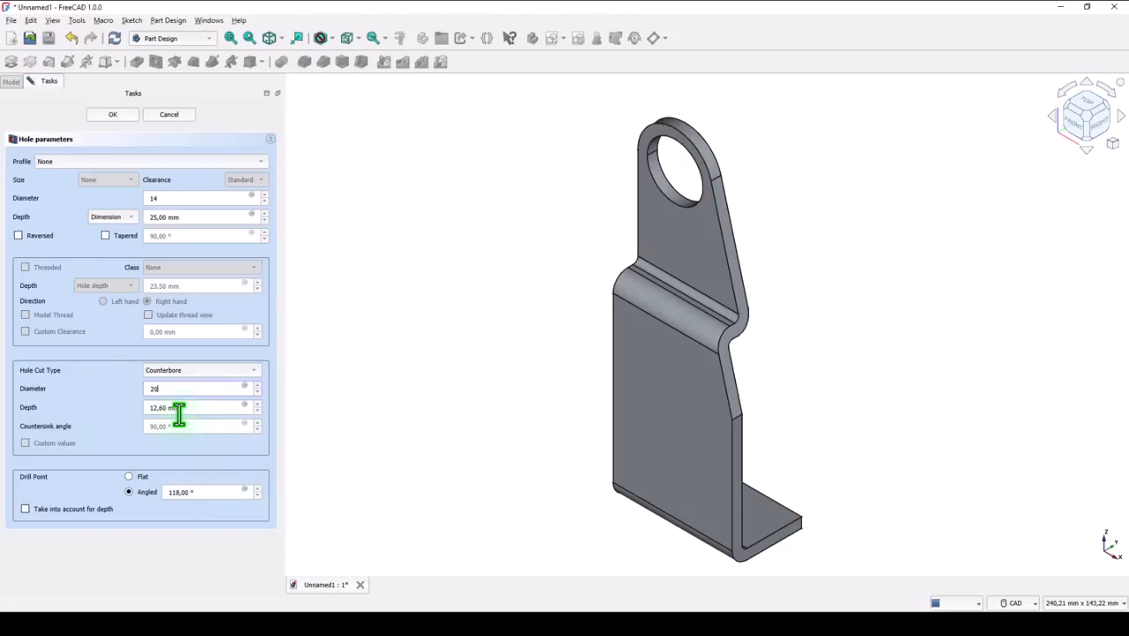
pyautogui.moveTo(183, 406); pyautogui.dragTo(111, 404)
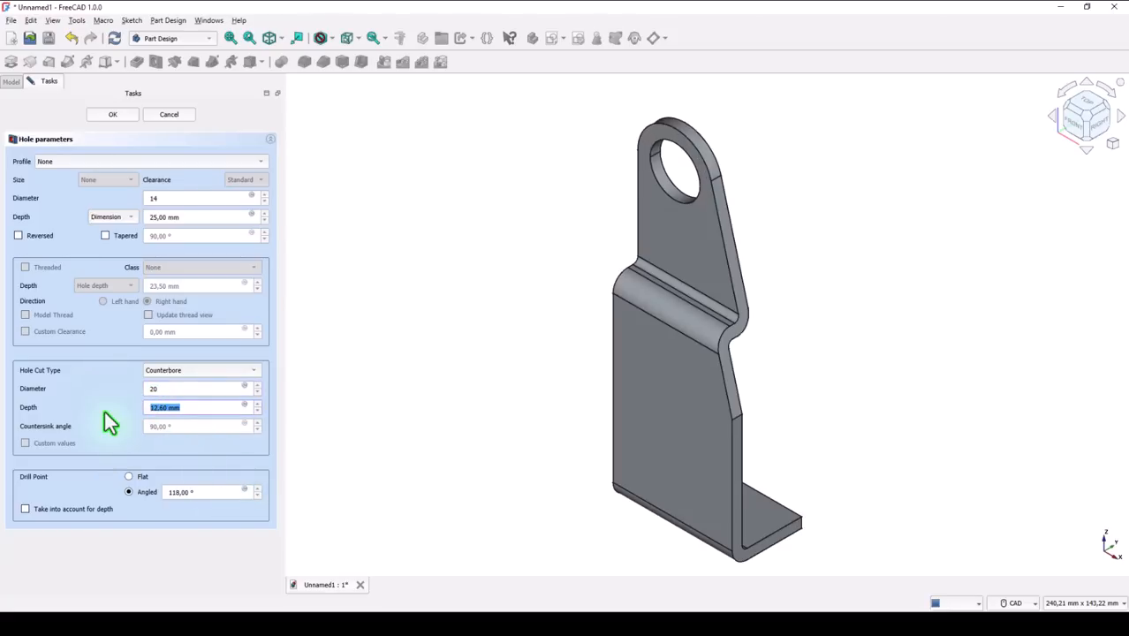
pyautogui.write('1.5')
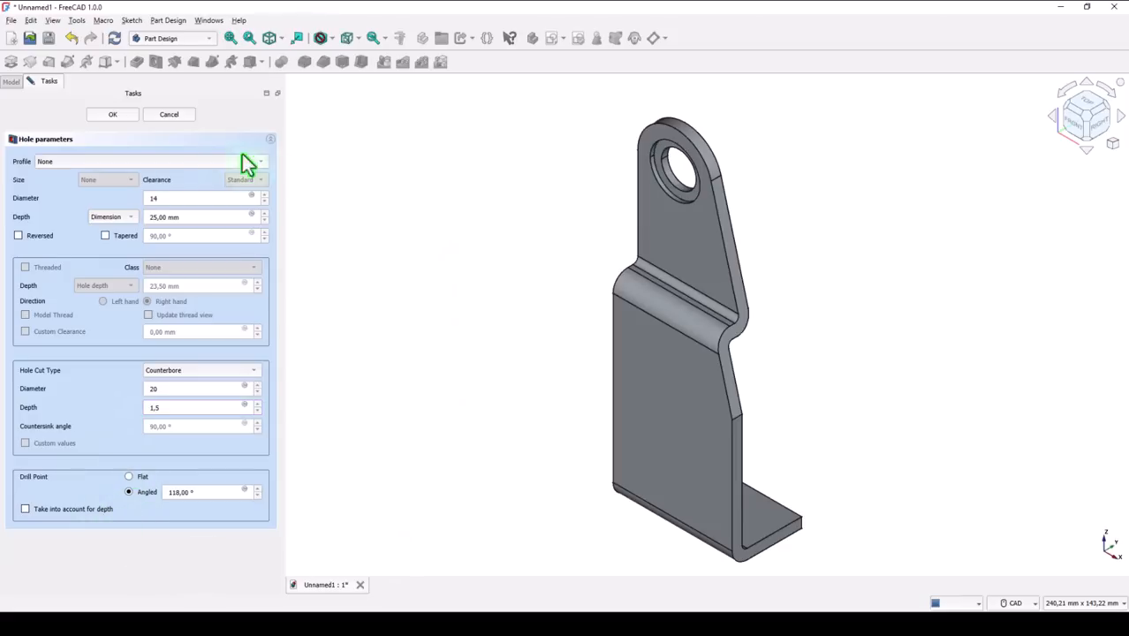
pyautogui.click(120, 116)
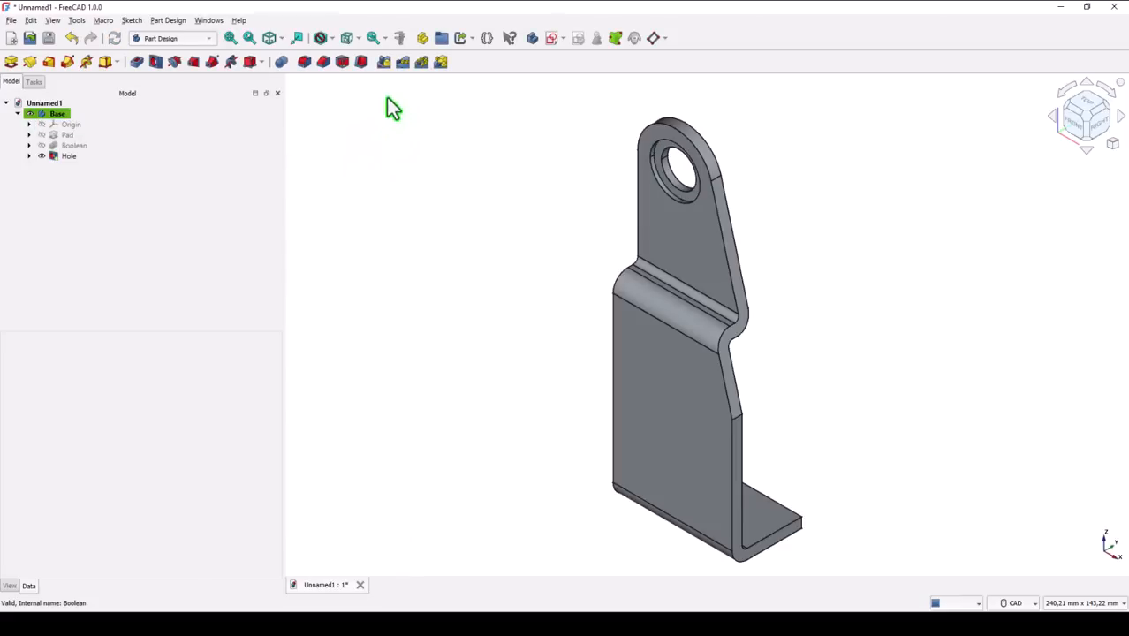
# Mirror the whole body about the base XZ plane to form the second fork arm
pyautogui.click(384, 62)
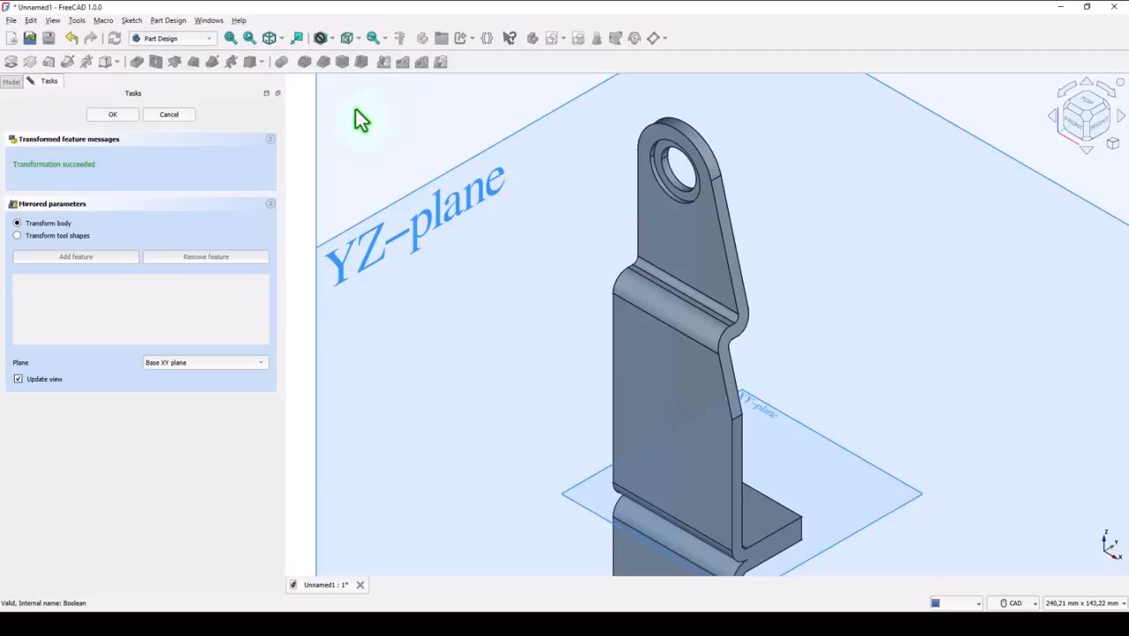
pyautogui.click(211, 369)
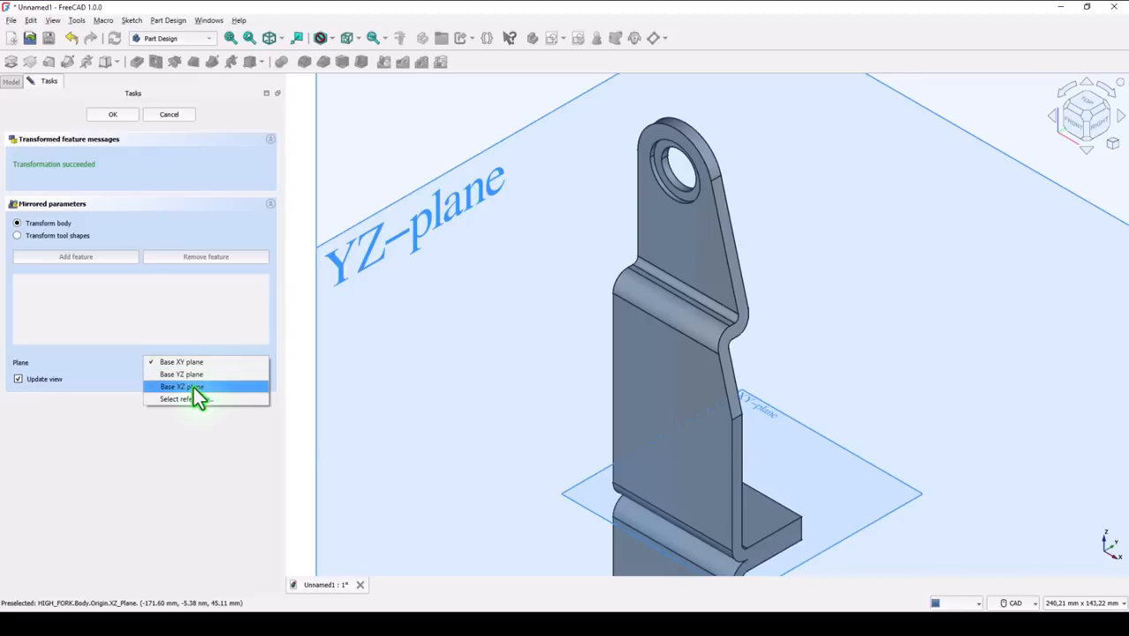
pyautogui.click(196, 389)
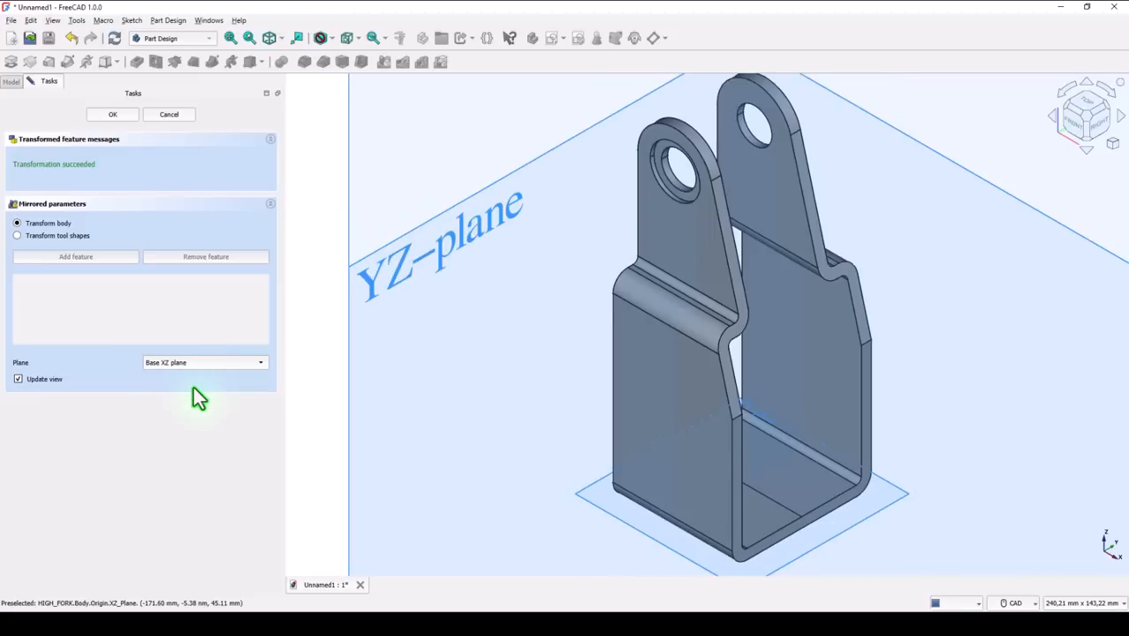
pyautogui.click(129, 114)
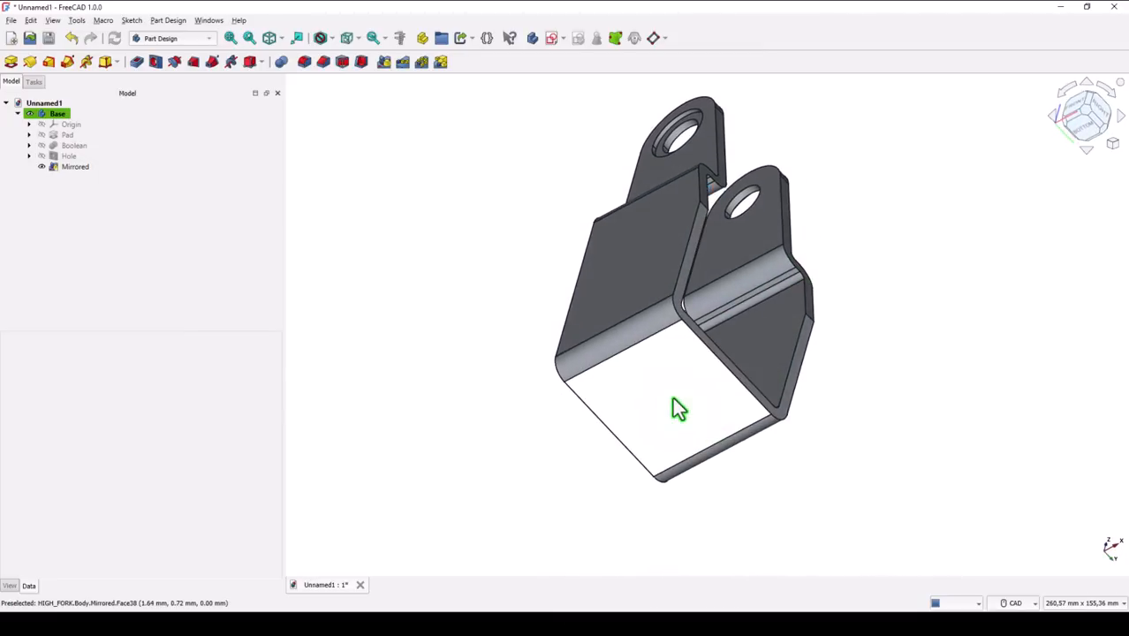
# Sketch a circle about 10.6 mm in diameter centred on the origin of the bracket's bottom face, and close the sketch
pyautogui.click(674, 400)
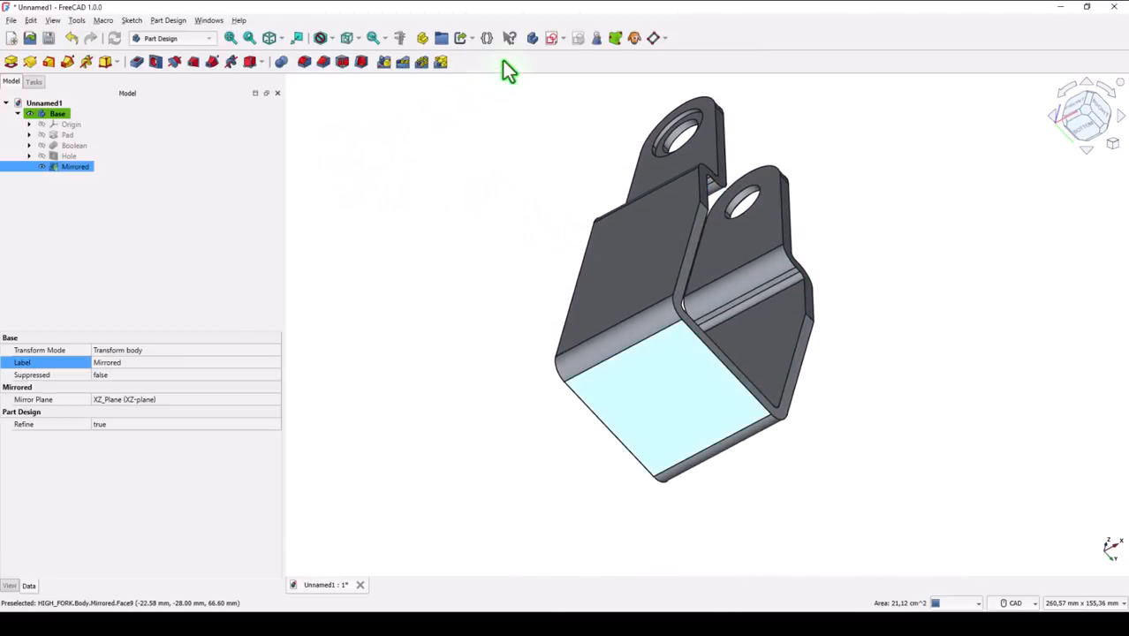
pyautogui.click(552, 38)
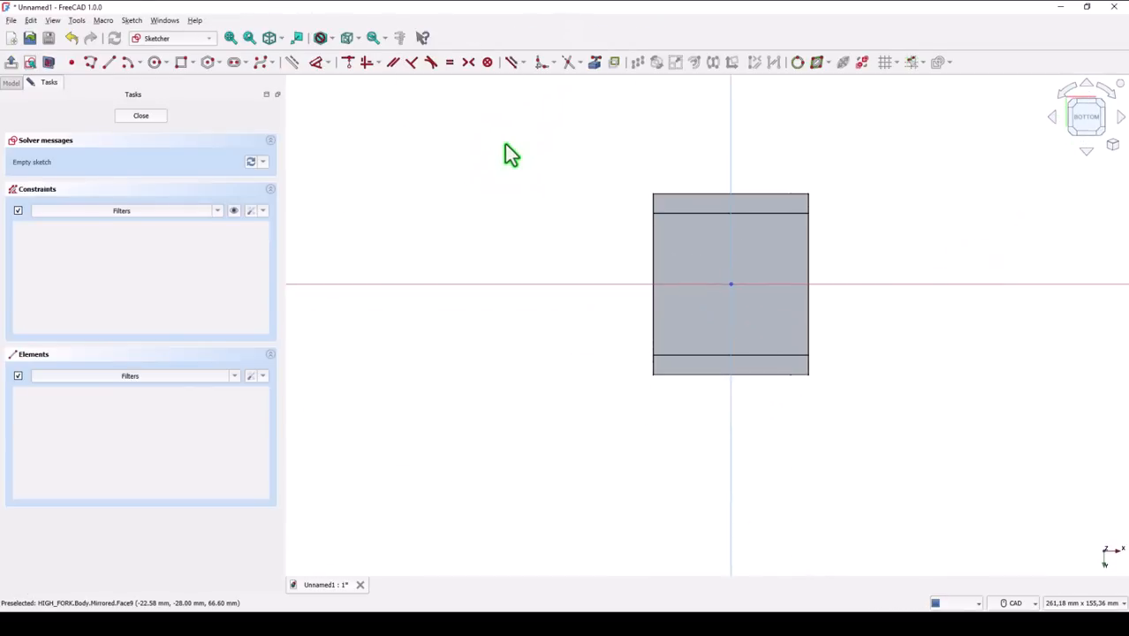
pyautogui.click(154, 62)
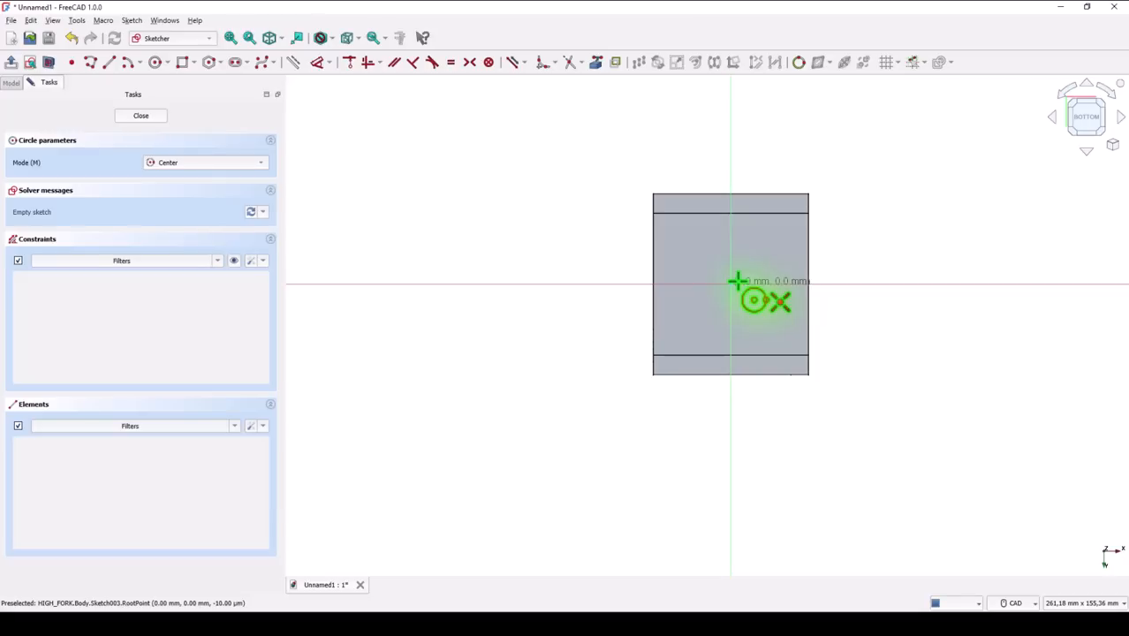
pyautogui.click(728, 283)
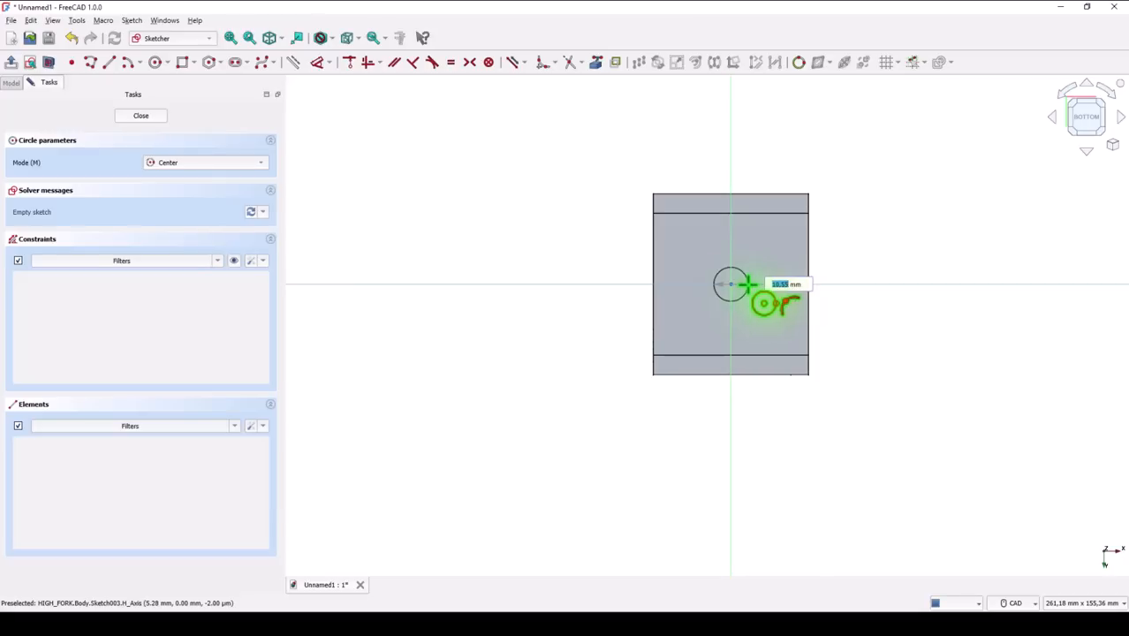
pyautogui.click(748, 285)
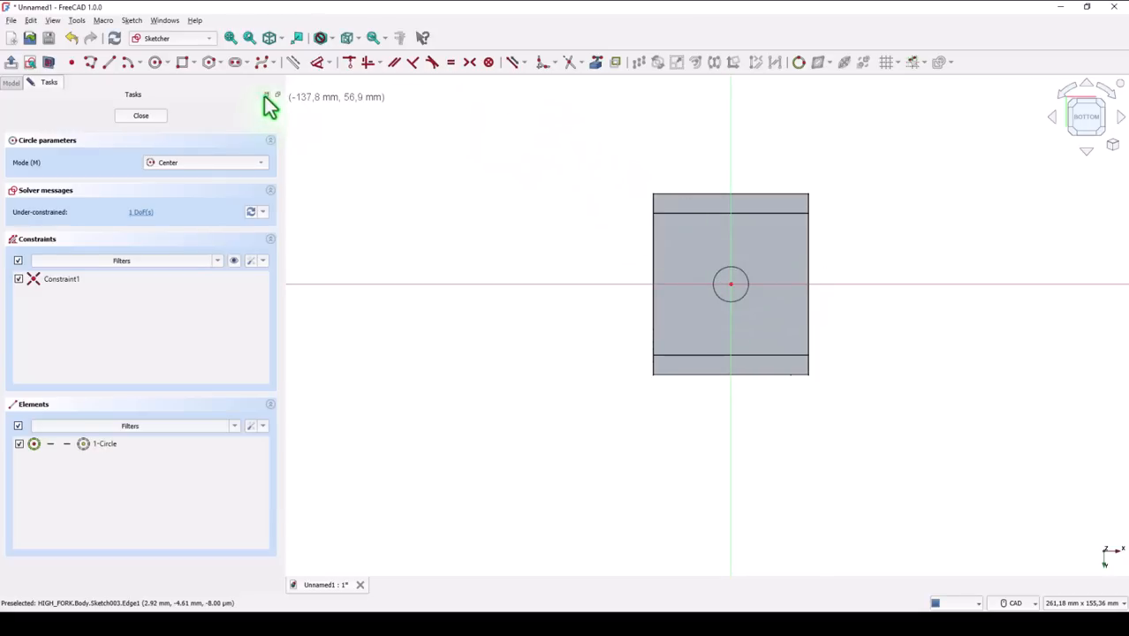
pyautogui.click(147, 117)
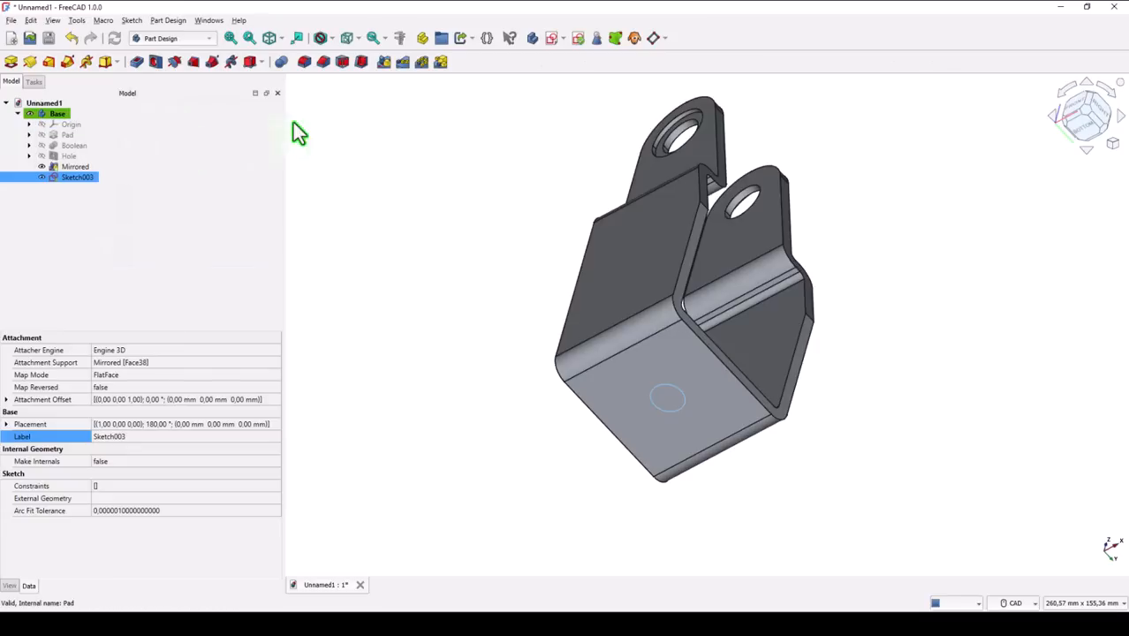
# Create a Hole from the bottom-face circle with a 30 mm diameter and a depth of 4+2 mm, and show the whole bracket in isometric view
pyautogui.click(156, 61)
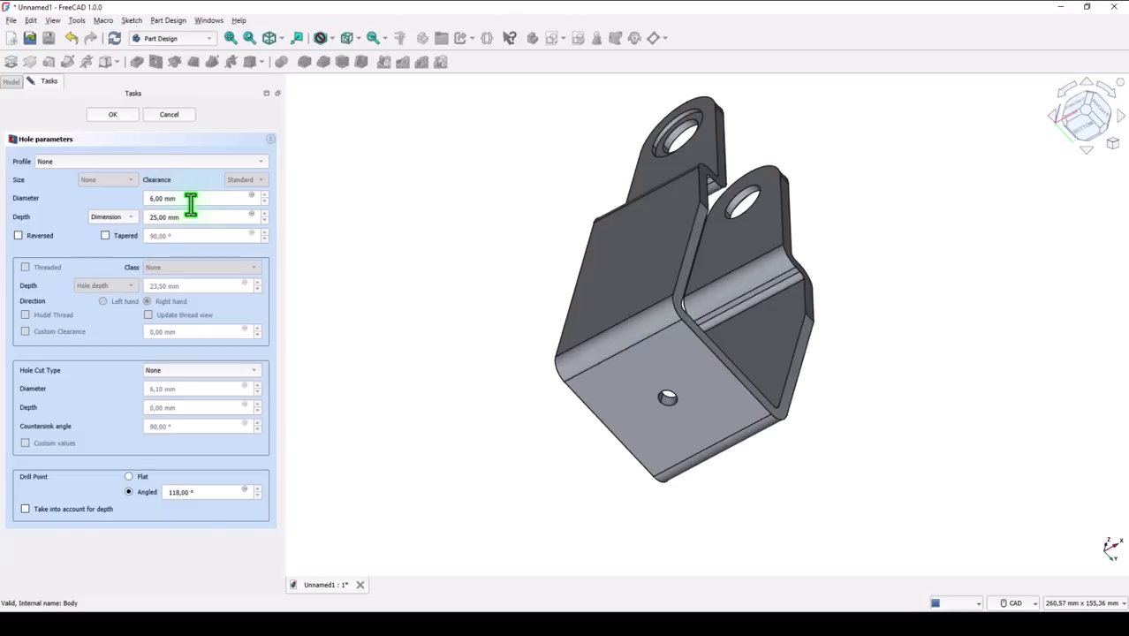
pyautogui.moveTo(182, 199); pyautogui.dragTo(117, 198)
pyautogui.write('30')
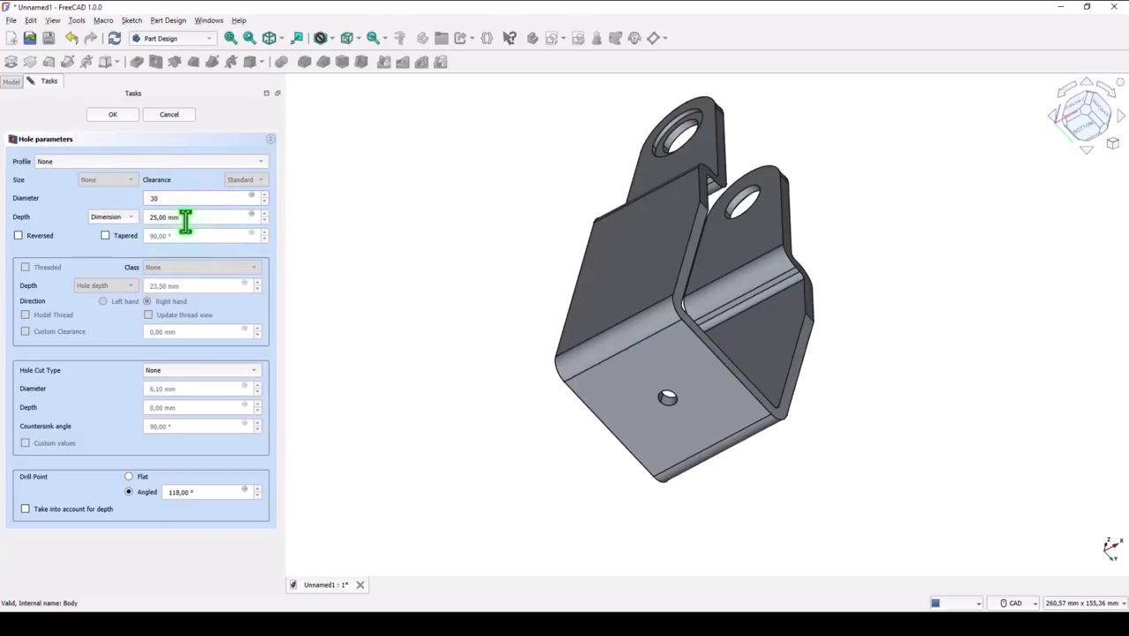
pyautogui.moveTo(184, 219); pyautogui.dragTo(137, 220)
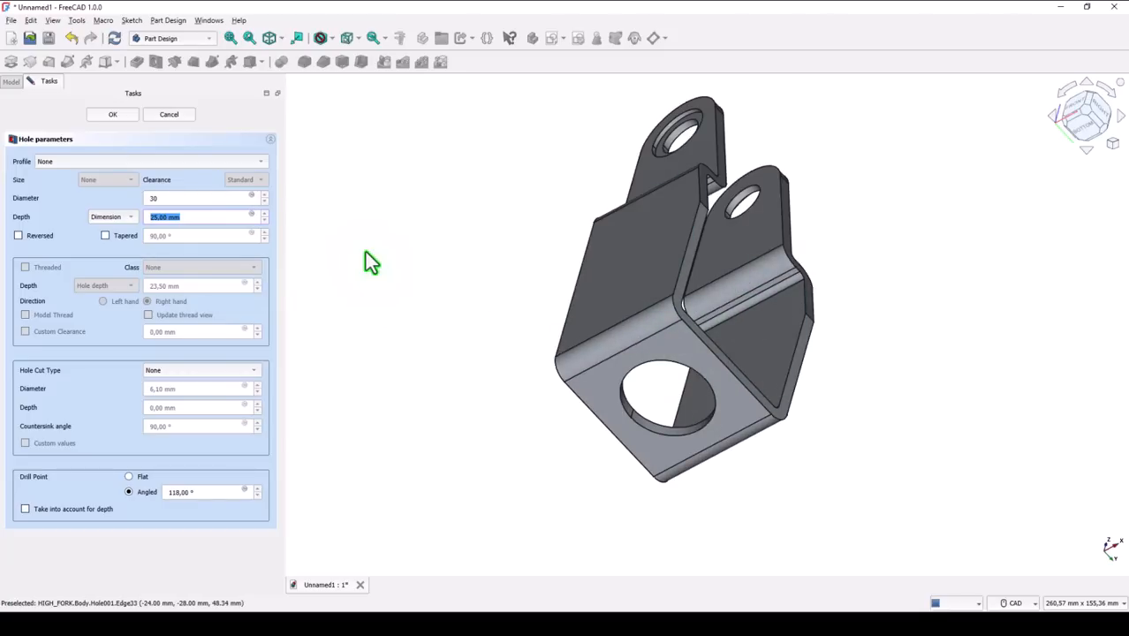
pyautogui.write('4+2')
pyautogui.click(120, 115)
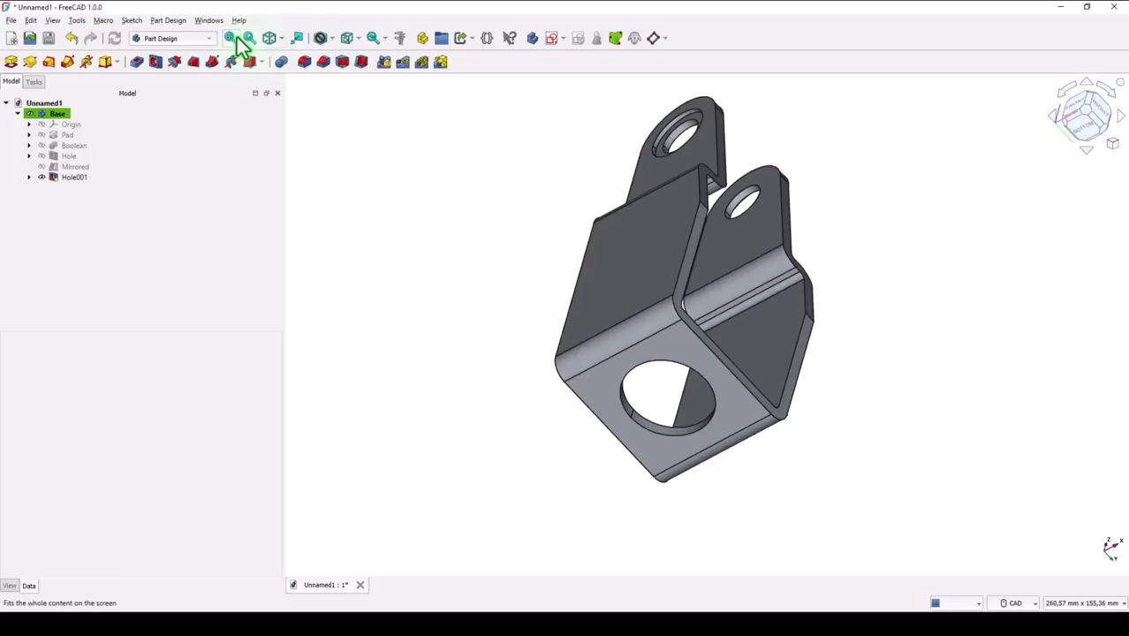
pyautogui.click(271, 39)
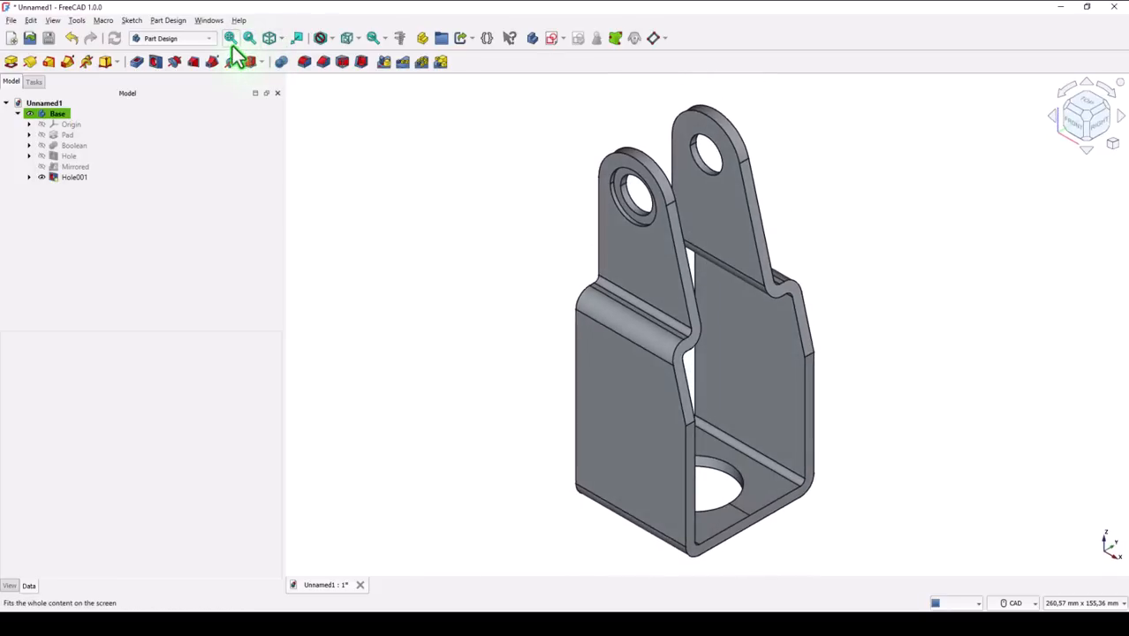
pyautogui.click(230, 40)
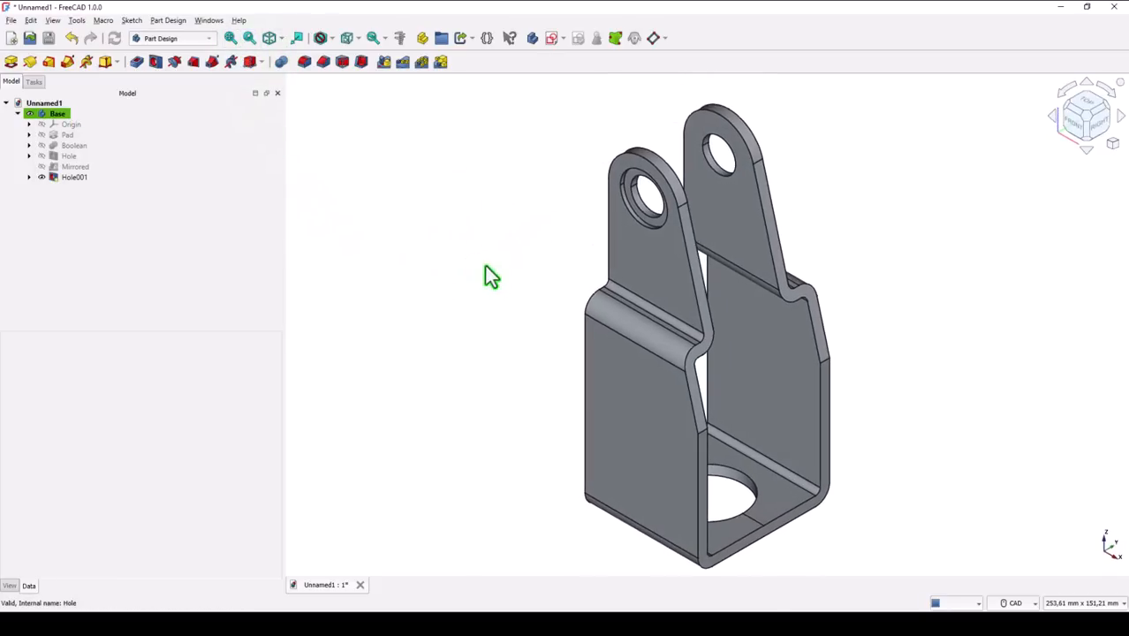